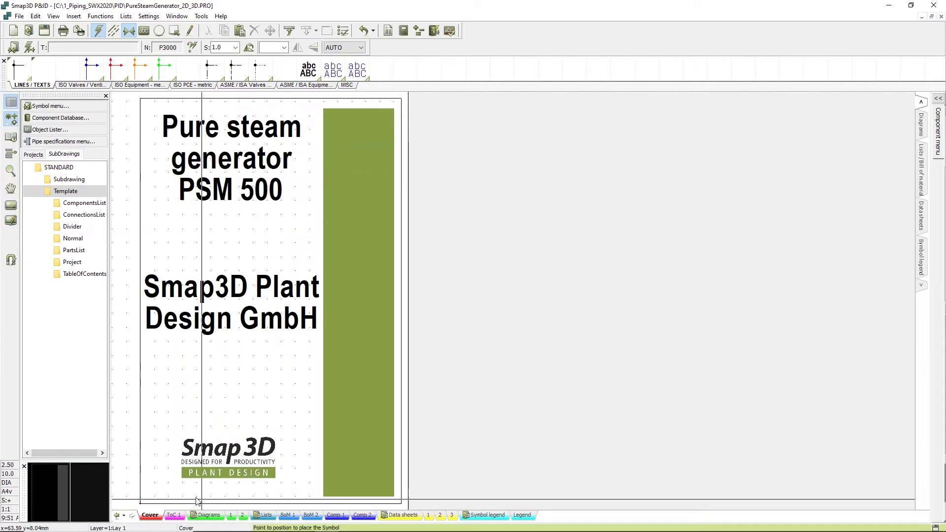
Step through the table of contents, the Diagrams section, Diagram 1 and Diagram 2.
left_click(177, 516)
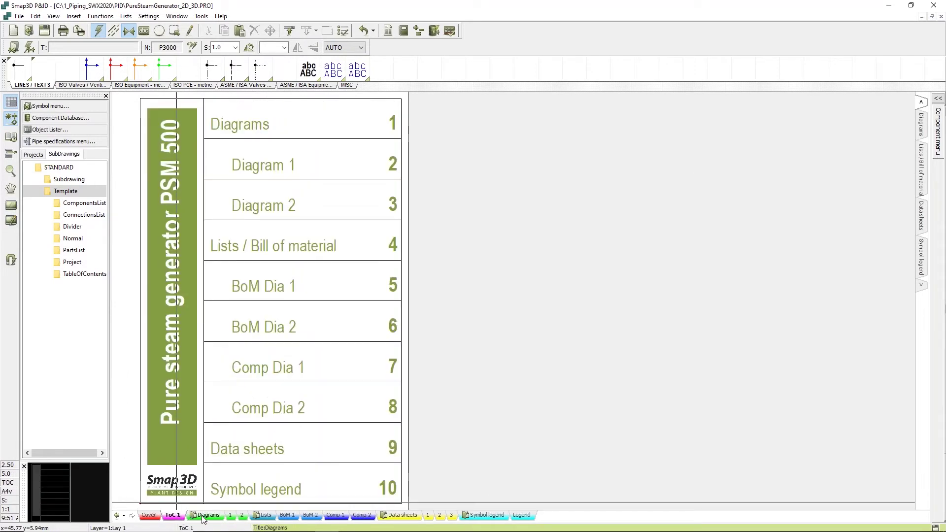
left_click(220, 516)
left_click(236, 516)
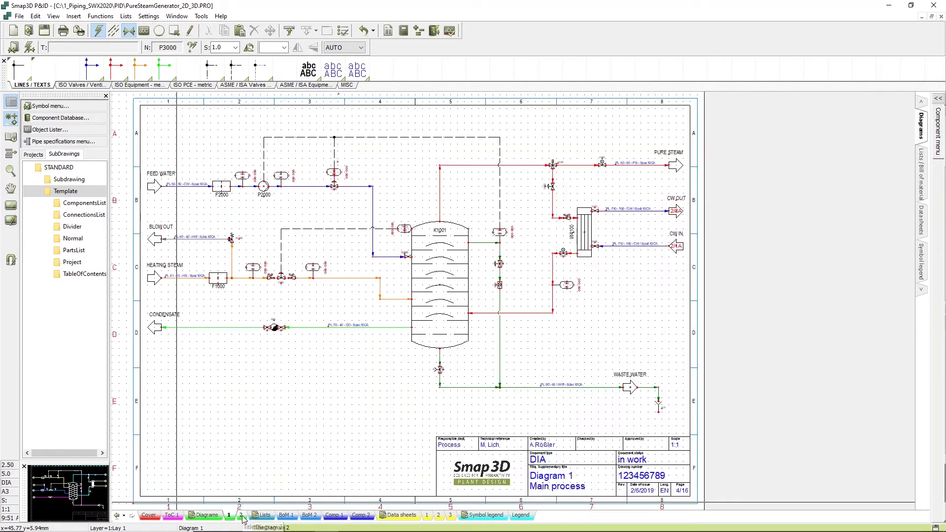
left_click(242, 515)
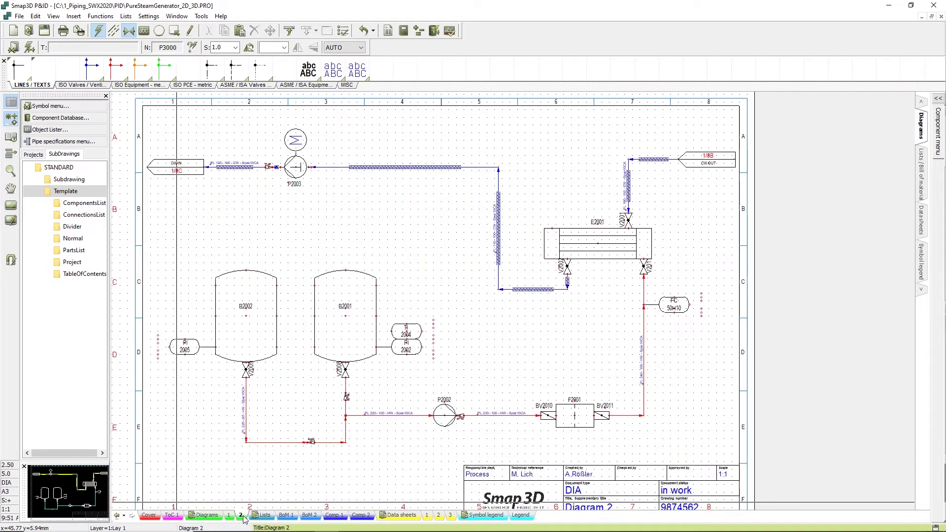
Review the BoM Dia 1 and BoM Dia 2 bills of material.
left_click(287, 516)
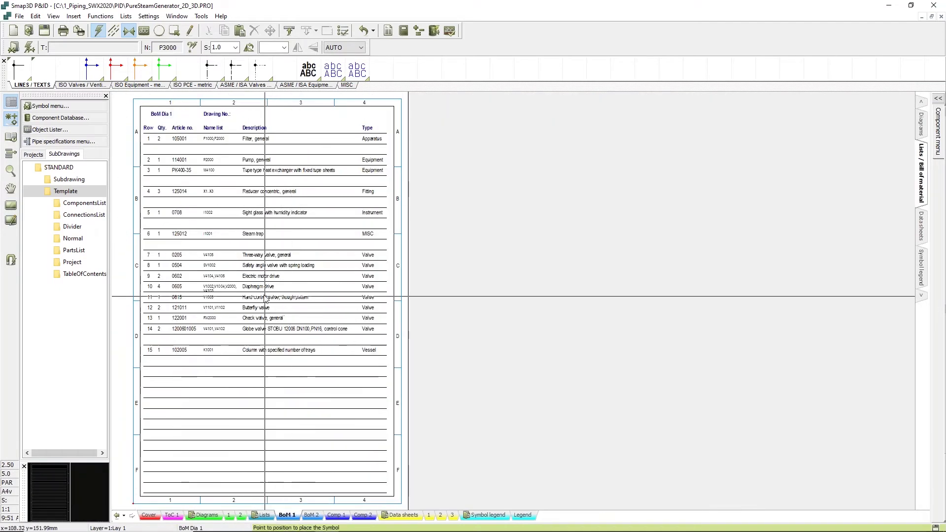
scroll(249, 263, "up", 1)
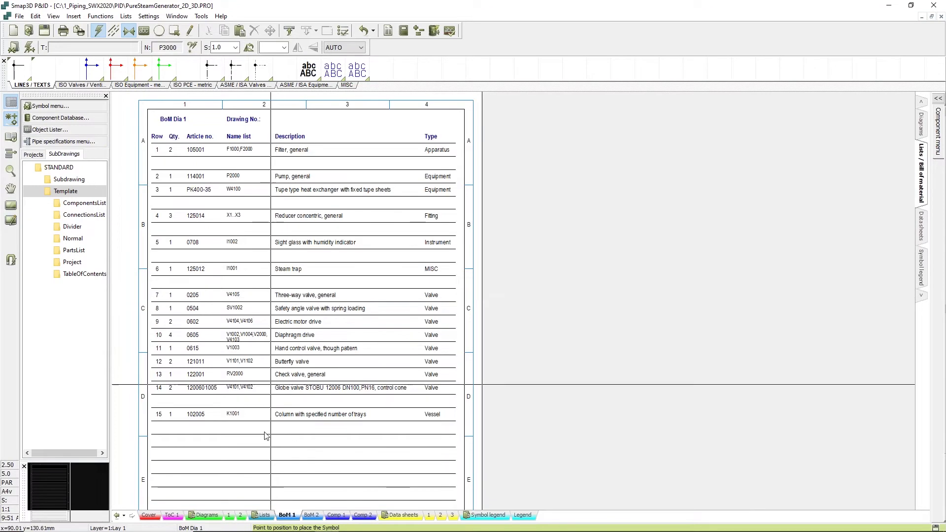
left_click(242, 516)
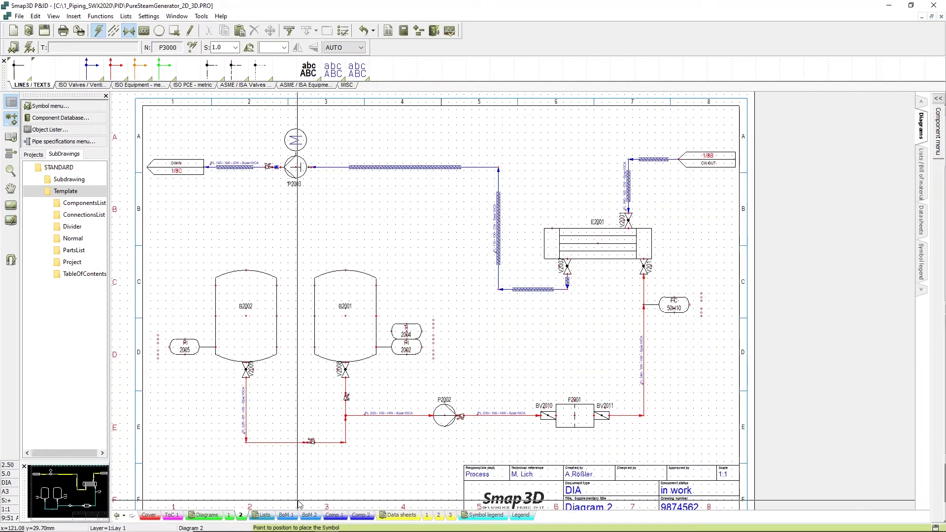
left_click(292, 515)
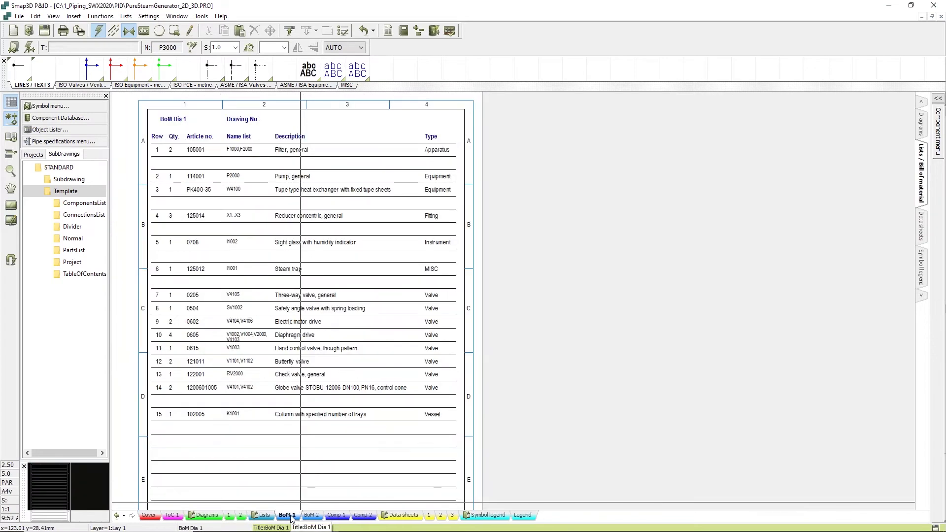
scroll(311, 301, "up", 2)
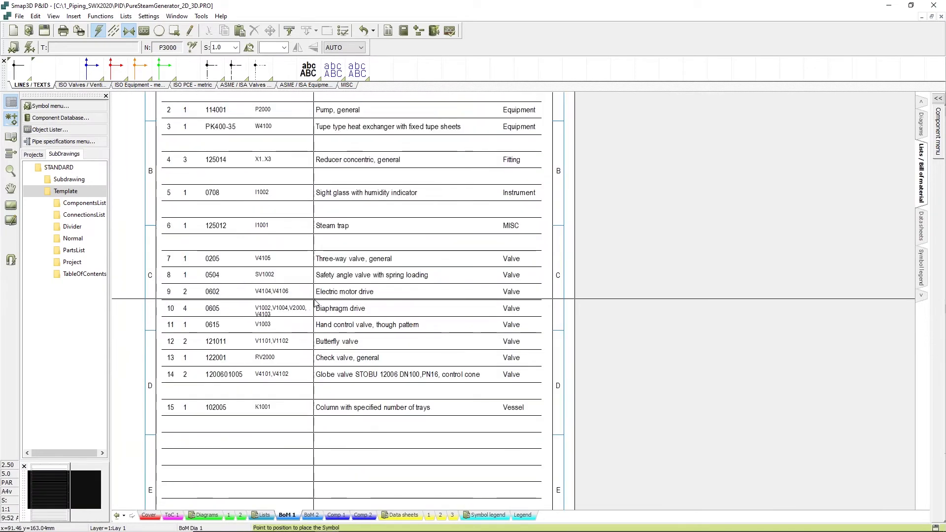
left_click(311, 515)
scroll(269, 244, "up", 3)
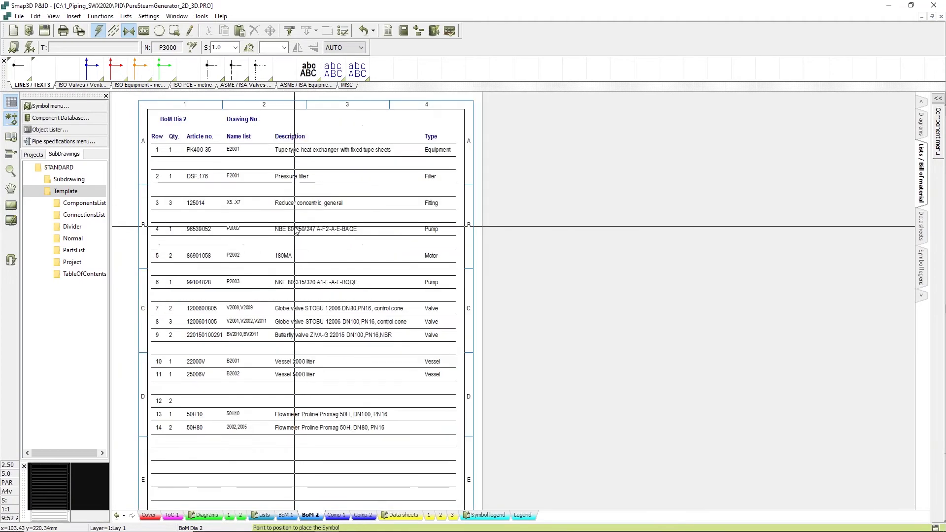
scroll(384, 259, "down", 1)
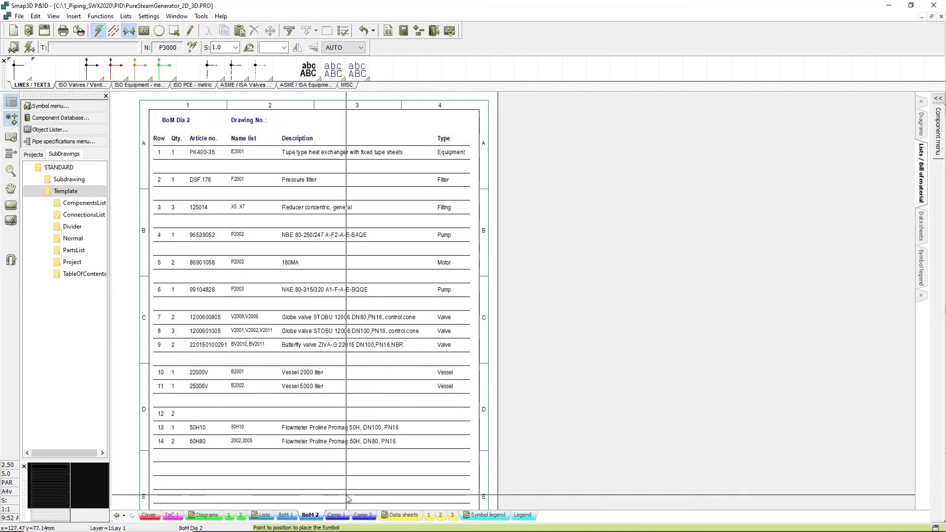
View the Comp Dia 2 list, the B2002 and B2001 data sheets, then the symbol legend.
left_click(363, 515)
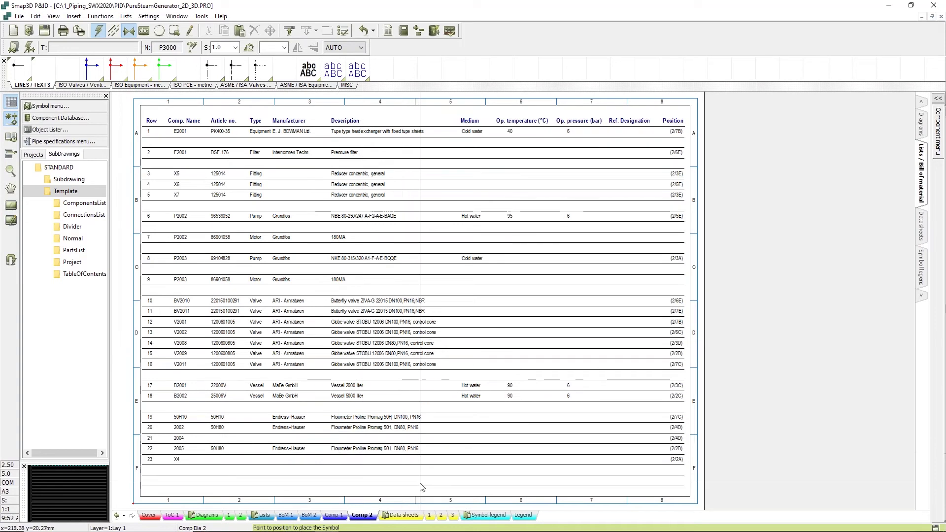
left_click(442, 515)
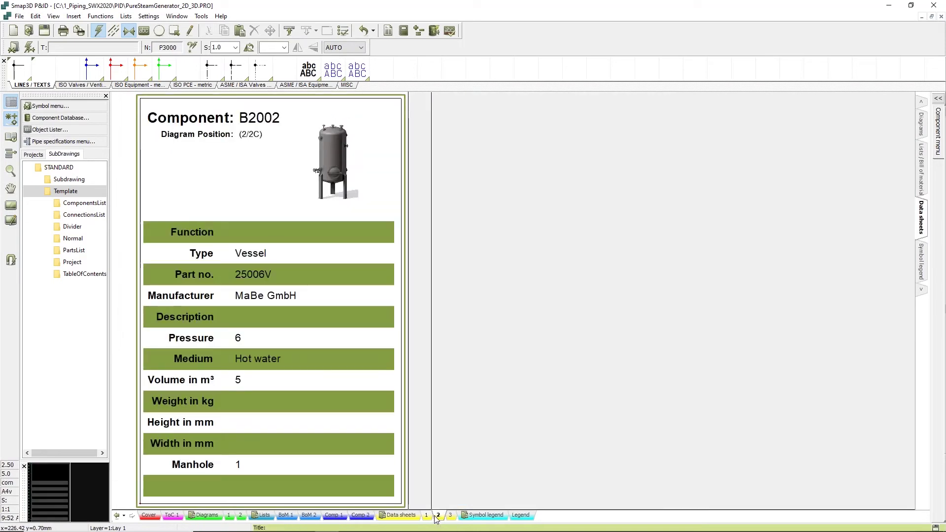
left_click(427, 515)
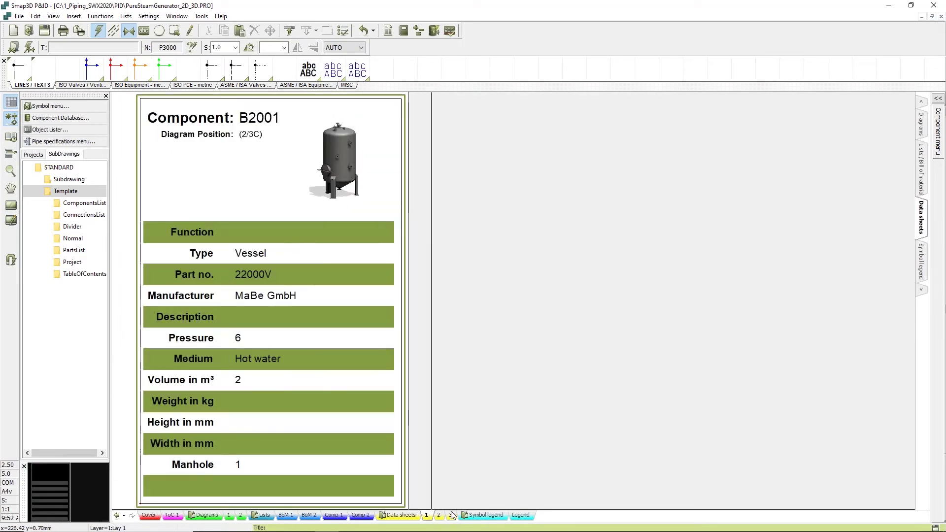
left_click(520, 515)
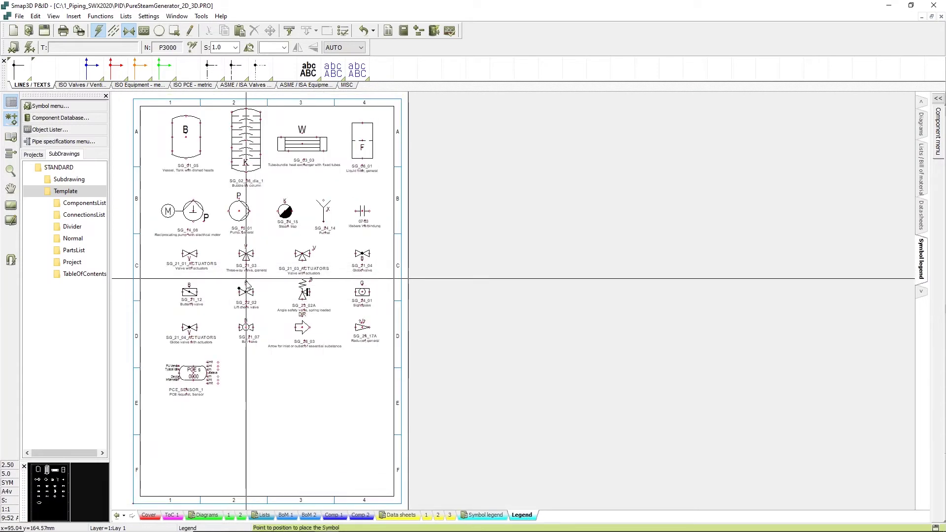
On Diagram 2, search the component database for manufacturer 'gr' and pick Grundfos pump 96539052.
left_click(241, 515)
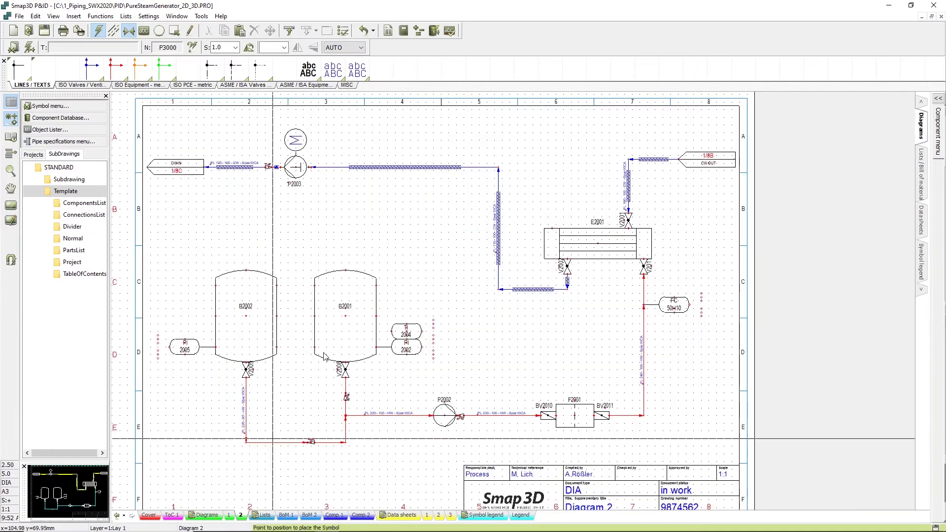
left_click(81, 118)
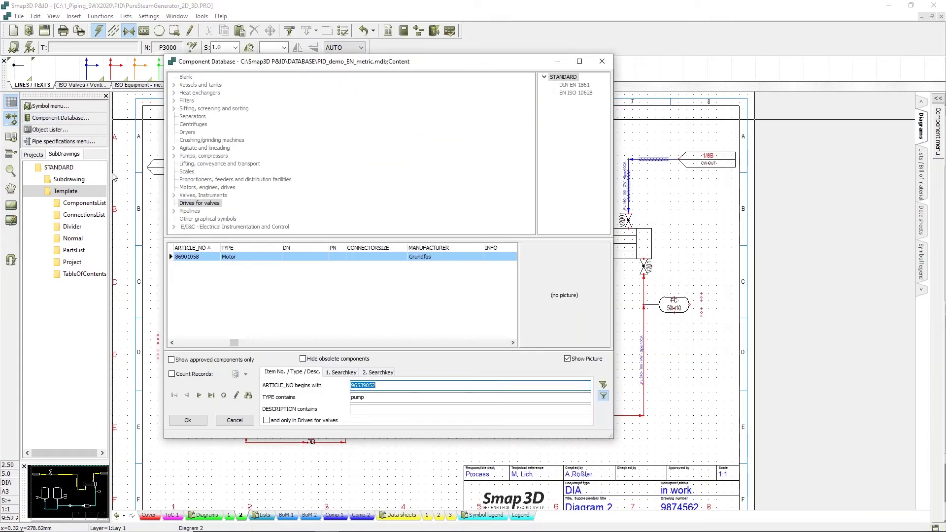
left_click(342, 372)
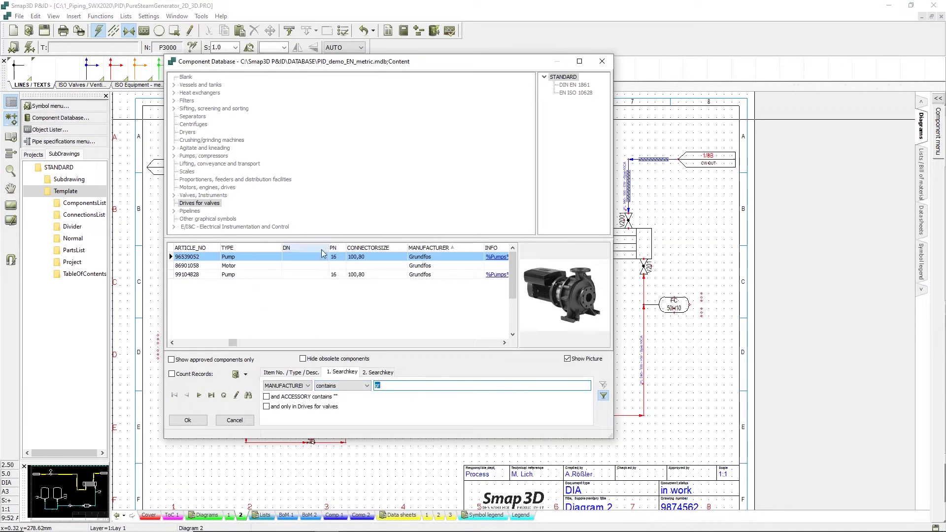
left_click(308, 386)
left_click(308, 385)
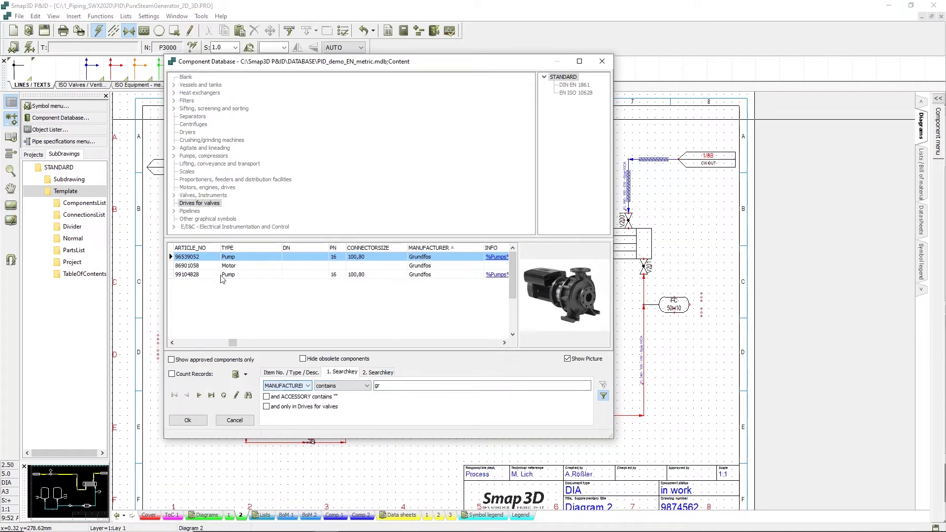
double_click(188, 257)
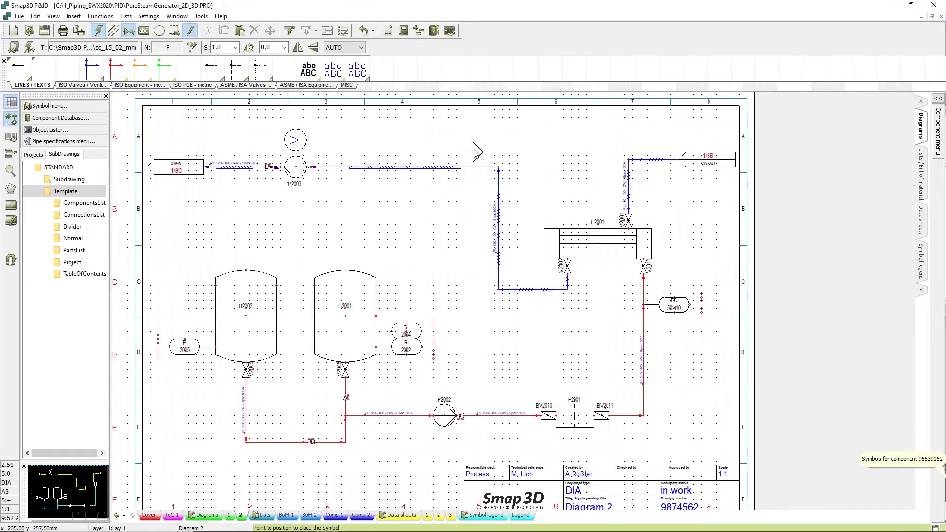
Place the pump near the top of Diagram 2 as P3000 with Hot water medium.
left_click(449, 152)
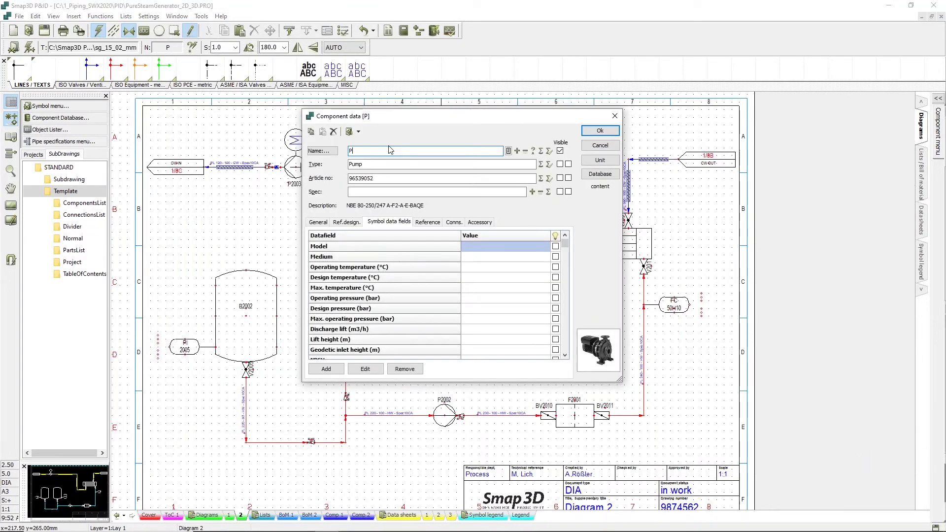
type("3000")
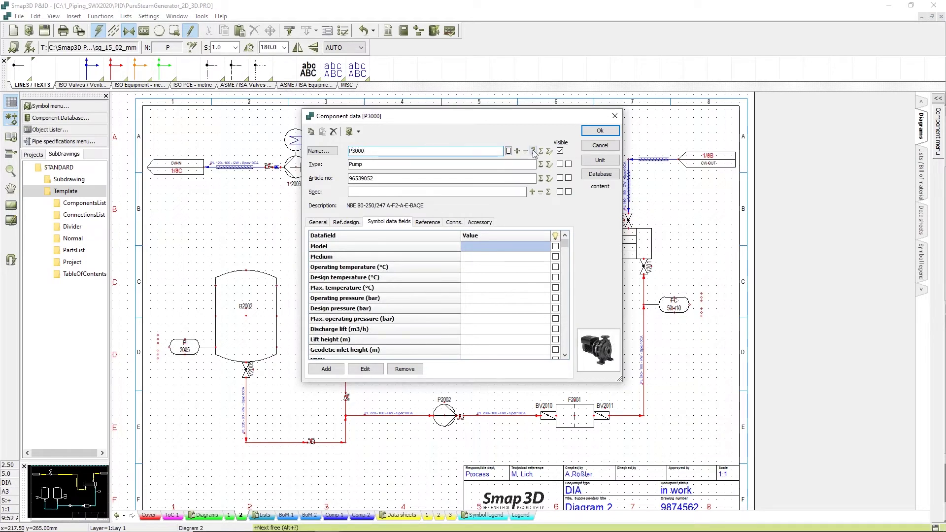
left_click(490, 257)
left_click(546, 258)
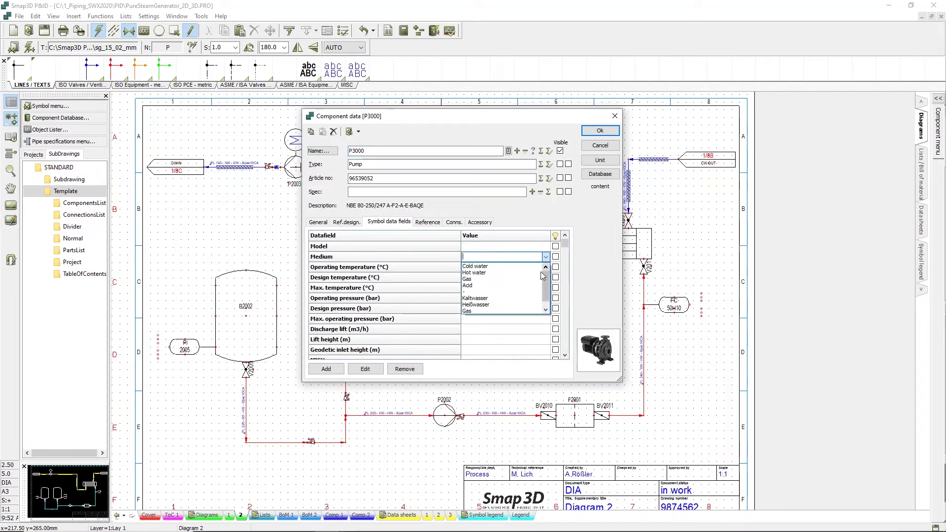
left_click(506, 273)
left_click(502, 266)
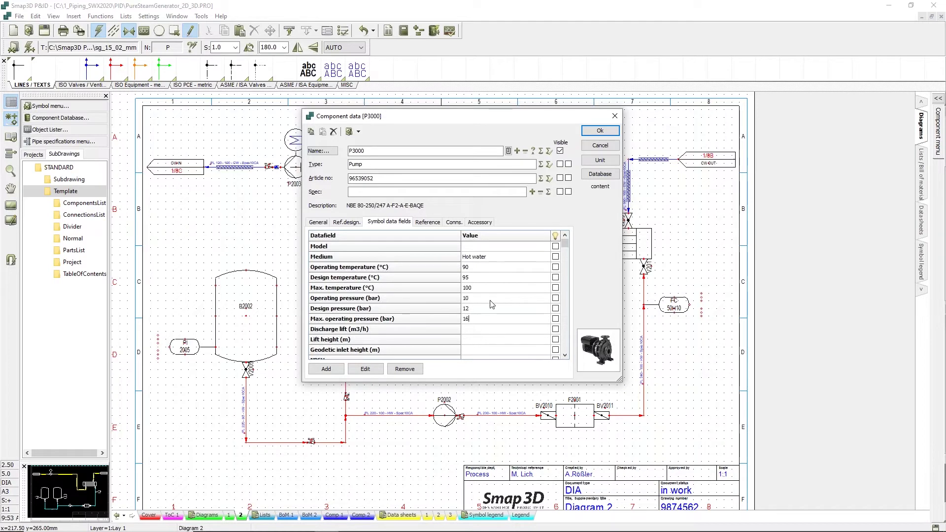
Confirm P3000's data and draw a process pipe from E2001's top nozzle to P3000.
left_click(602, 131)
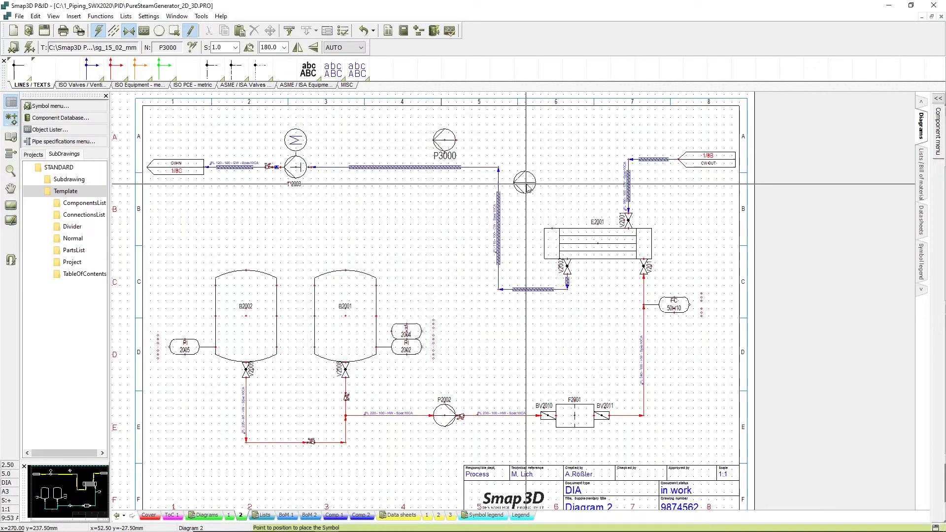
scroll(237, 108, "up", 4)
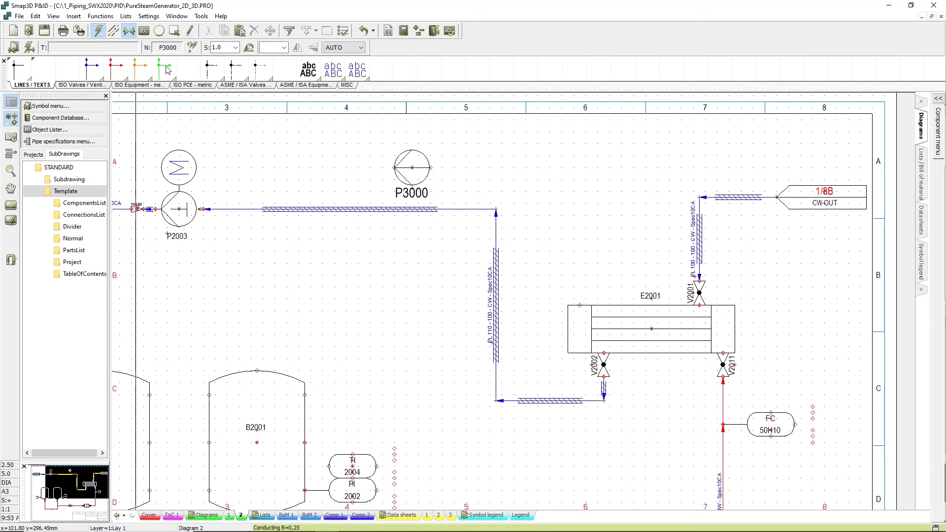
left_click(113, 71)
left_click(579, 306)
left_click(431, 167)
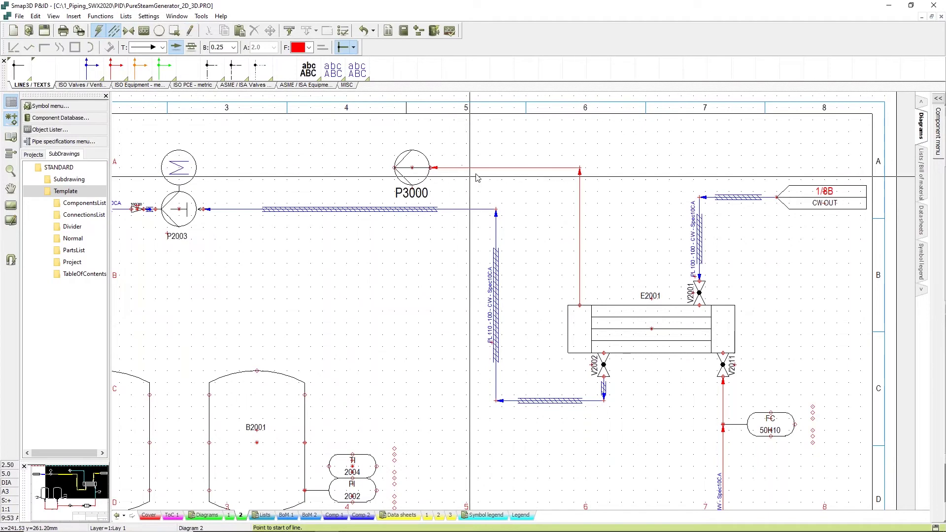
right_click(506, 223)
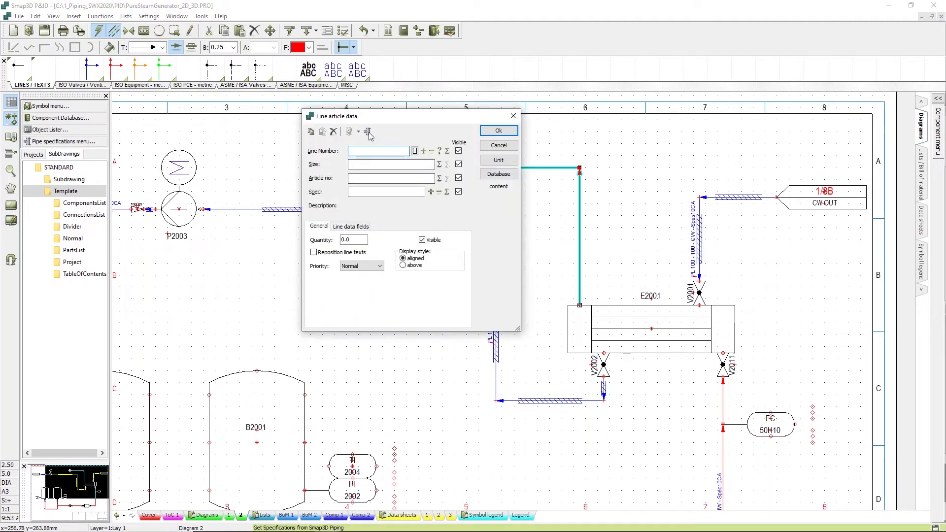
Give the pipe the Spec10CA specification at size DN 100.
left_click(367, 132)
left_click(360, 209)
left_click(356, 215)
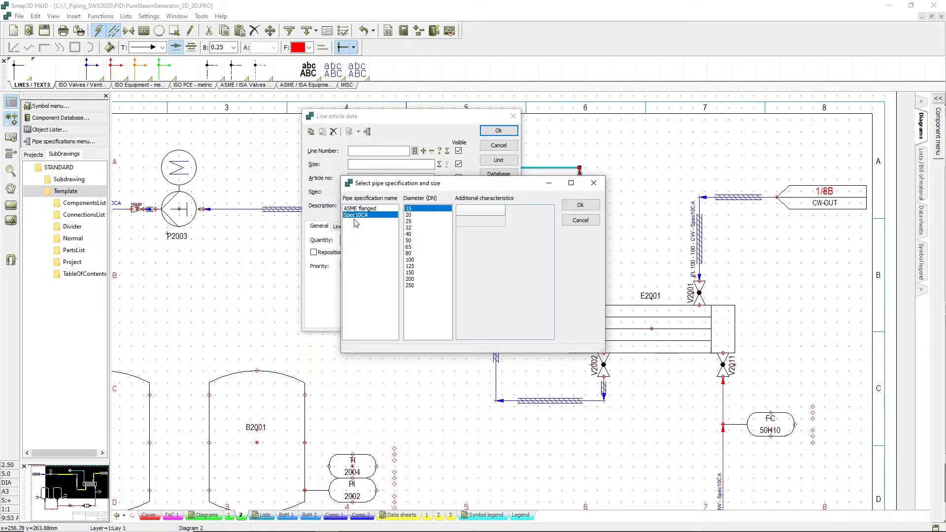
left_click(413, 260)
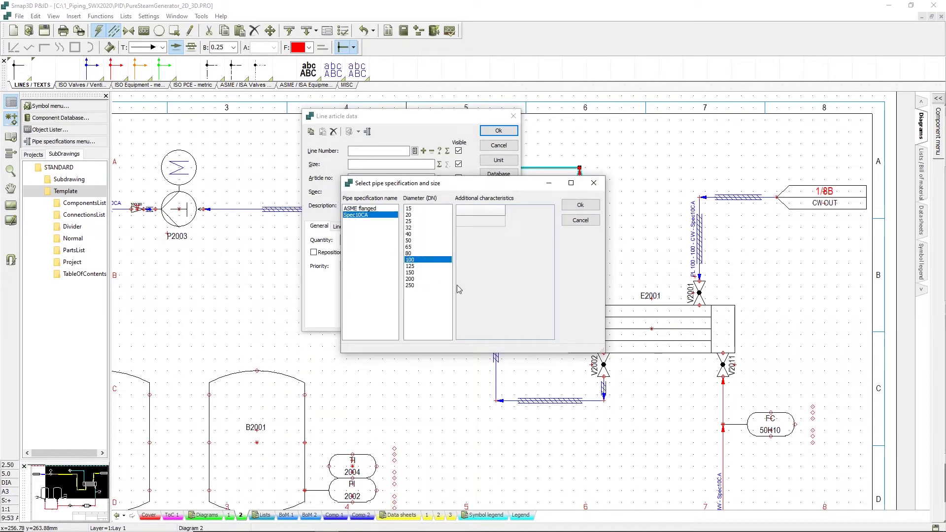
left_click(576, 205)
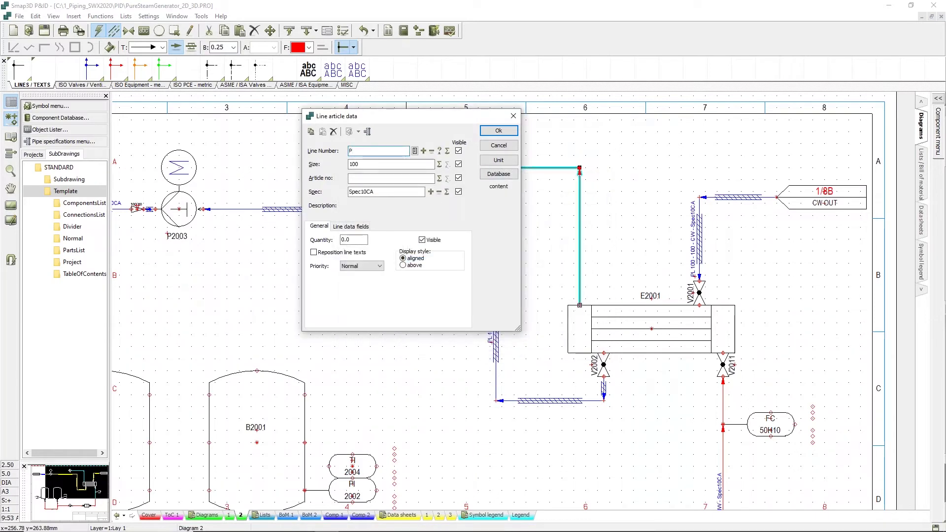
Set the line number to PL300 and medium to HW, then dismiss the component check.
left_click(448, 151)
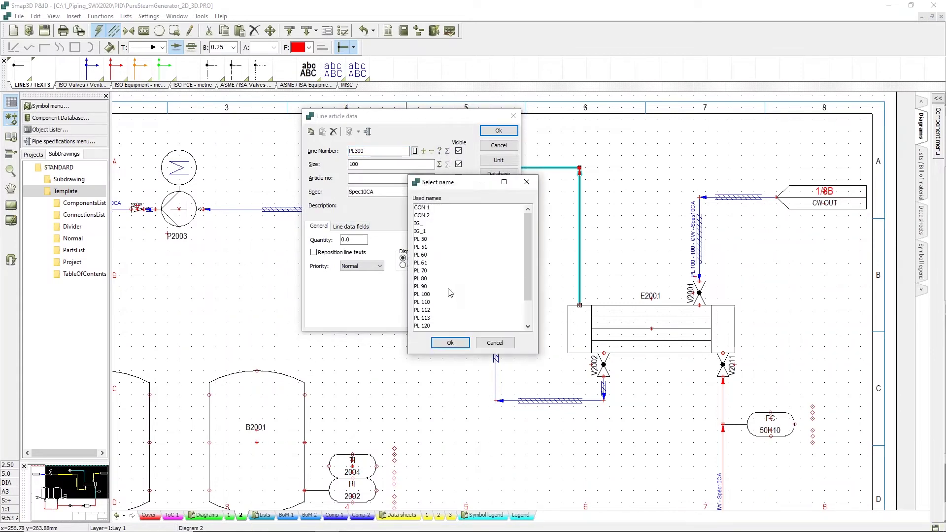
double_click(424, 240)
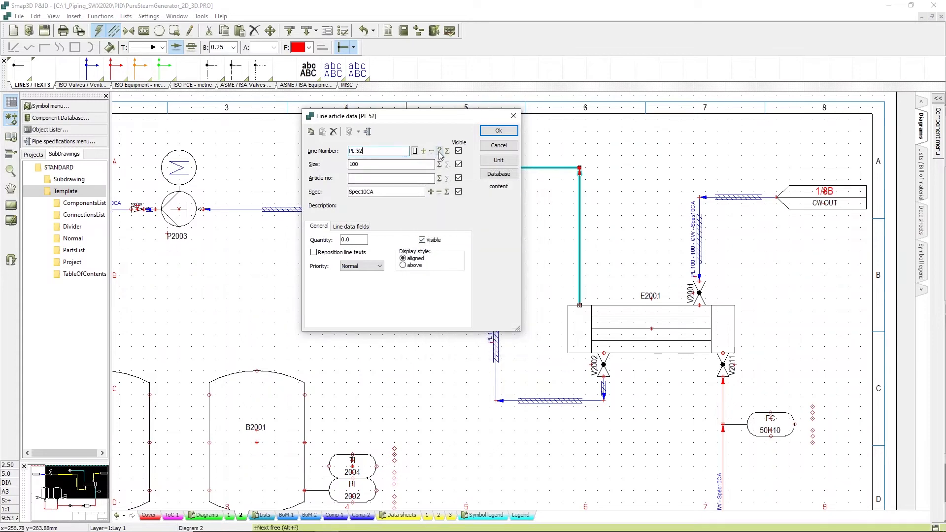
type("3000")
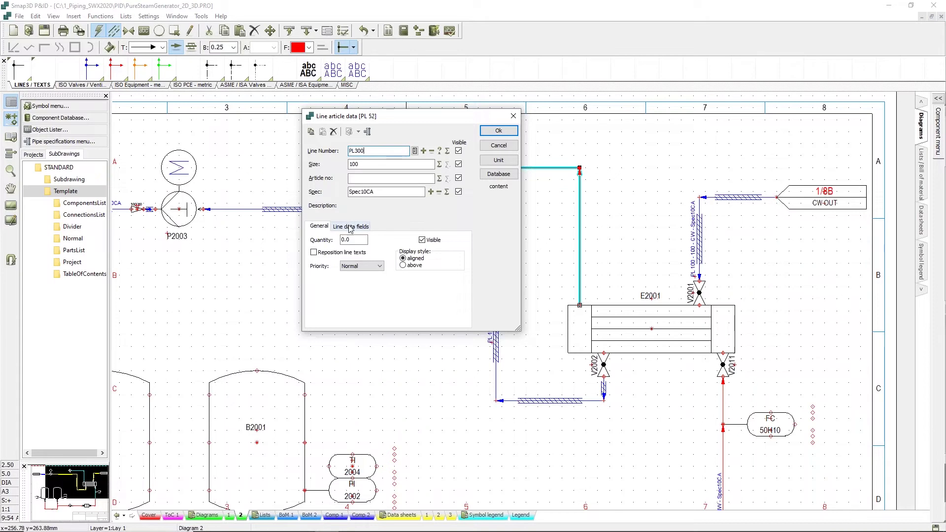
left_click(351, 227)
left_click(405, 260)
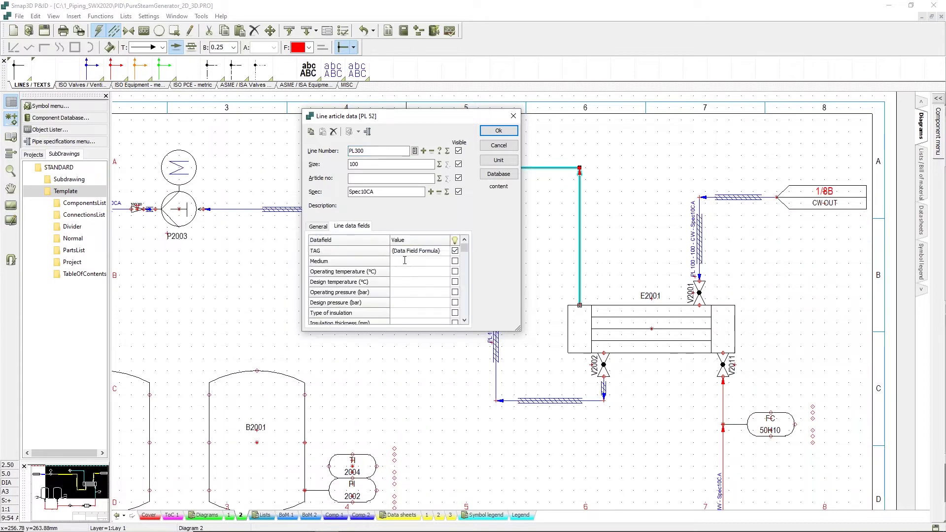
left_click(500, 131)
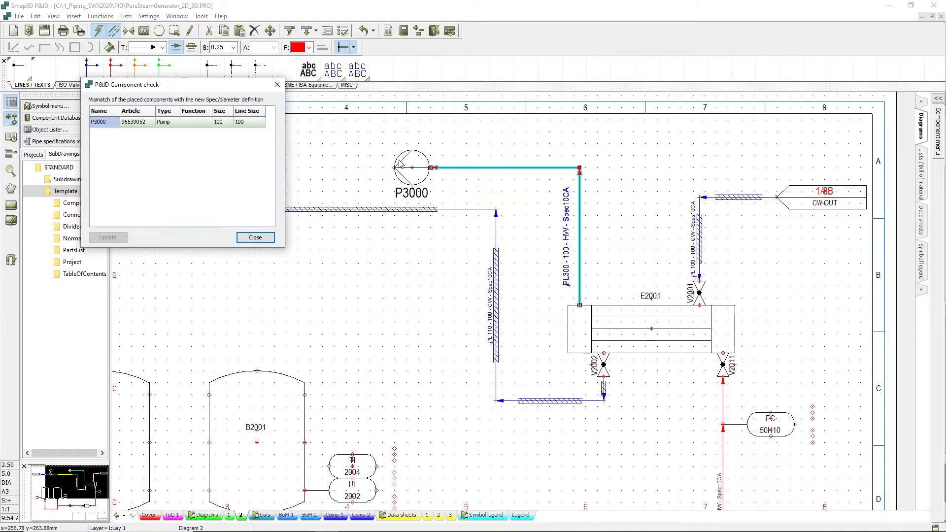
left_click(255, 236)
Add a text anchor to the pipe and place its PL300 line label above it.
right_click(502, 168)
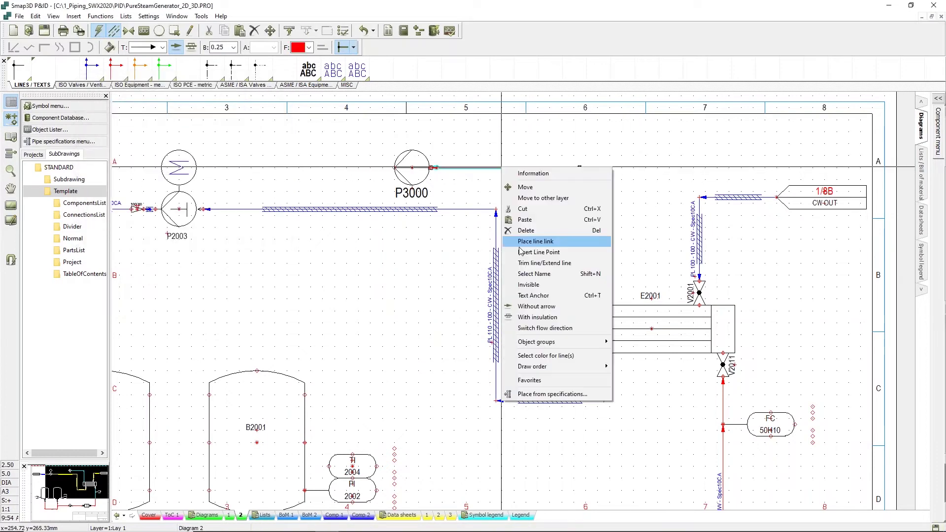
left_click(533, 296)
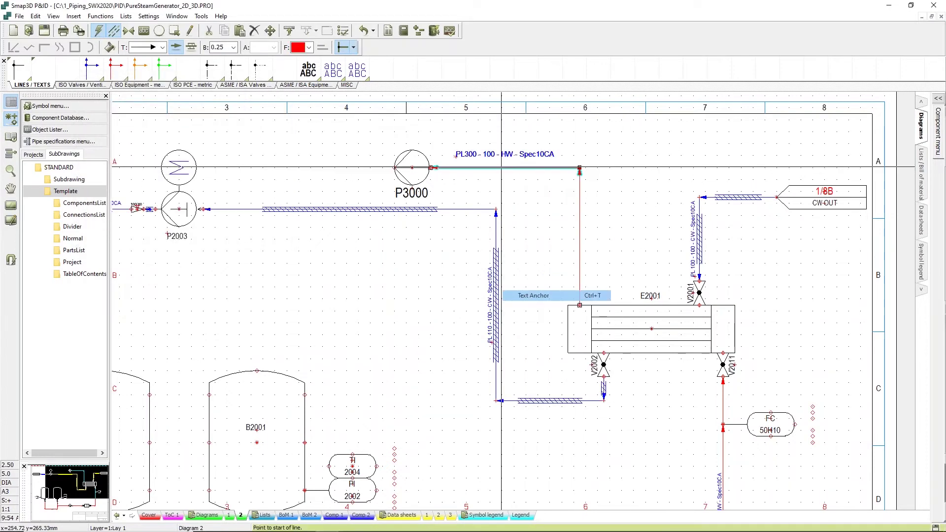
left_click_drag(419, 162, 400, 143)
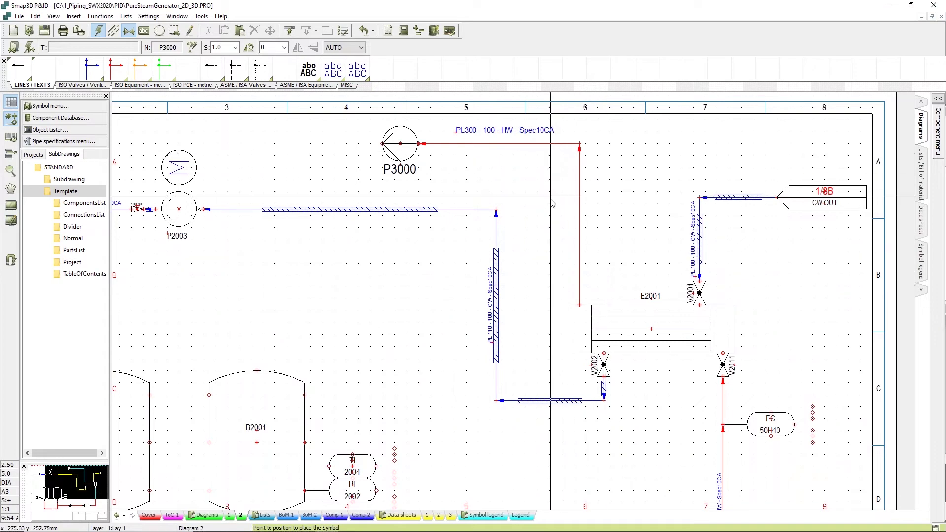
right_click(580, 266)
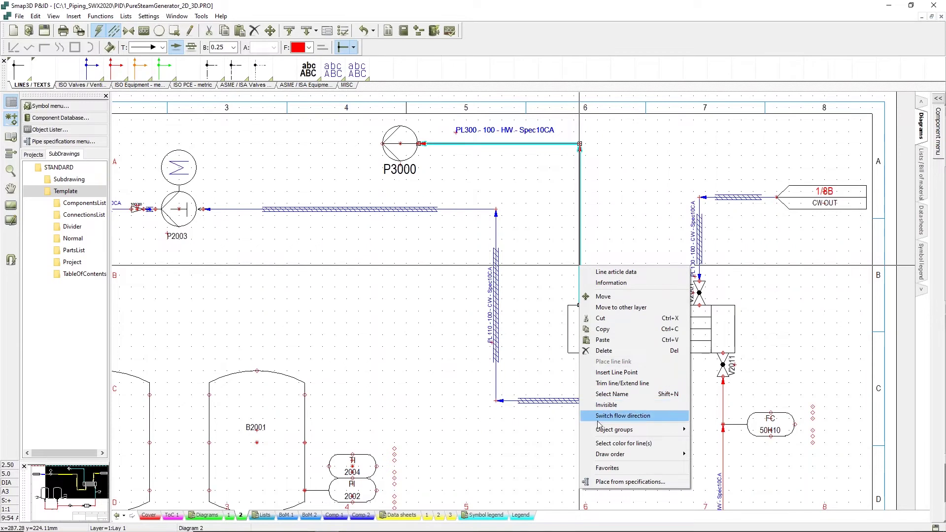
left_click(616, 483)
left_click(189, 97)
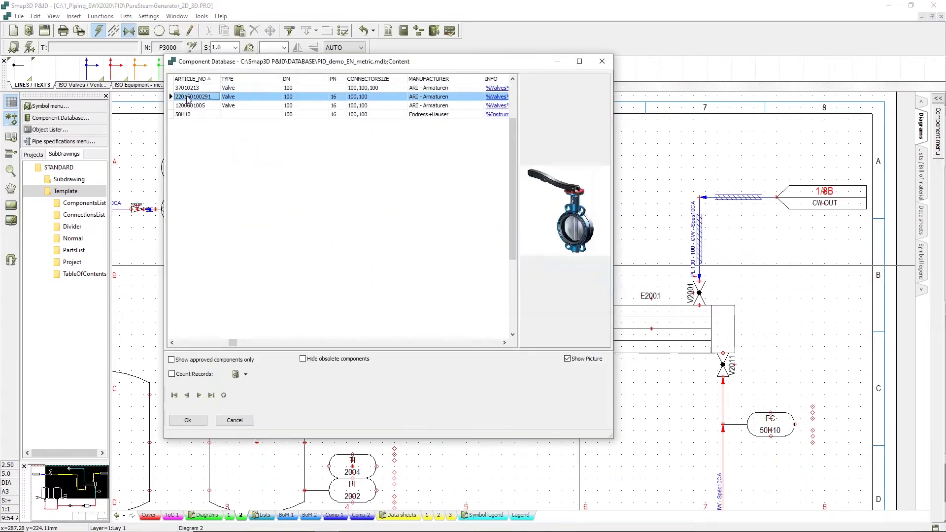
left_click(189, 106)
left_click(188, 115)
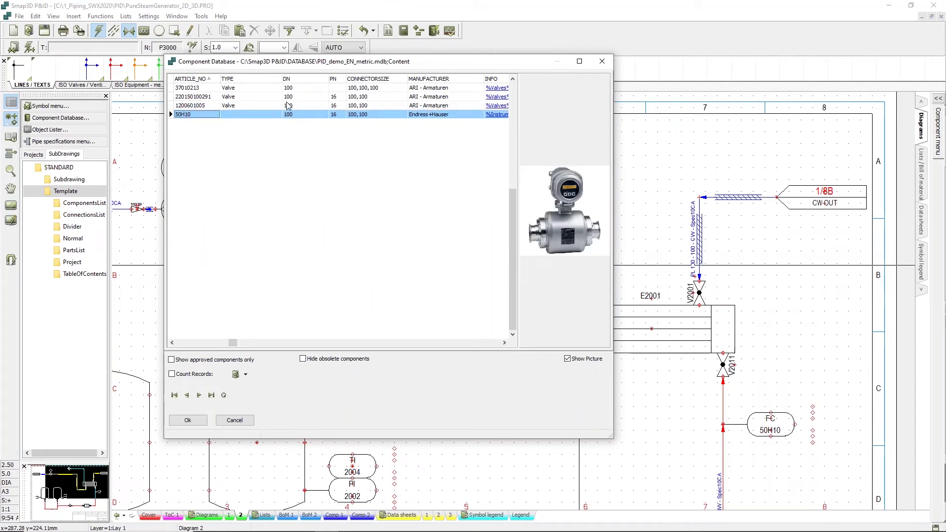
left_click(193, 342)
left_click(187, 106)
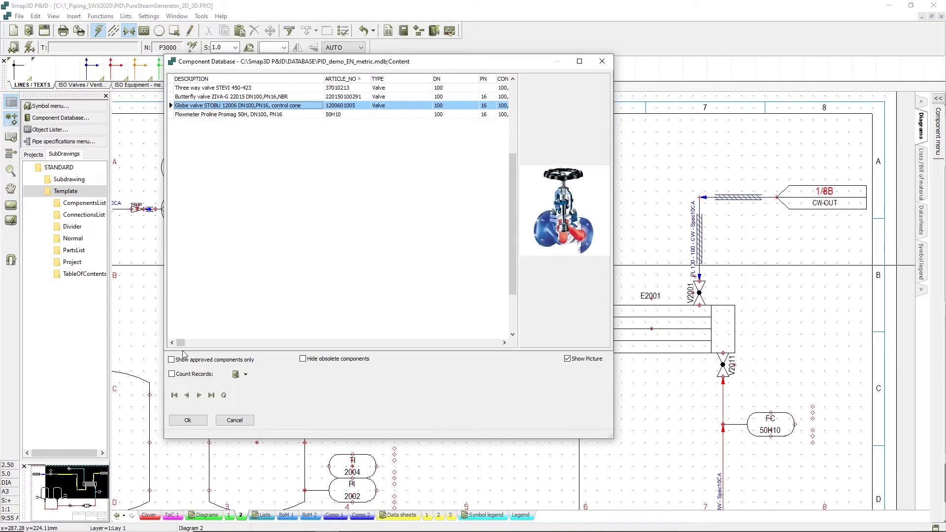
left_click(188, 419)
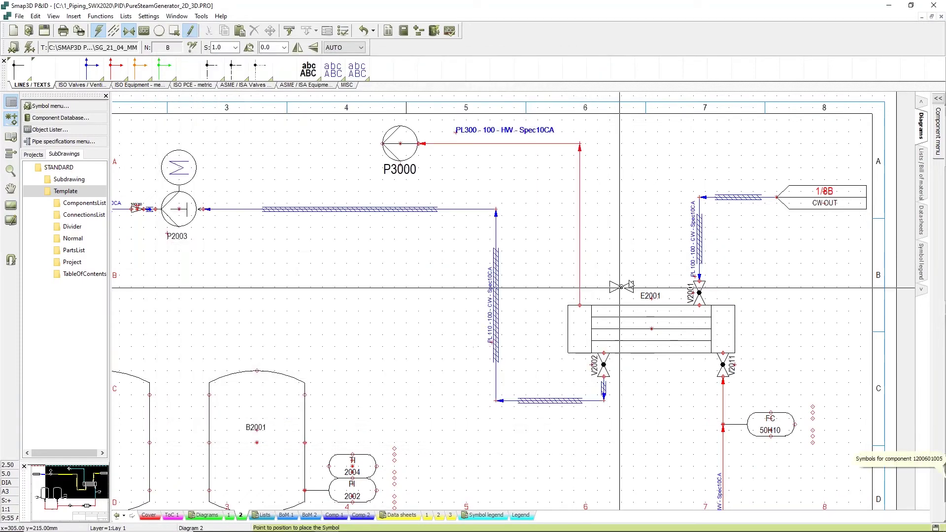
Place the globe valve on the vertical pipe above E2001 and name it V3000.
left_click(581, 292)
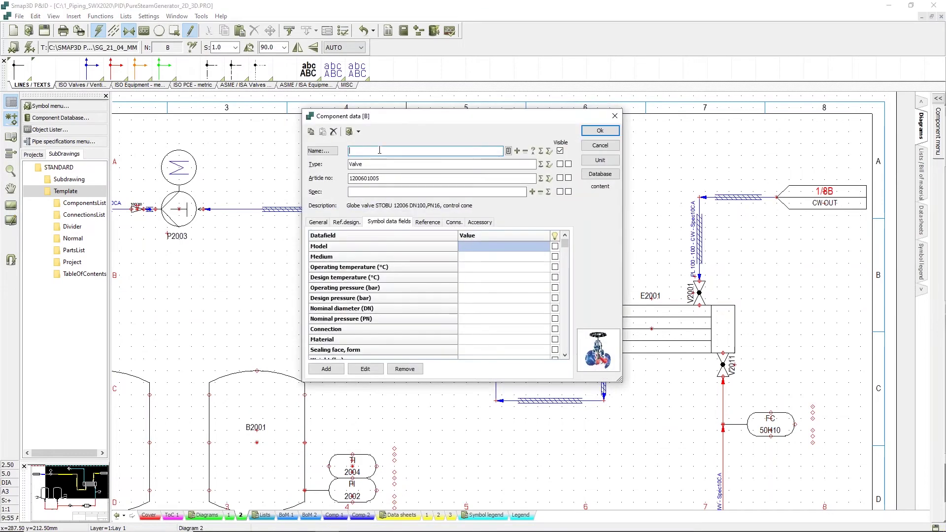
type("V3000")
key("Return")
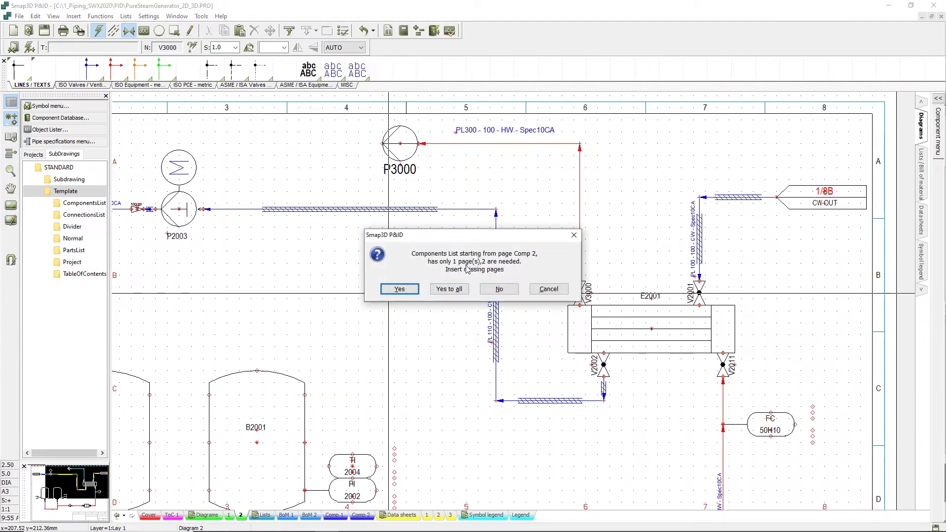
Insert the missing components-list pages and check the Comp 3 and Comp 2 sheets.
left_click(448, 290)
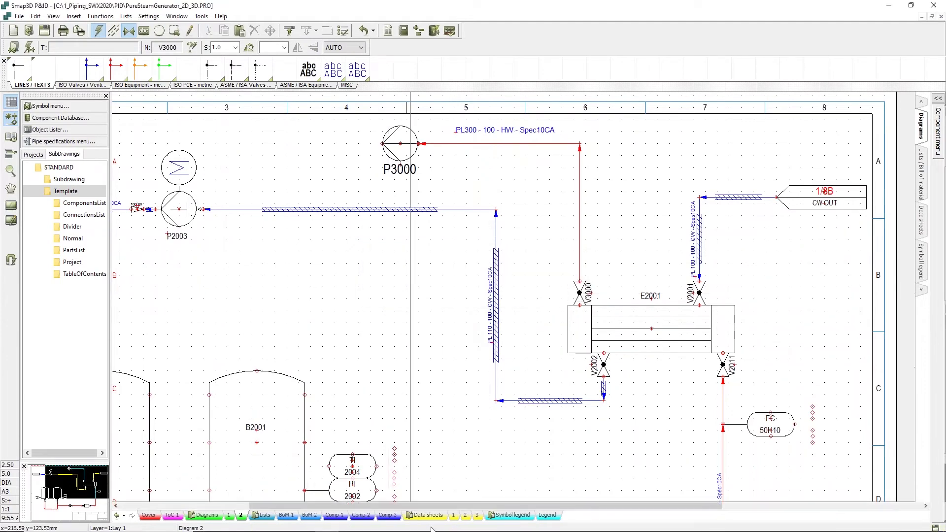
left_click(387, 516)
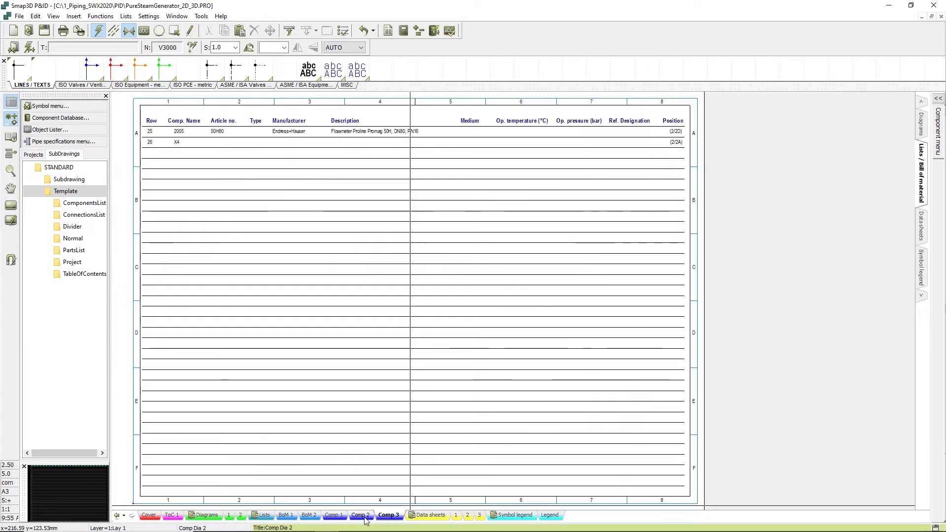
left_click(361, 515)
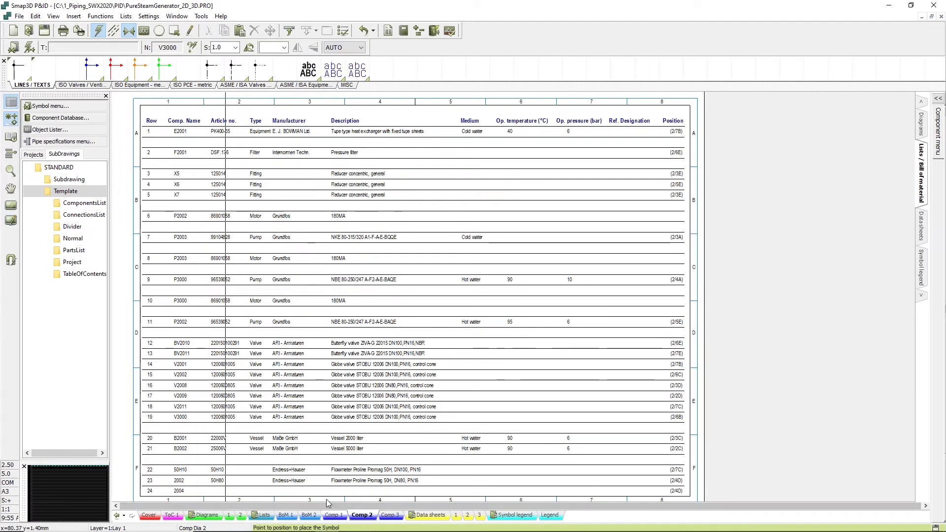
Open the File > Export to menu.
left_click(19, 16)
mouse_move(36, 16)
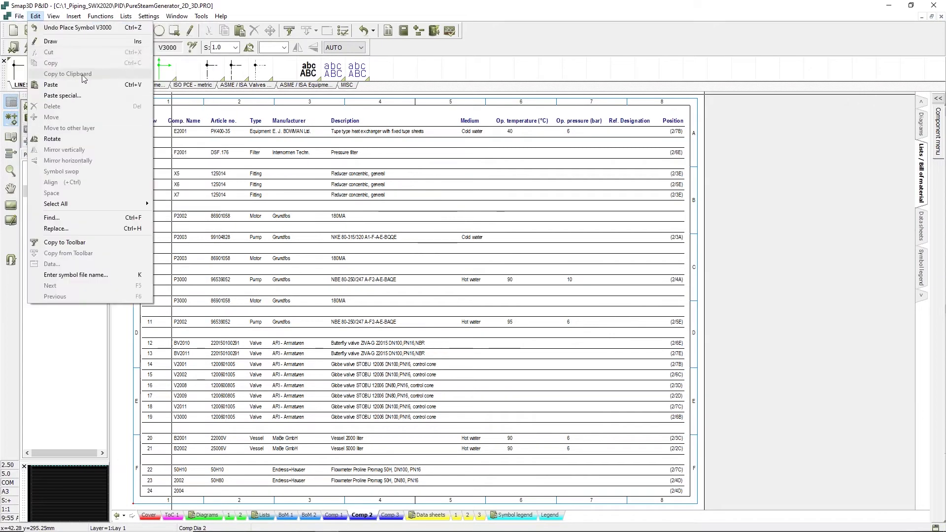
mouse_move(156, 128)
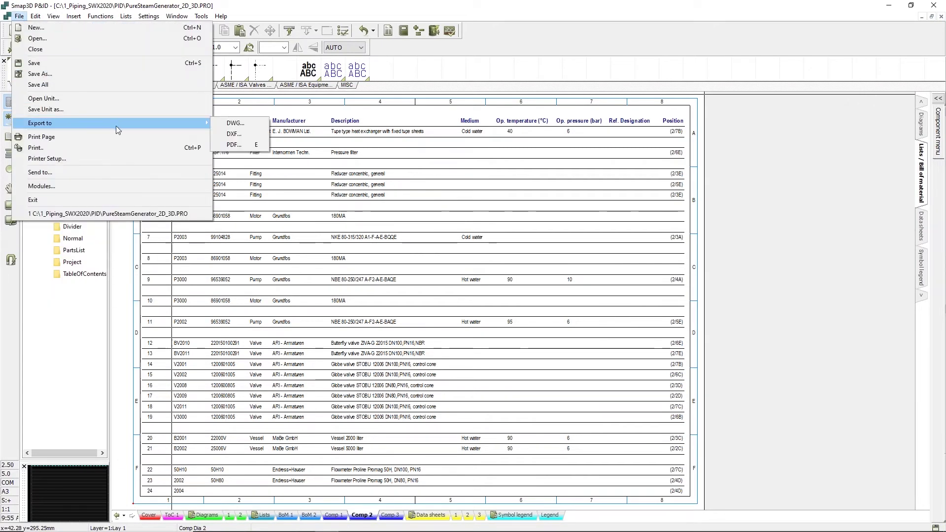
Start the PDF export and open its Popup information settings.
left_click(240, 145)
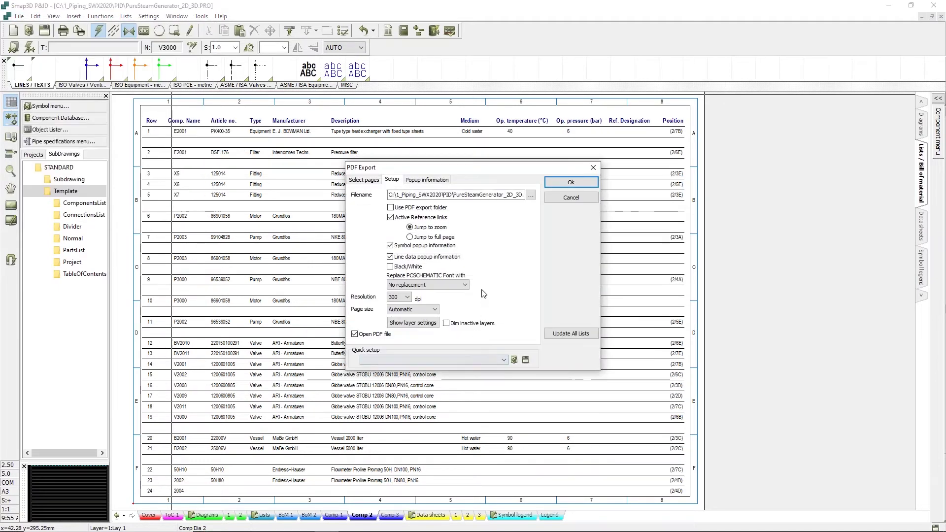
left_click(364, 180)
left_click(398, 181)
left_click(427, 179)
Apply the PDF config.pdfset preset and include all Symbol popup and Line popup fields.
left_click(507, 361)
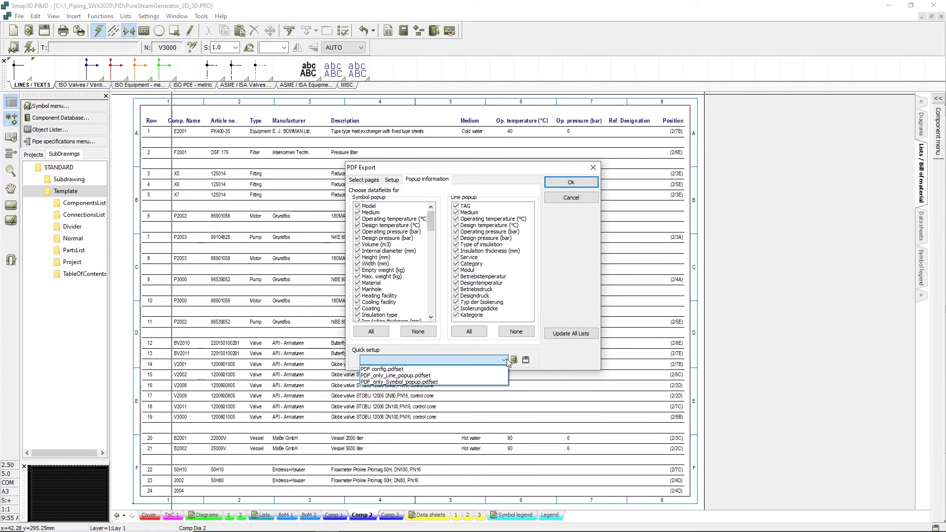
left_click(501, 369)
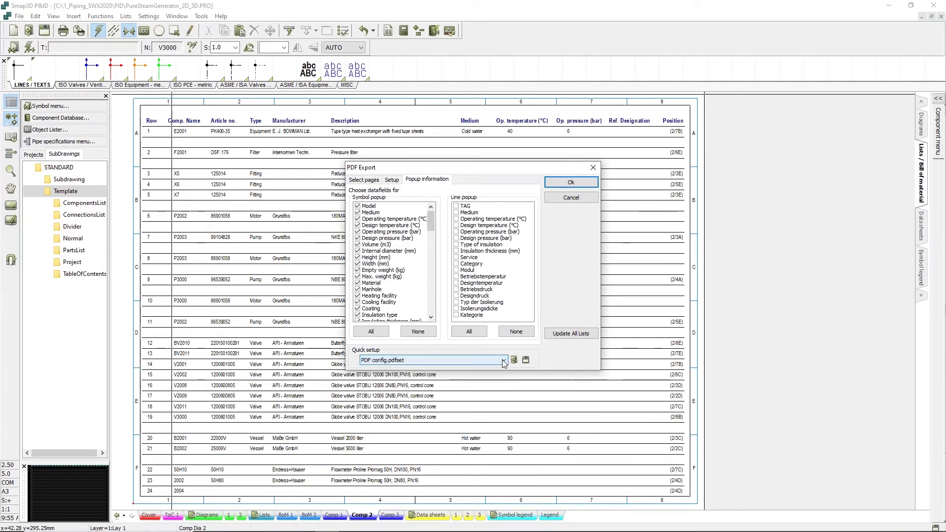
left_click(503, 360)
left_click(498, 382)
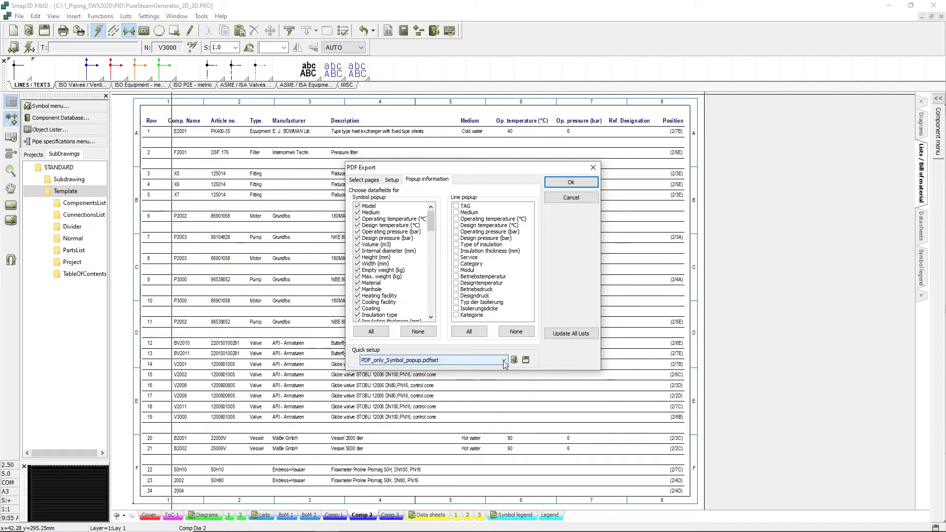
left_click(500, 360)
left_click(494, 370)
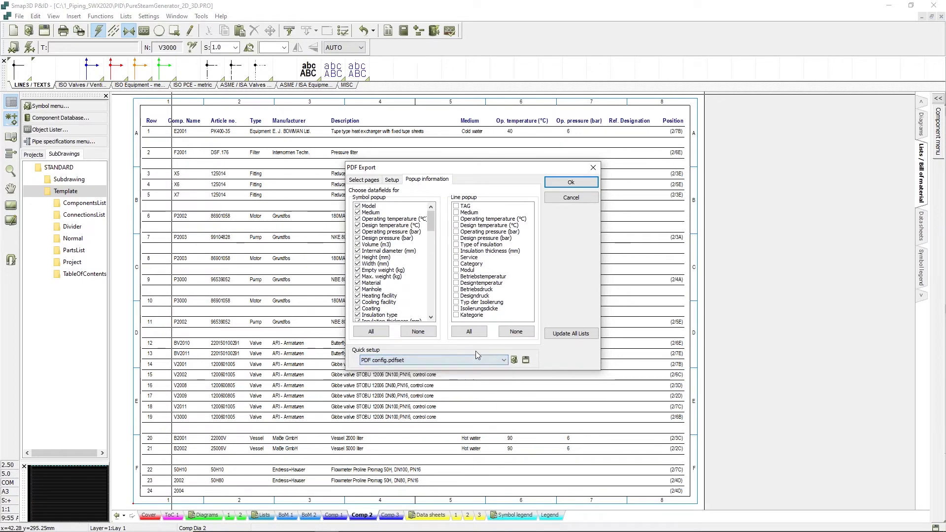
left_click(371, 332)
left_click(469, 331)
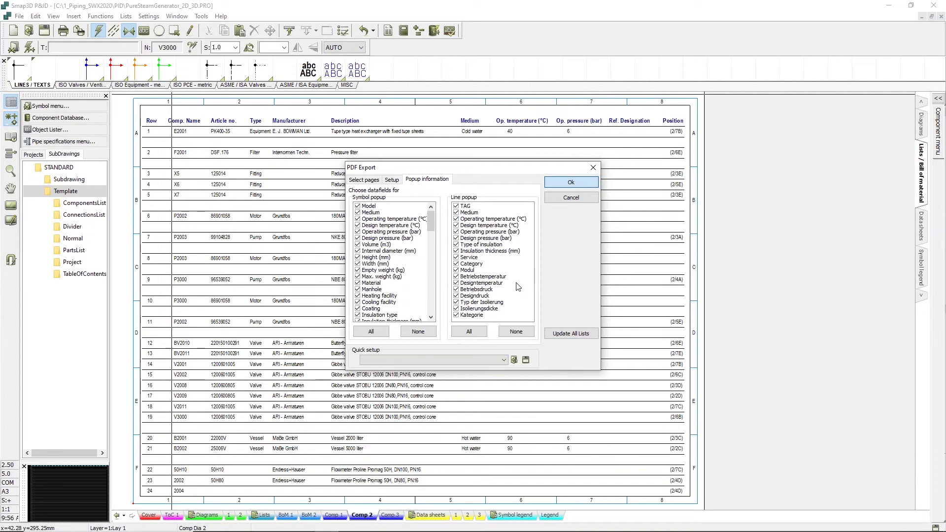
Run the export and scroll PureSteamGenerator_2D_3D.pdf to page 5 showing line PL300.
key("Return")
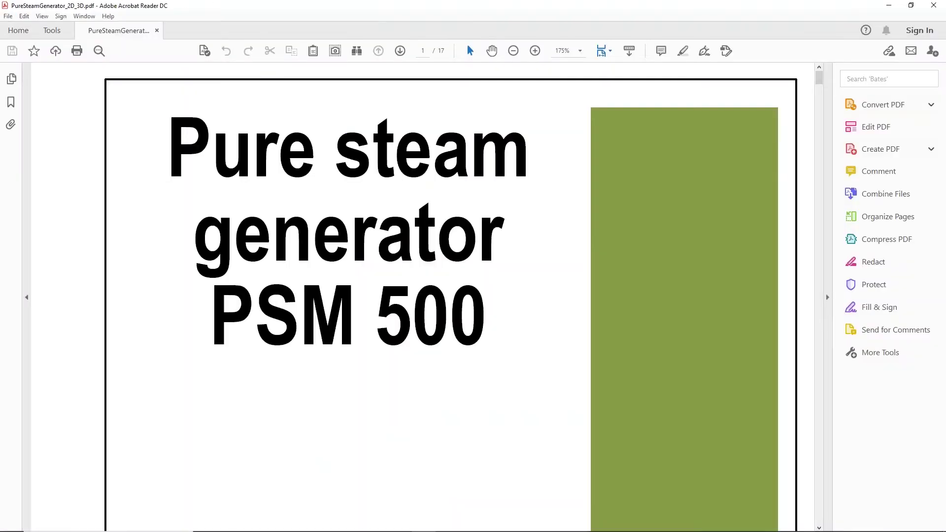
scroll(279, 389, "down", 4, "ctrl")
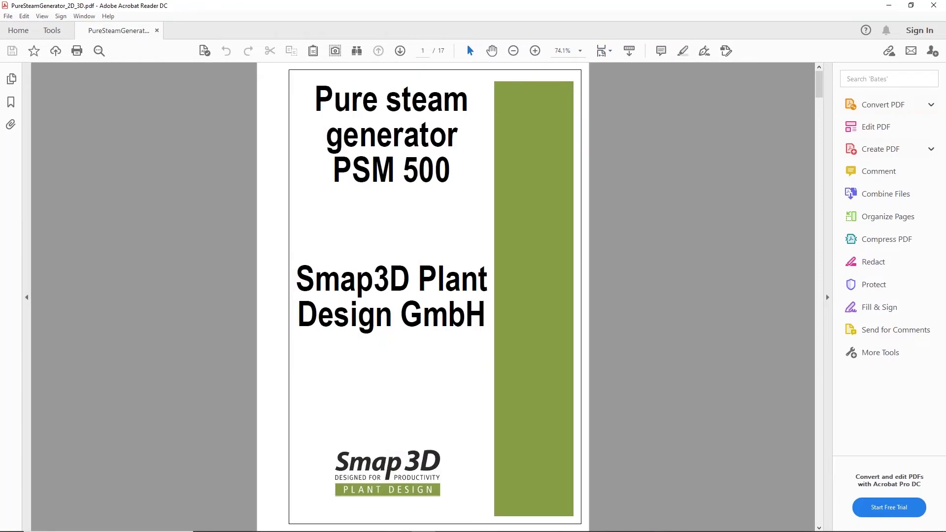
scroll(423, 295, "down", 10)
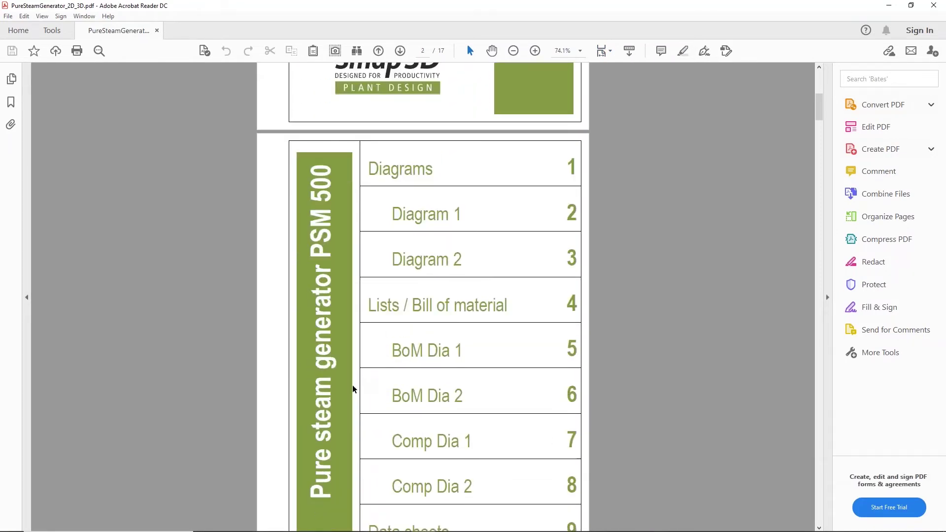
scroll(352, 389, "down", 7)
scroll(353, 386, "down", 18)
scroll(351, 373, "down", 3)
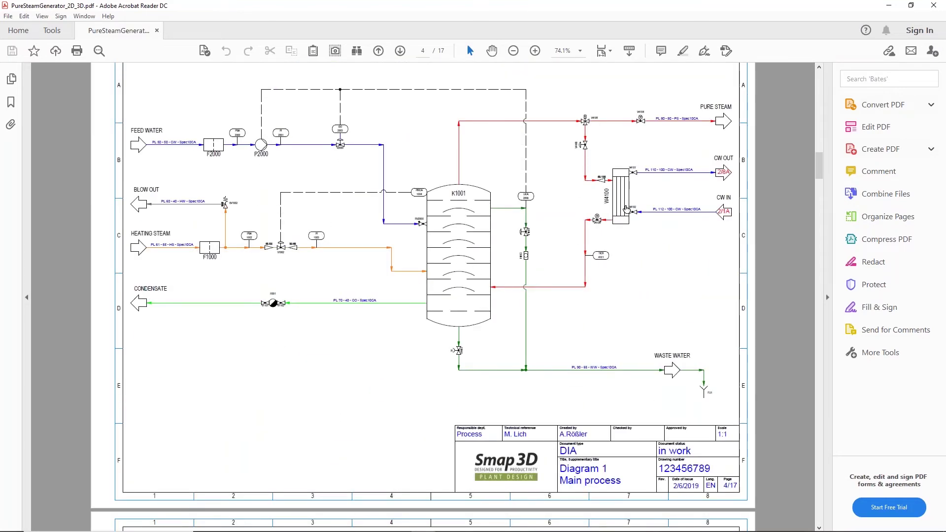
Follow the CW OUT cross-reference link to the next diagram.
mouse_move(627, 202)
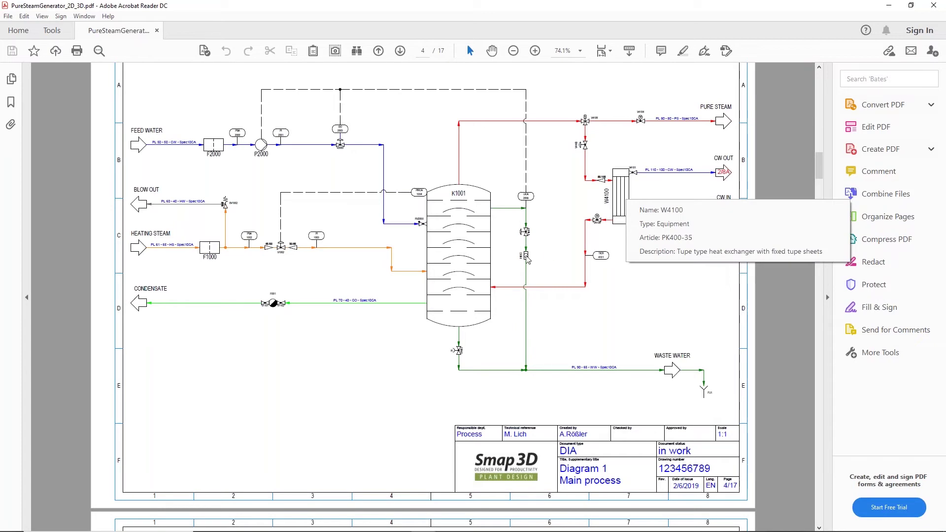
mouse_move(478, 254)
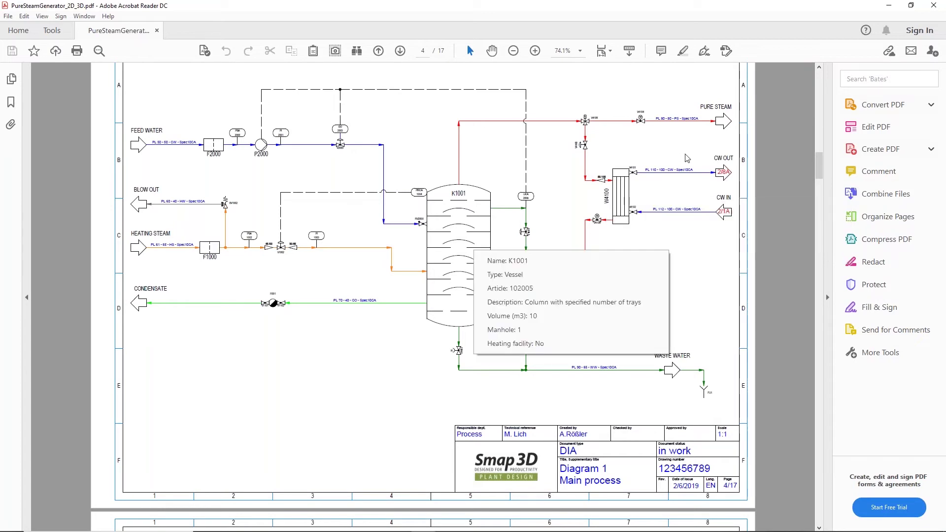
left_click(724, 173)
mouse_move(386, 124)
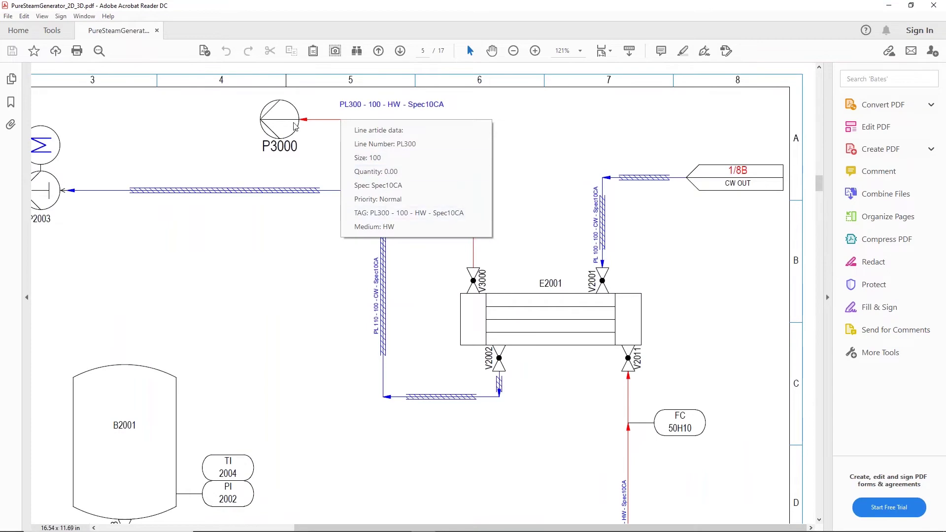
mouse_move(289, 125)
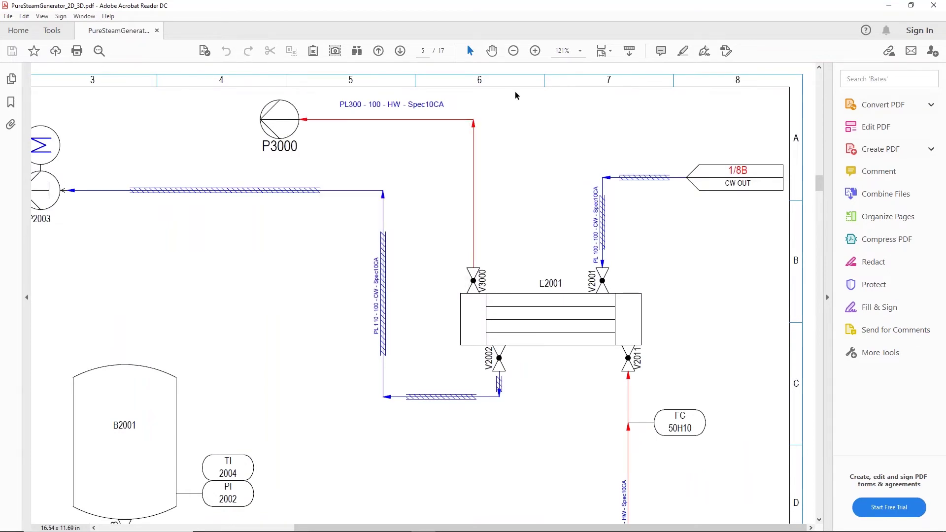
Close Acrobat Reader to return to the _CW_Plant assembly in SOLIDWORKS.
left_click(933, 5)
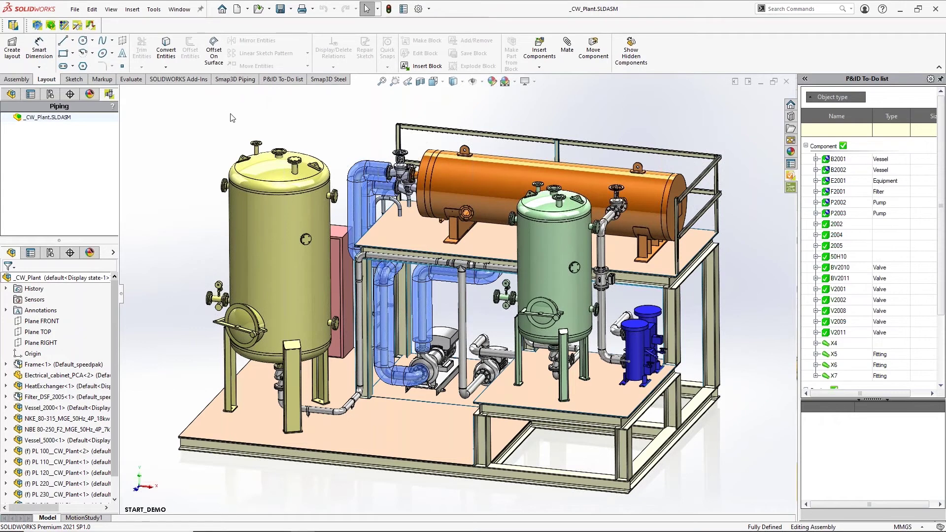
Switch between the Smap3D Piping and P&ID To-Do list tabs, orbit the plant, and enlarge the Piping panel.
left_click(235, 80)
left_click(285, 80)
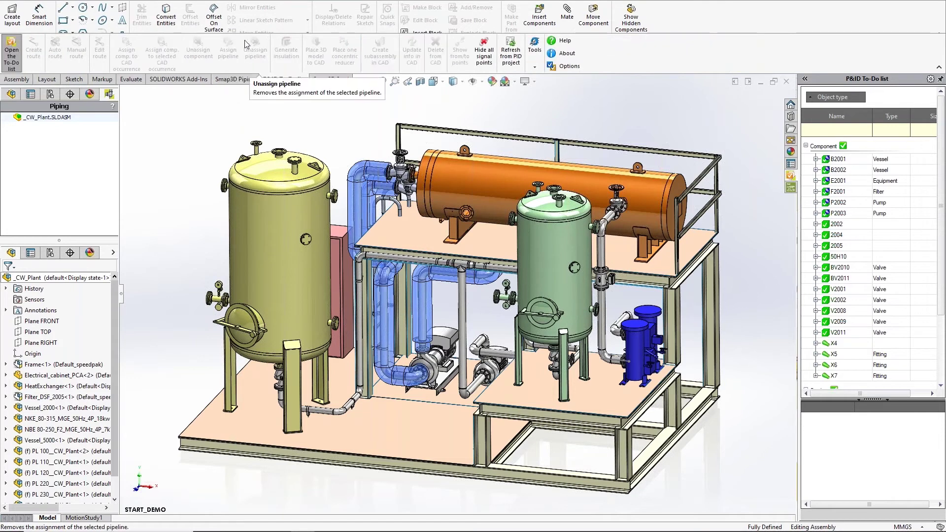
left_click(236, 80)
middle_click_drag(217, 114, 278, 140)
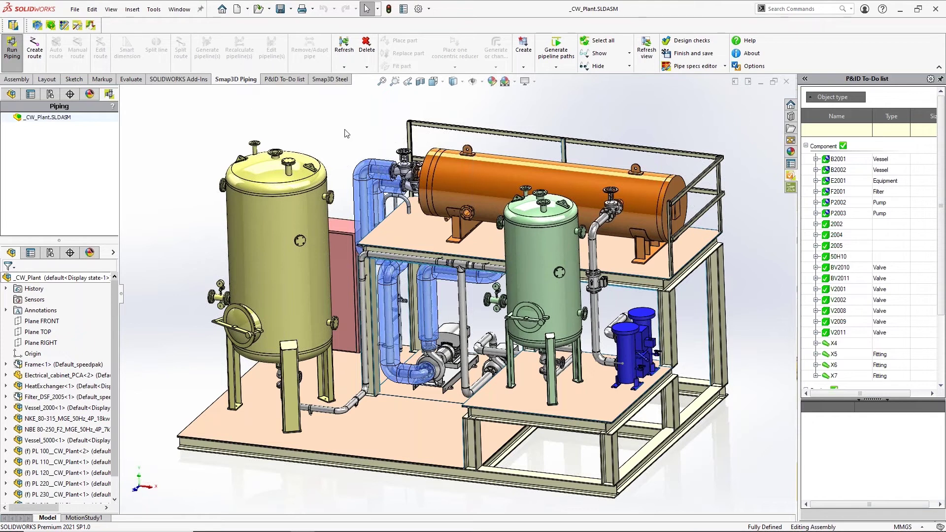
left_click_drag(76, 240, 76, 259)
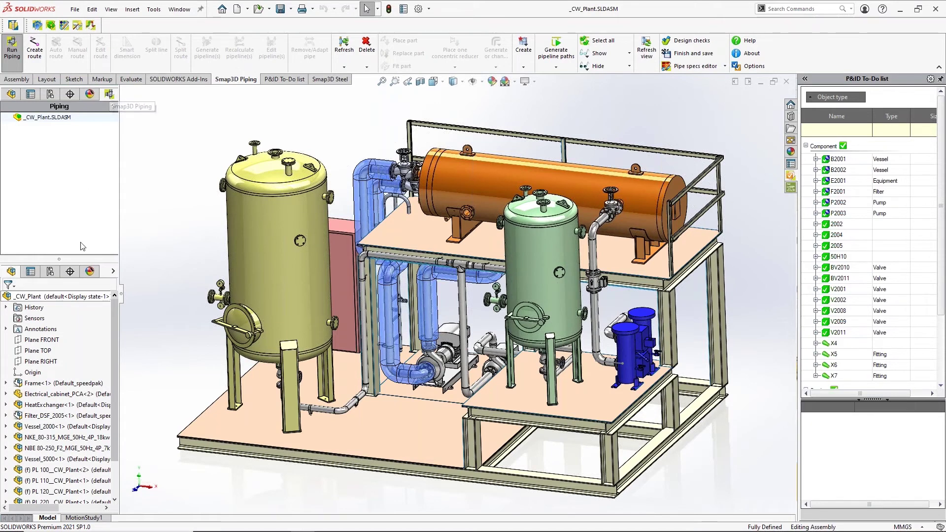
scroll(39, 345, "down", 2)
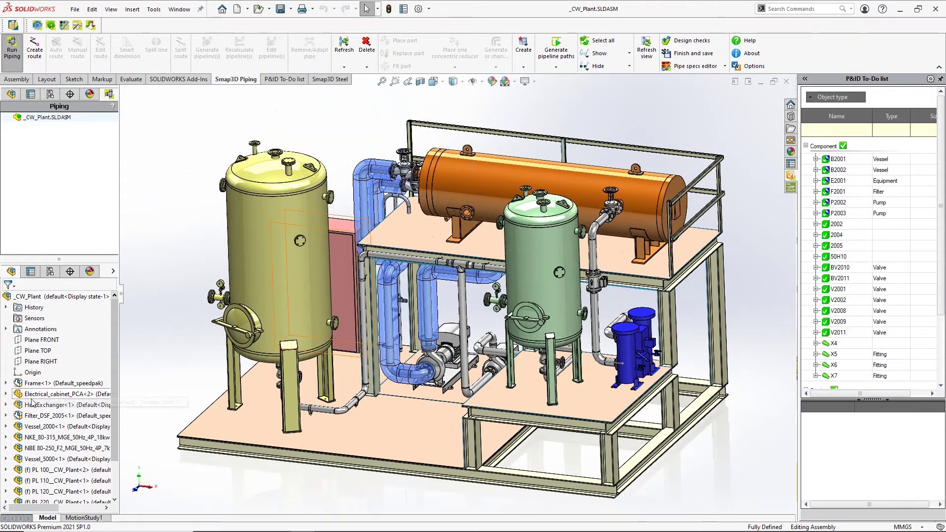
scroll(48, 400, "up", 2)
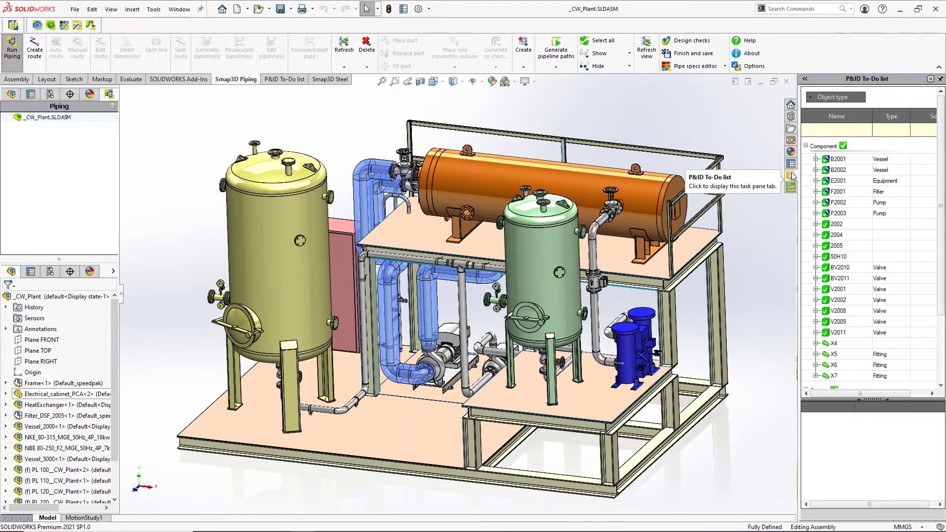
Refresh the To-Do list from the P&ID project and inspect pump P3000 and valve V3000.
left_click(284, 79)
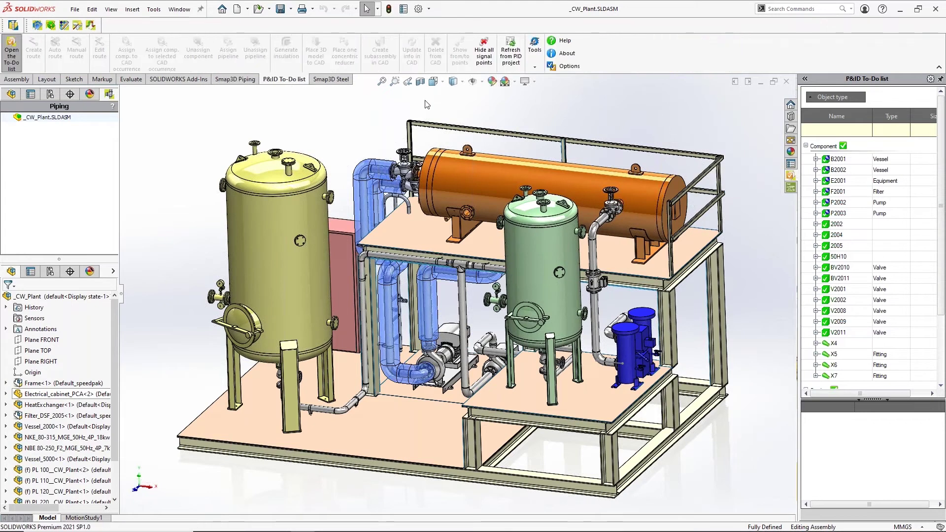
left_click(510, 54)
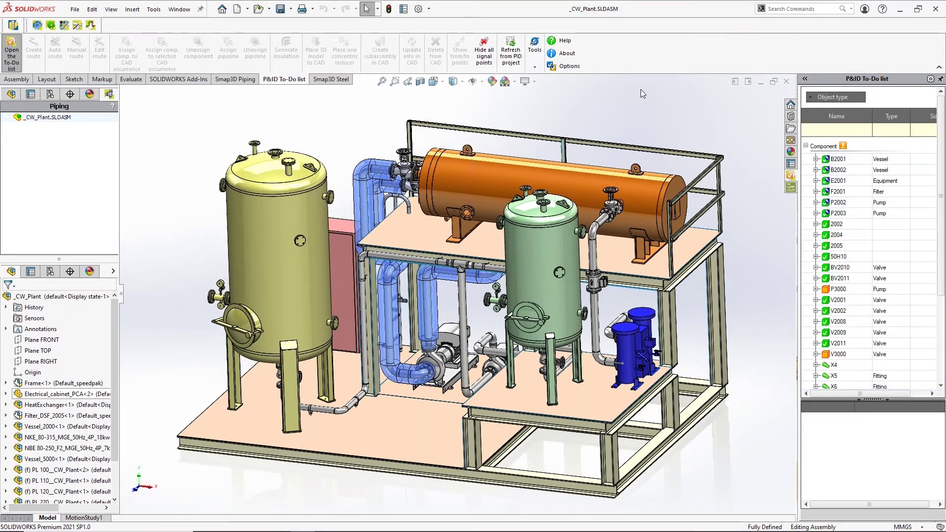
left_click(834, 291)
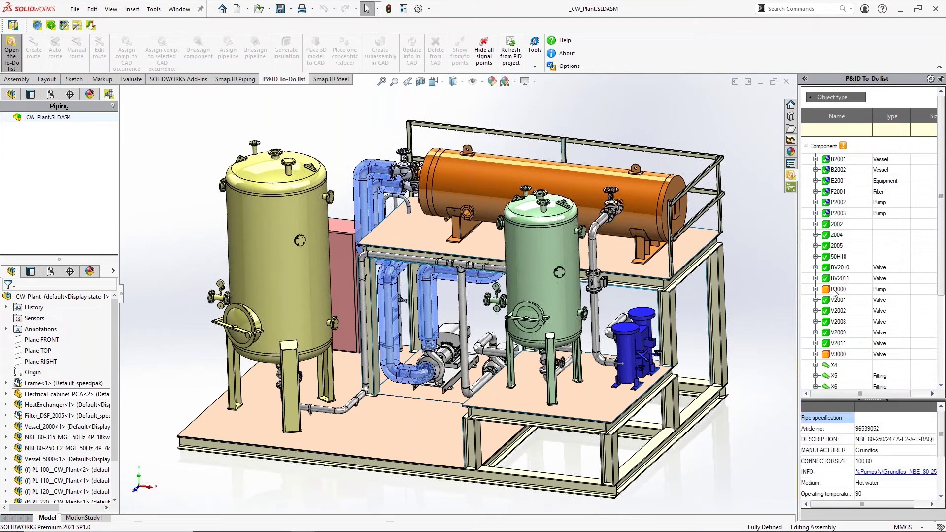
left_click(838, 355)
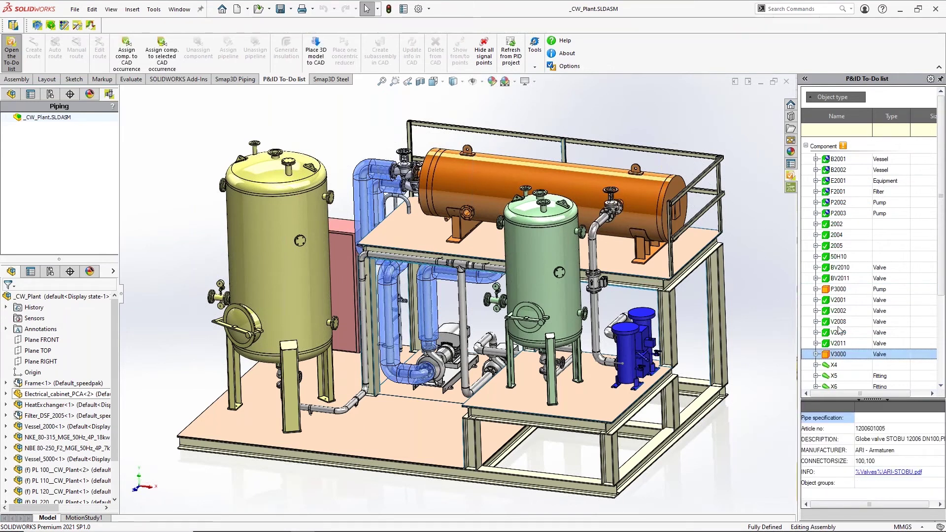
Group items by object type and expand PL300_100 to view V3000 and P3000 details.
left_click(840, 98)
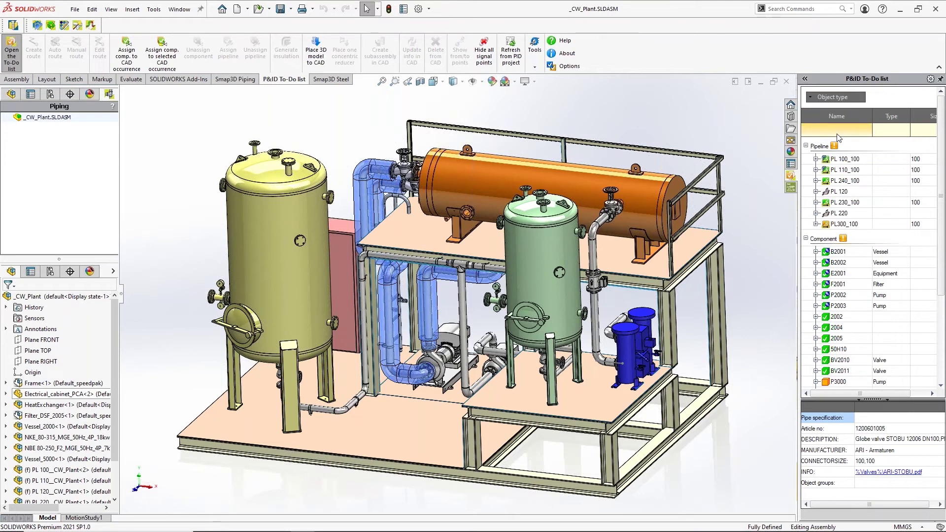
left_click(819, 227)
left_click(816, 225)
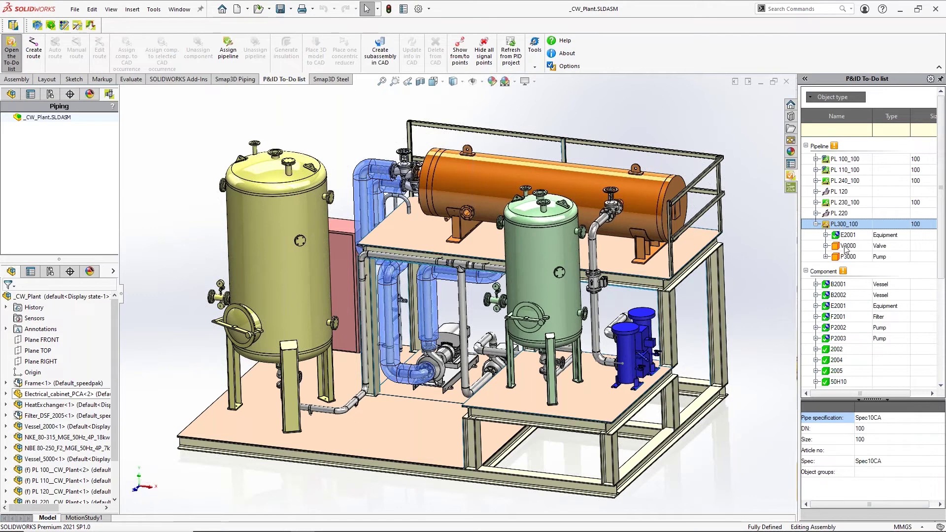
left_click(848, 248)
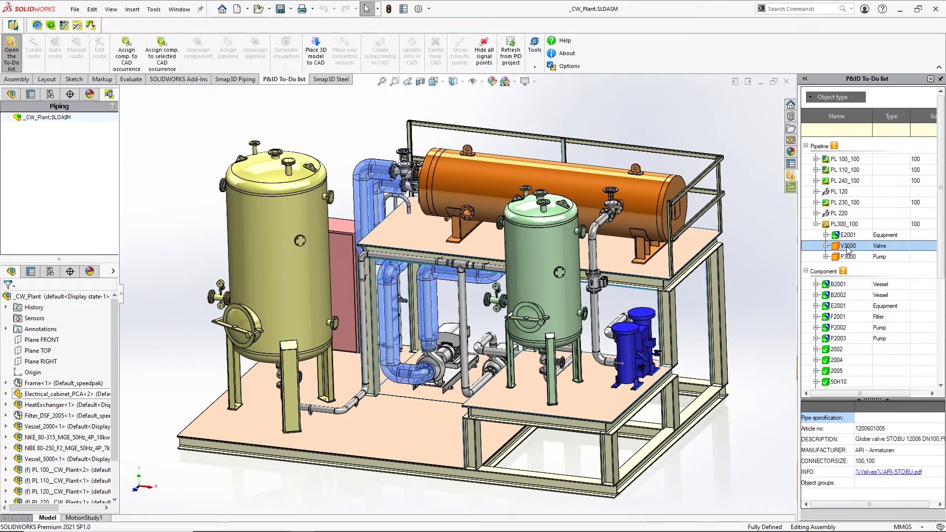
left_click(821, 256)
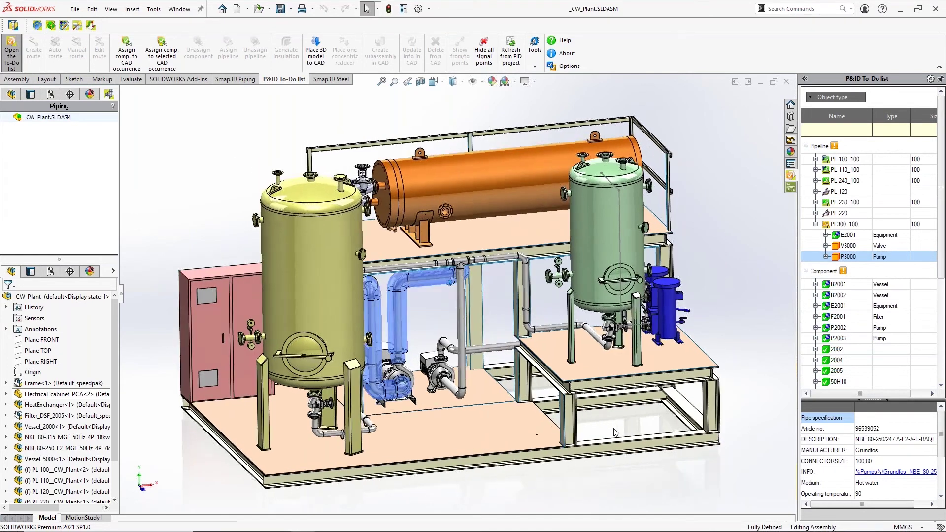
Start placing P3000's 3D model, taking the part from PartFinder.
right_click(803, 256)
left_click(841, 404)
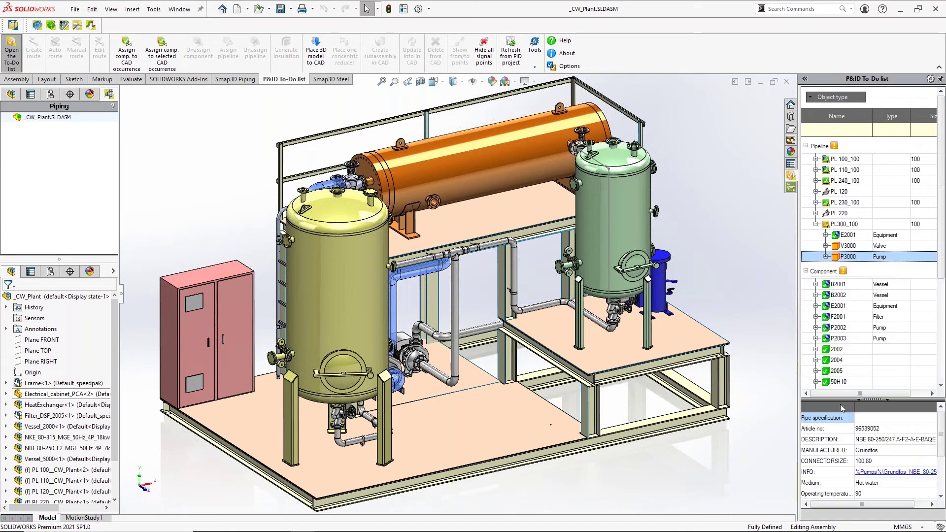
left_click(569, 303)
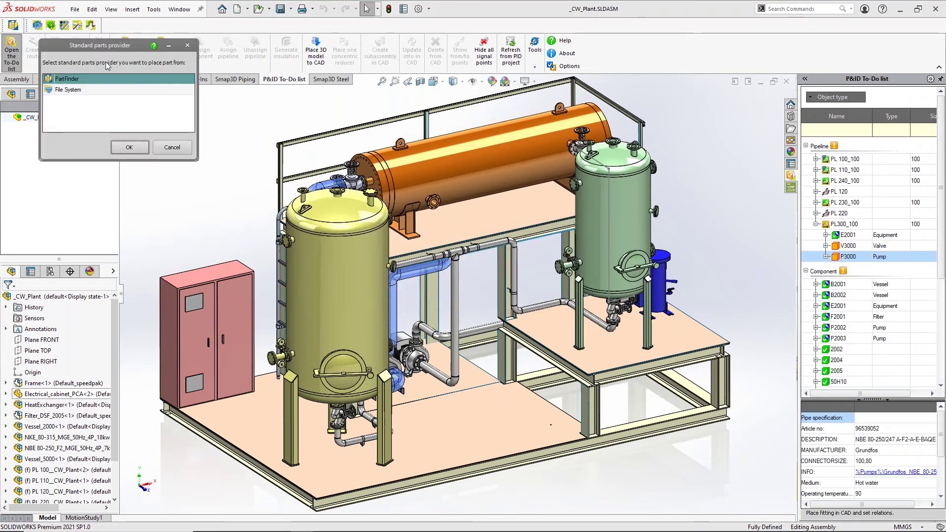
left_click_drag(102, 48, 155, 52)
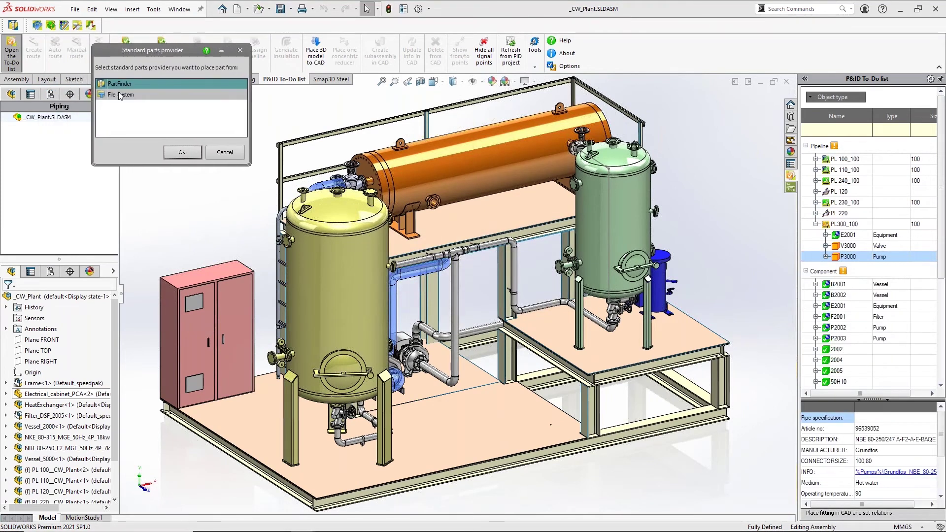
left_click(182, 152)
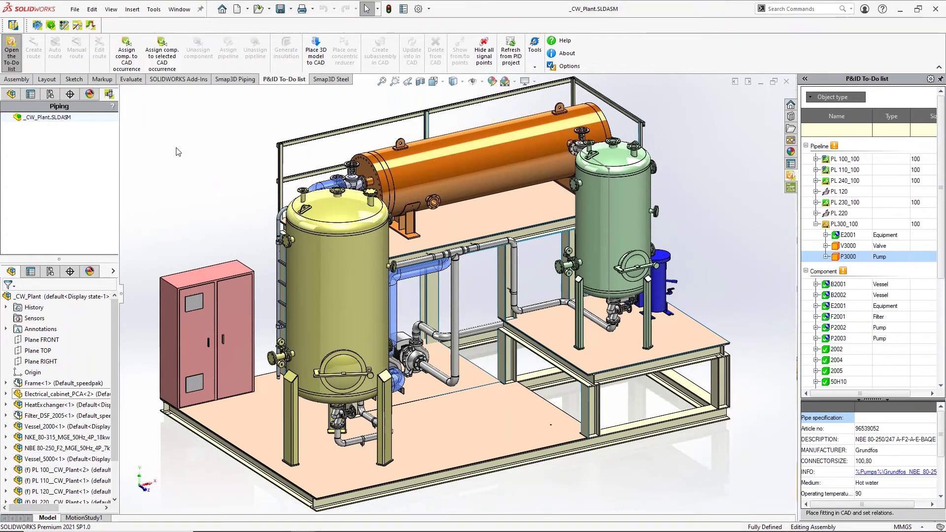
Pick the NBE 80-250 centrifugal pump, drop it on the skid floor, and confirm the assignment.
mouse_move(423, 531)
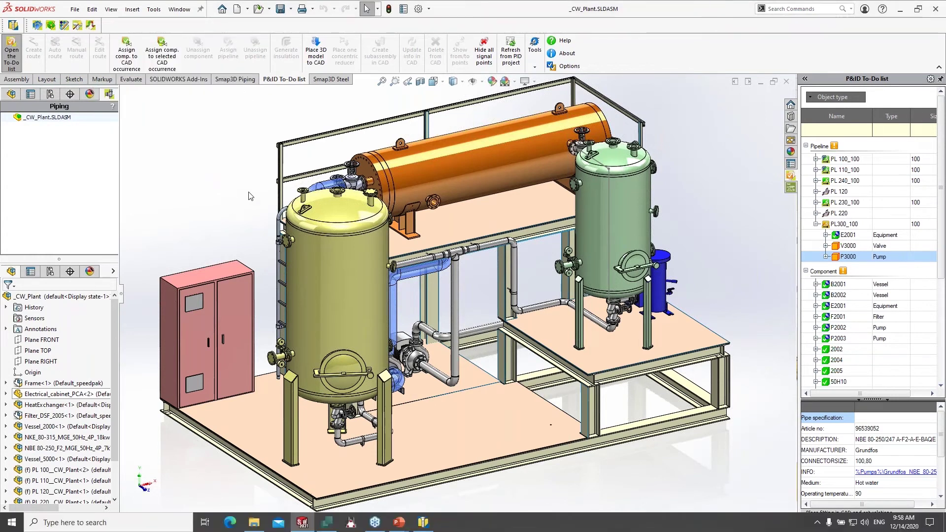
left_click(422, 526)
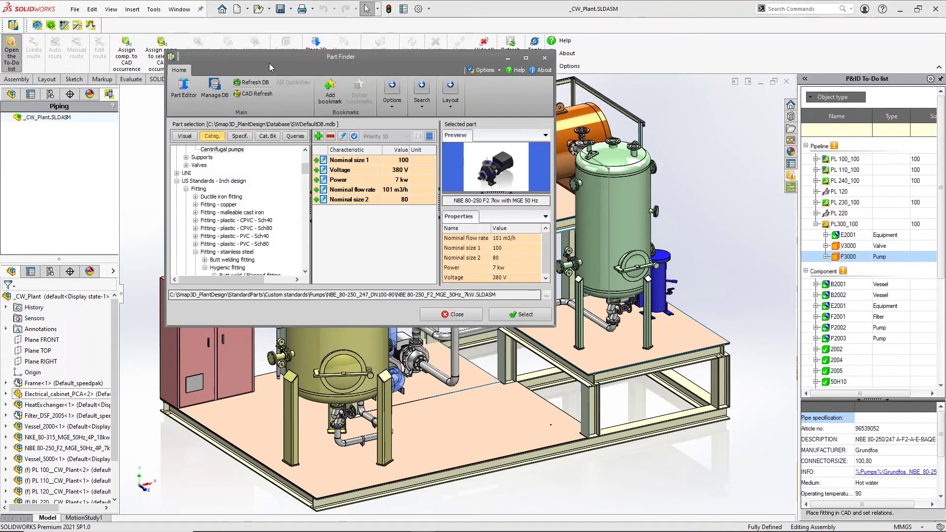
left_click(168, 234)
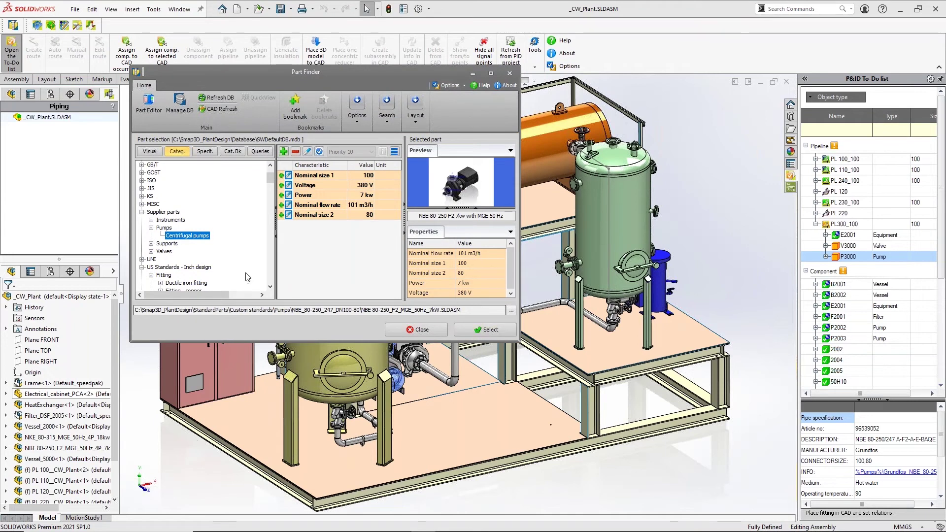
left_click(482, 329)
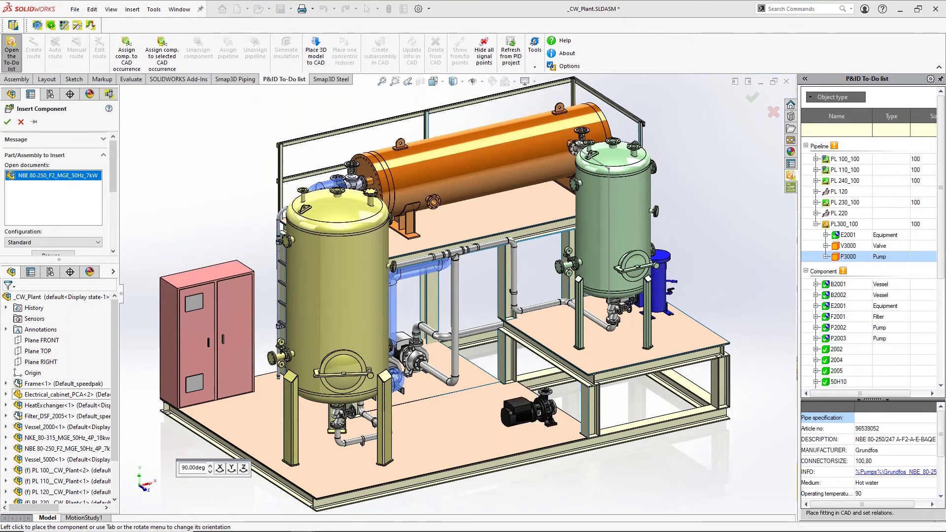
left_click(551, 429)
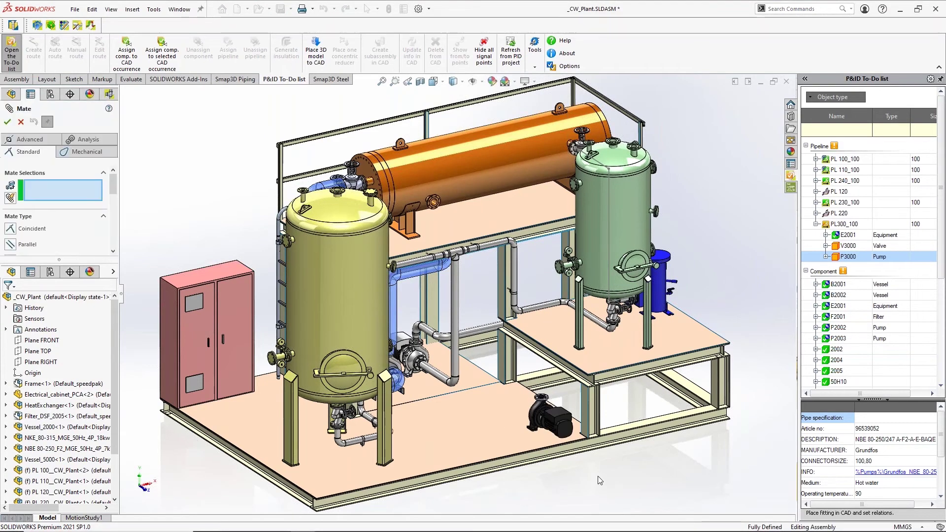
left_click(8, 122)
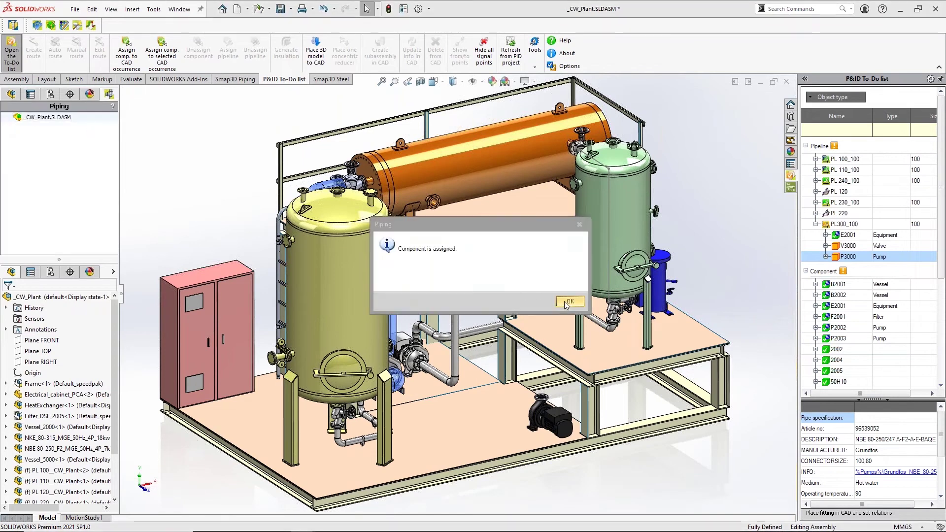
left_click(569, 302)
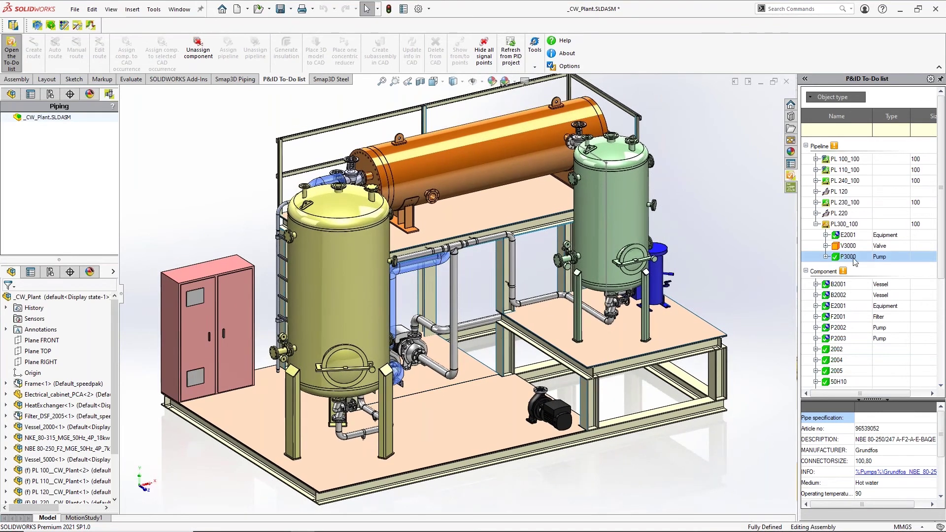
Display the red from/to point markers for pipeline PL300_100.
left_click(838, 225)
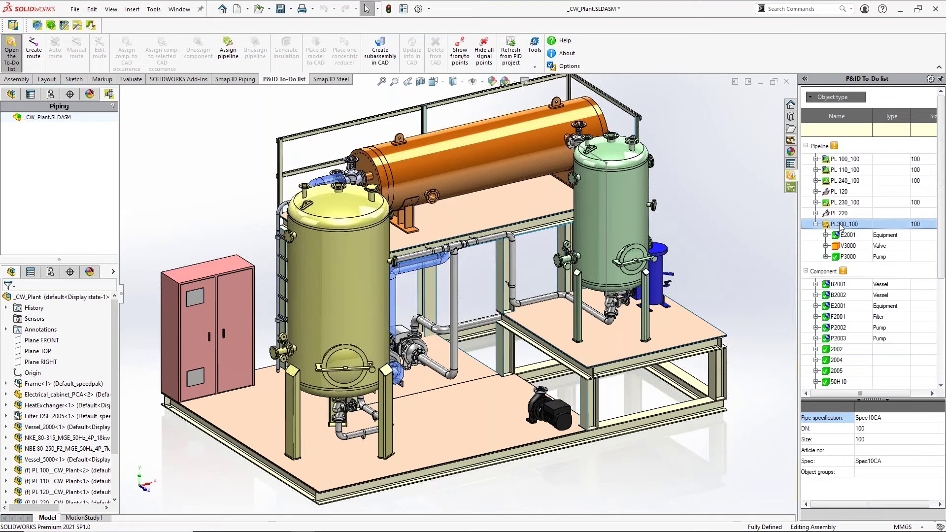
right_click(839, 226)
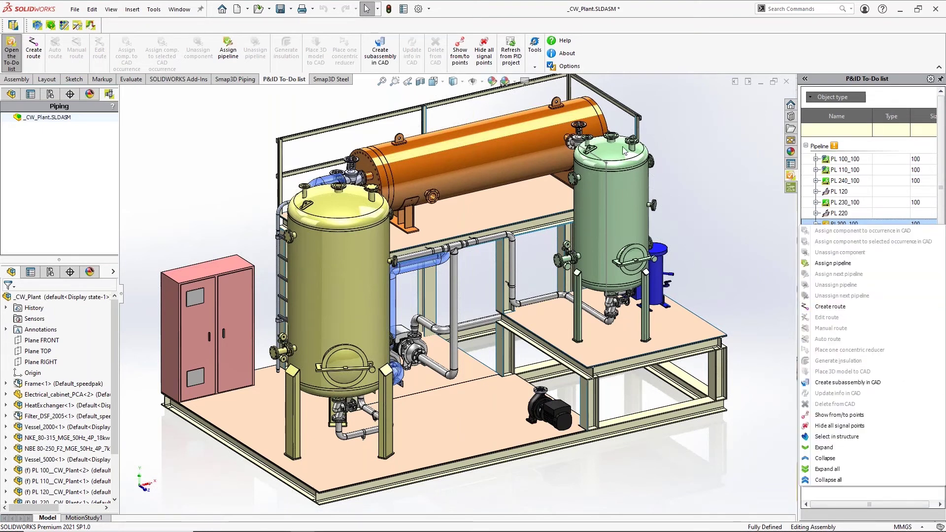
left_click(833, 415)
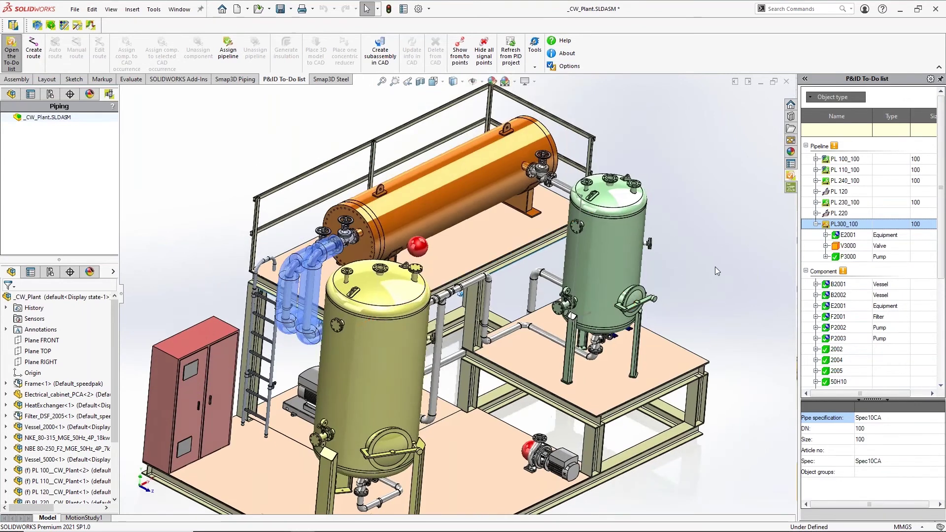
right_click(843, 224)
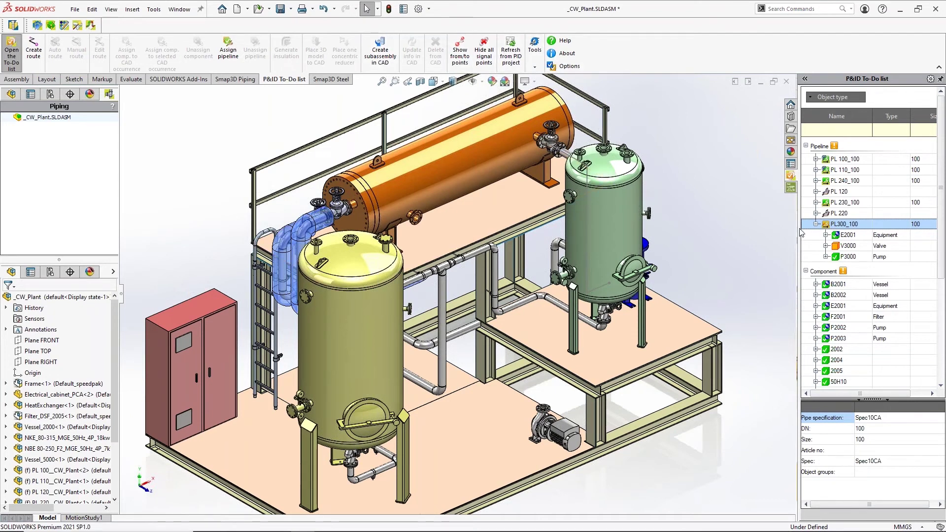
Create a route for PL300_100 in a new PL300__CW_Plant sub-assembly.
right_click(838, 225)
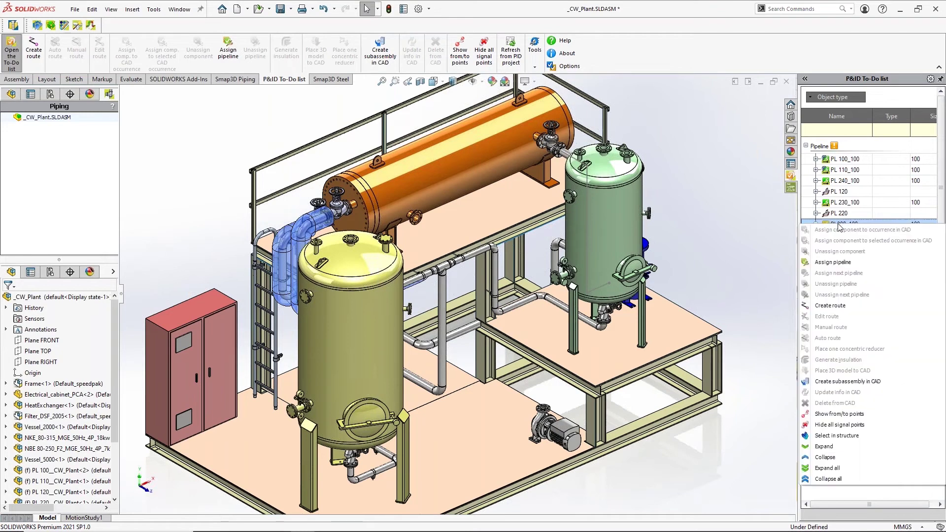
left_click(837, 306)
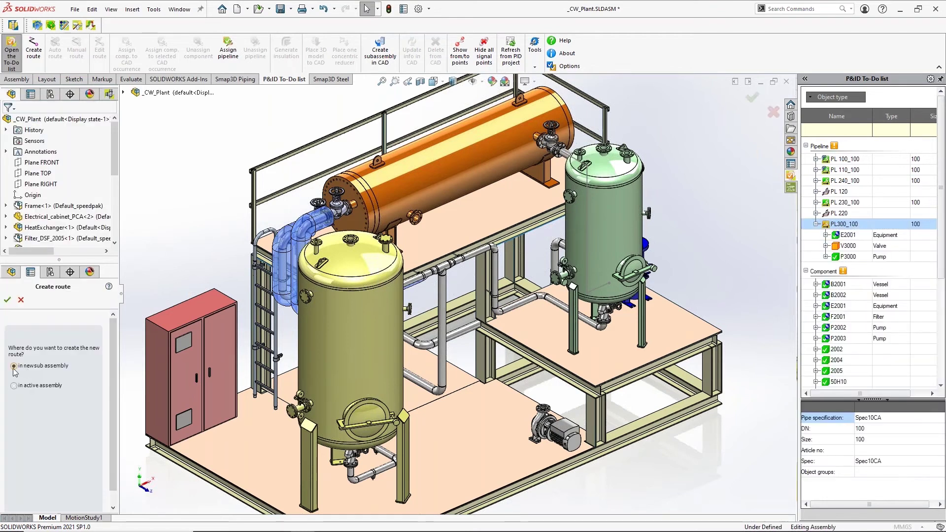
left_click(7, 300)
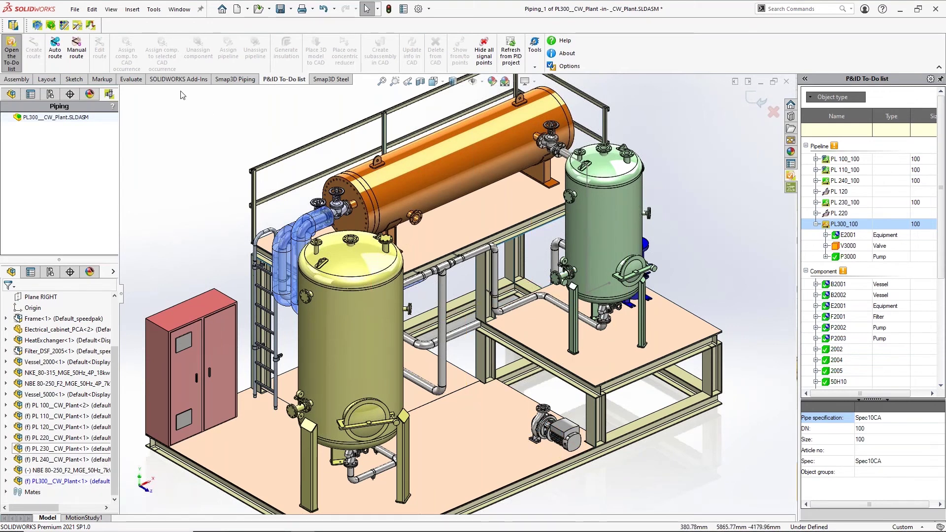
right_click(840, 225)
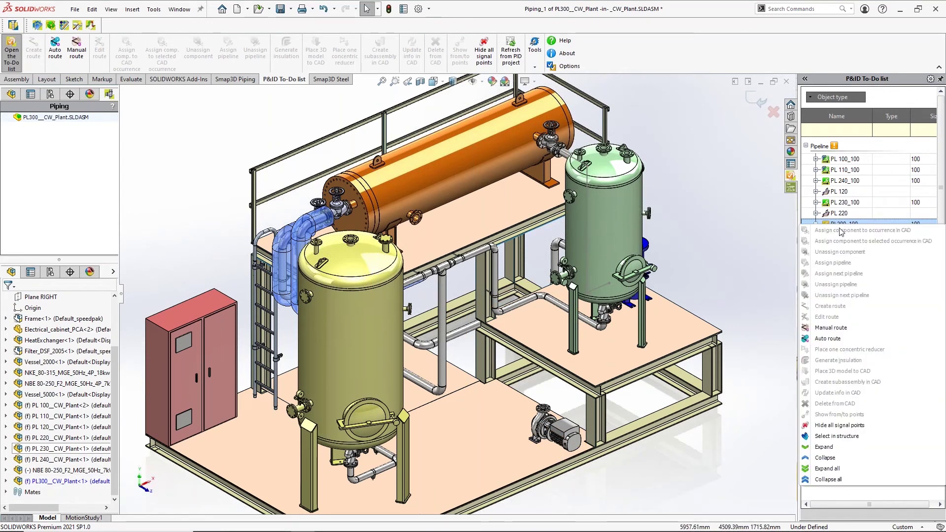
Auto-route from the heat exchanger flange to the pump flange and inspect the preview.
left_click(827, 339)
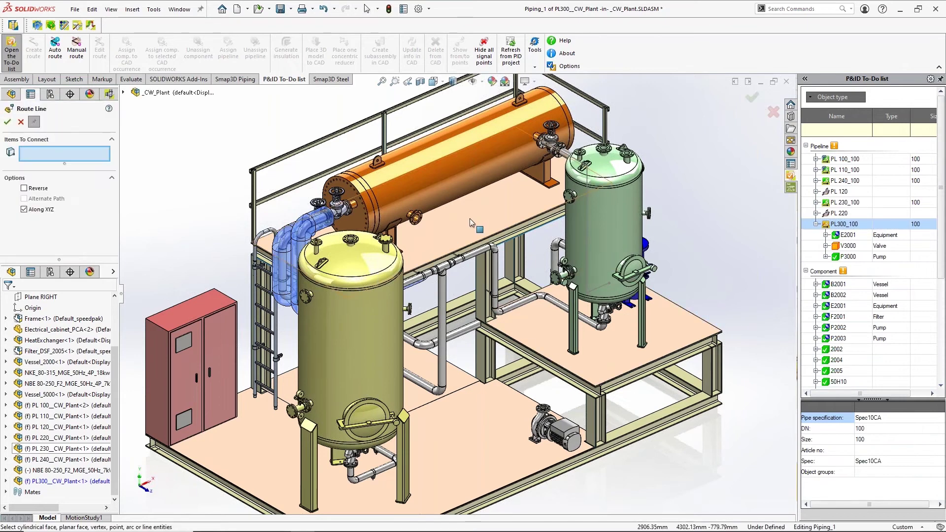
key("g")
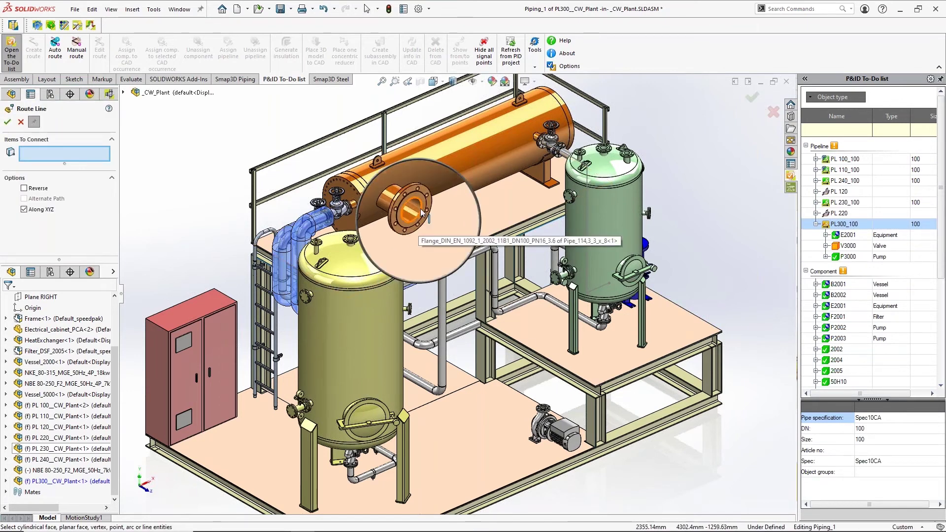
left_click(422, 211)
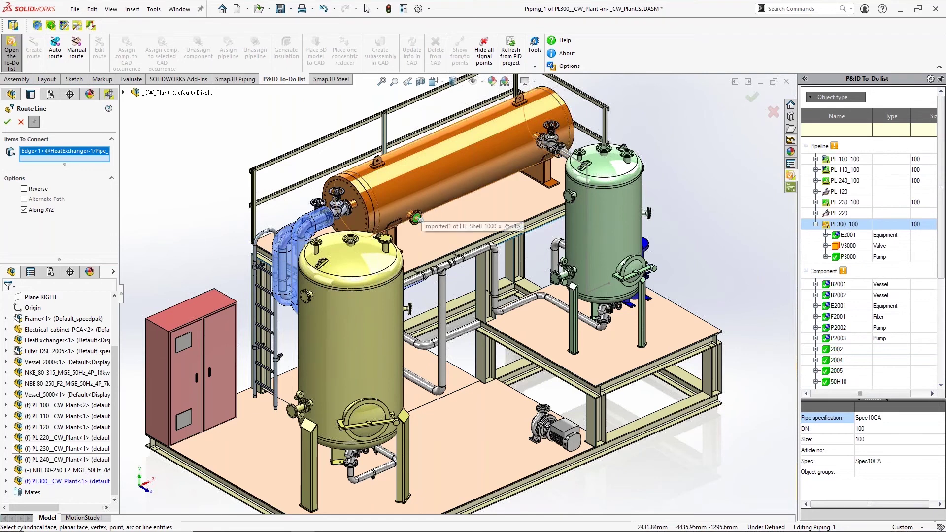
middle_click_drag(416, 217, 478, 340)
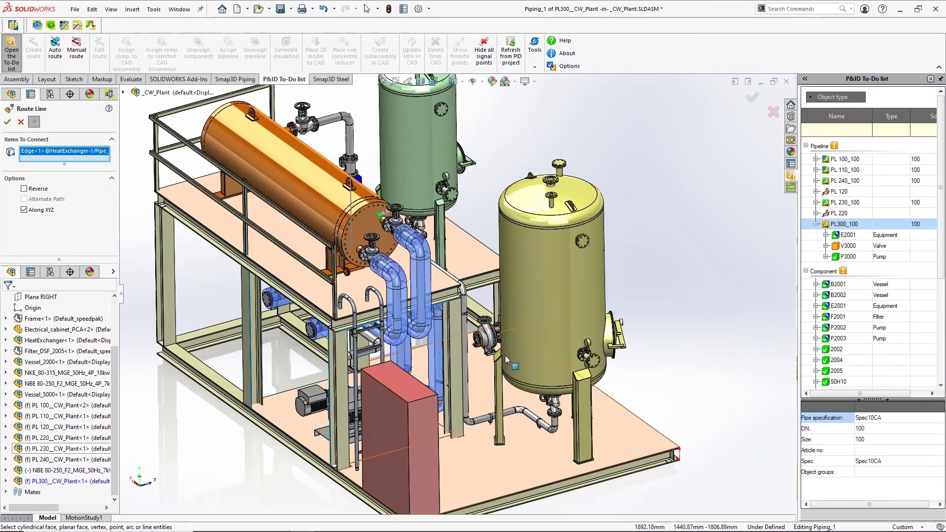
key("g")
left_click(474, 341)
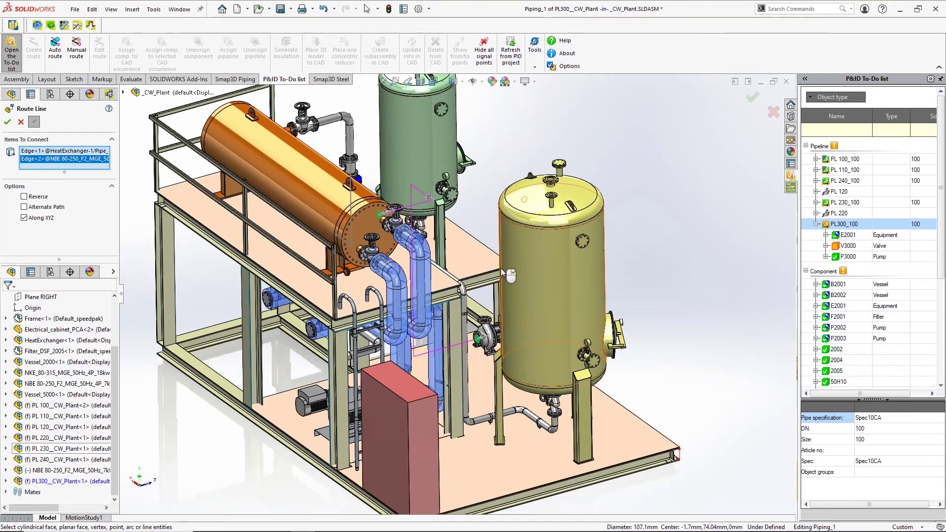
key("Left")
key("Left")
key("Left")
key("Left")
key("Left")
key("Left")
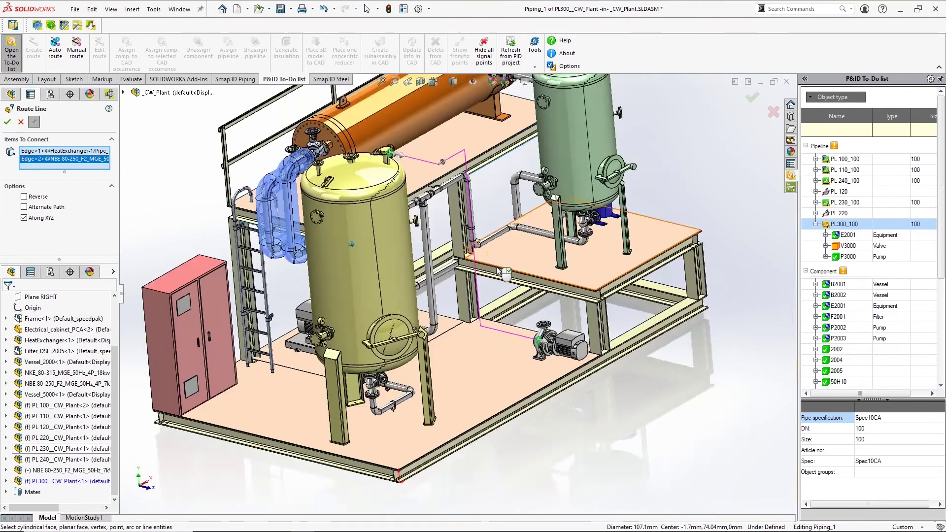
key("Left")
key("Left")
key("Left")
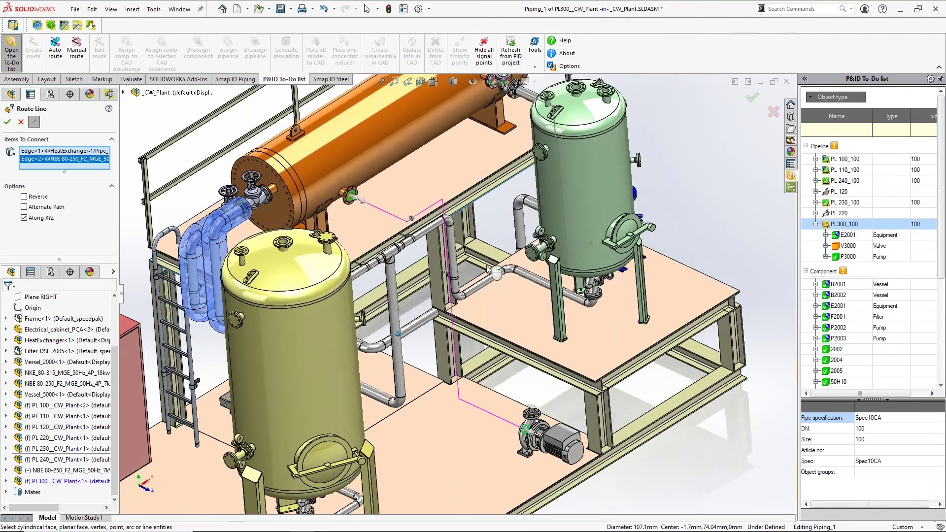
key("Left")
key("Left")
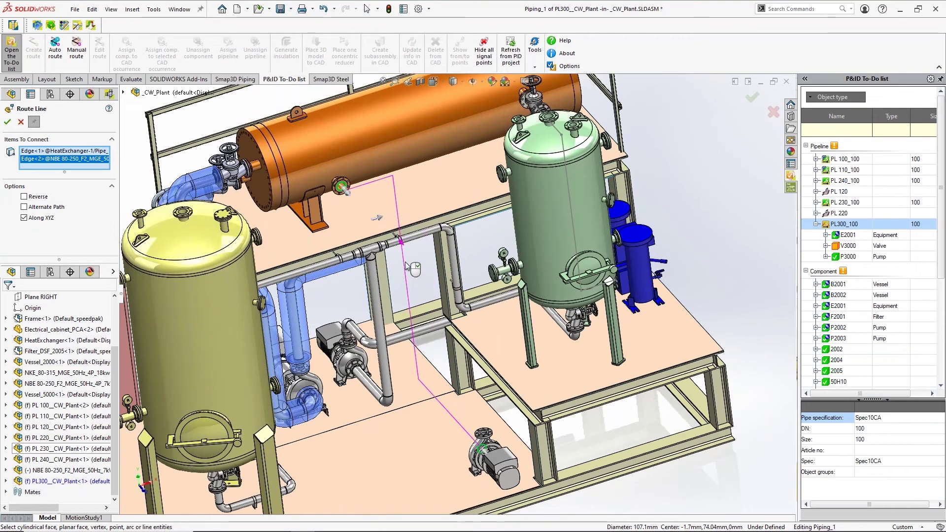
Accept the alternate path, set the vertical line Along Y, and exit the route sketch.
left_click(379, 220)
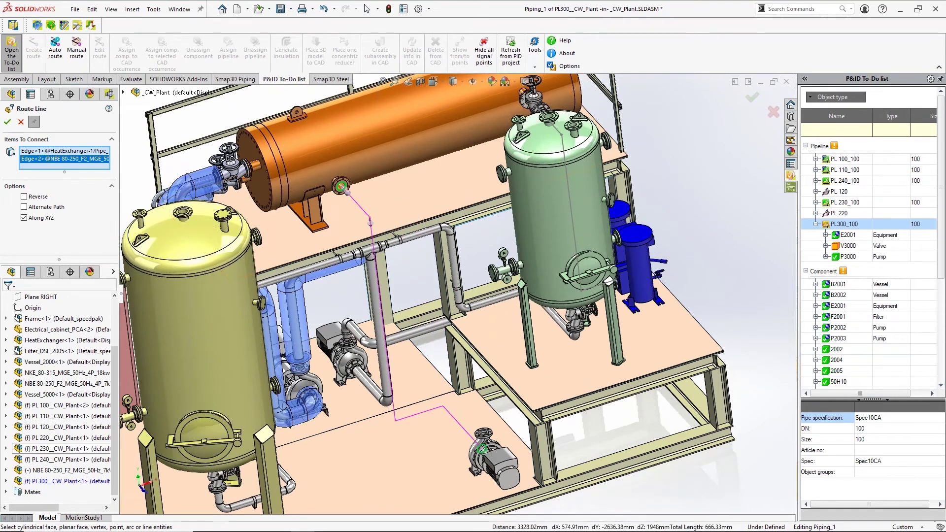
right_click(414, 280)
key("Left")
key("Left")
key("Left")
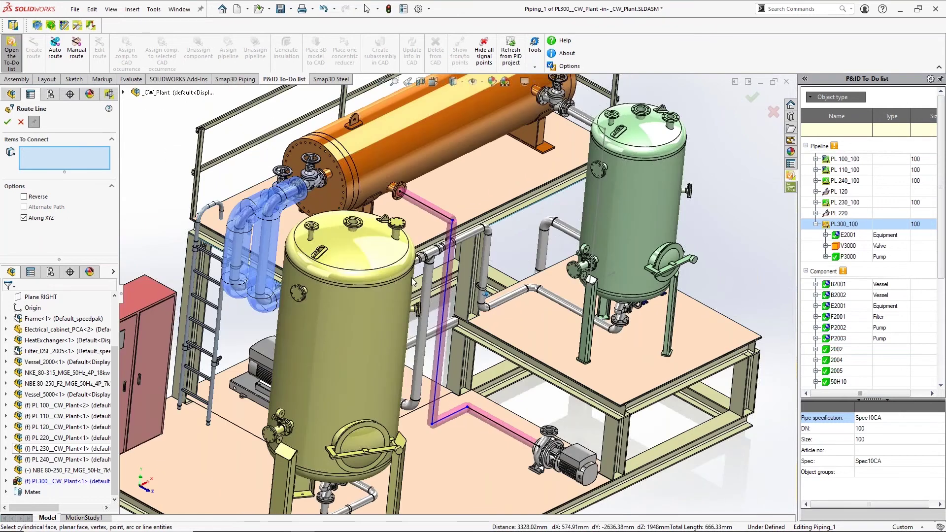
key("Left")
key("Left")
key("Left")
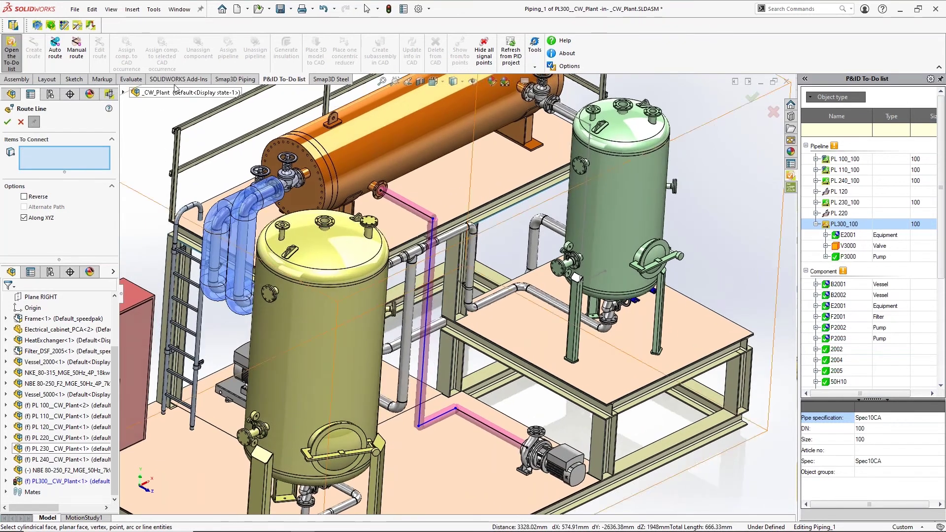
left_click(7, 121)
key("Down")
key("Down")
key("Down")
key("Down")
key("Down")
key("Down")
key("Down")
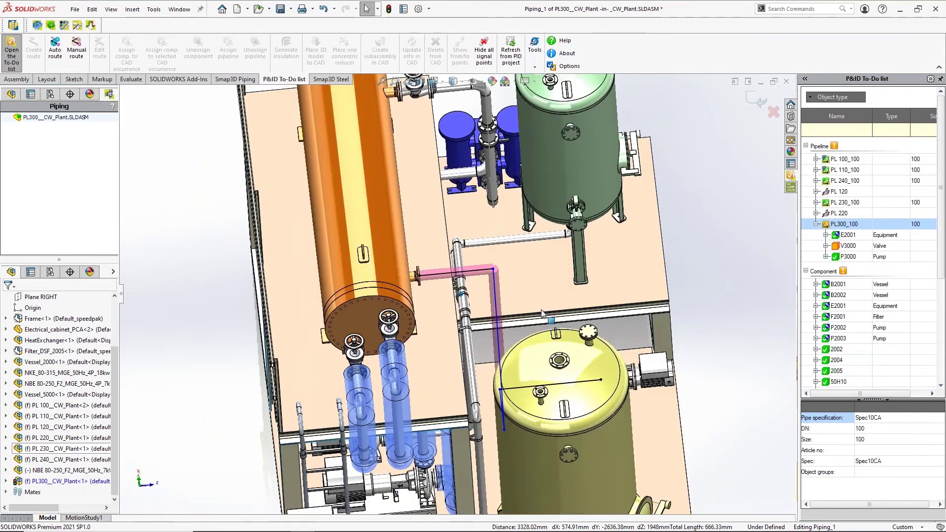
left_click_drag(494, 301, 487, 302)
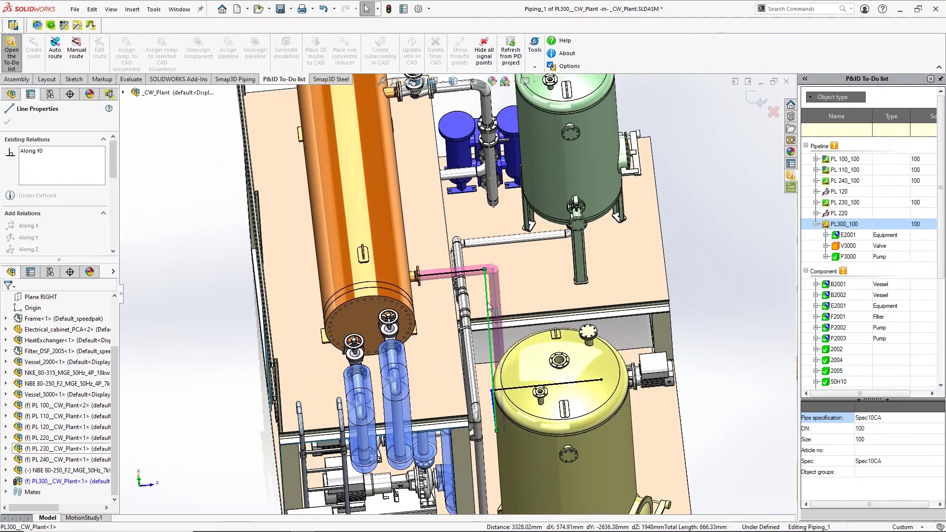
key("Up")
key("Up")
key("Up")
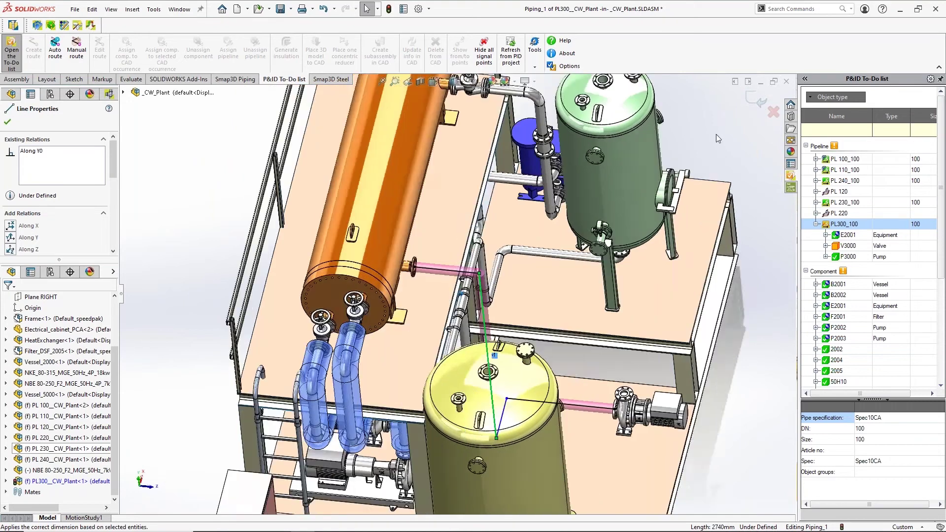
left_click(724, 134)
left_click(758, 100)
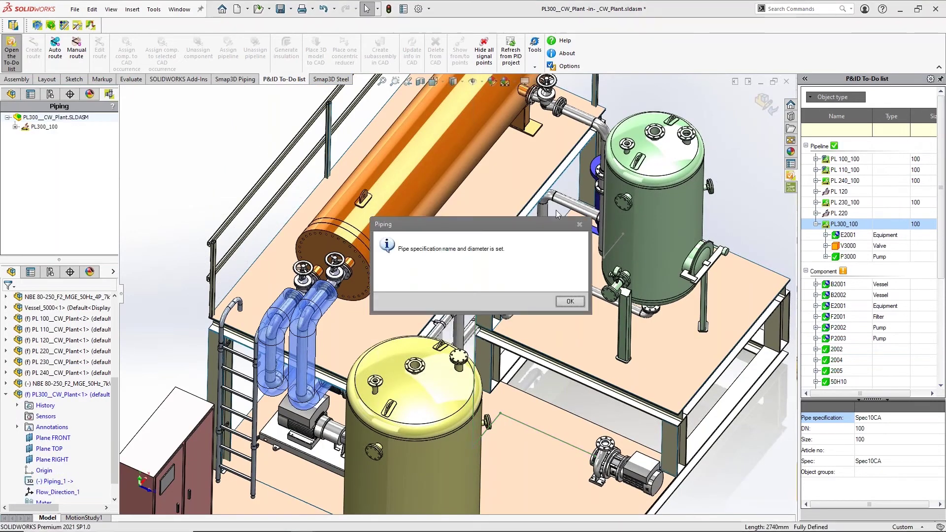
Confirm the pipe specification to generate PL300_100, then orbit and zoom to inspect it.
left_click(570, 302)
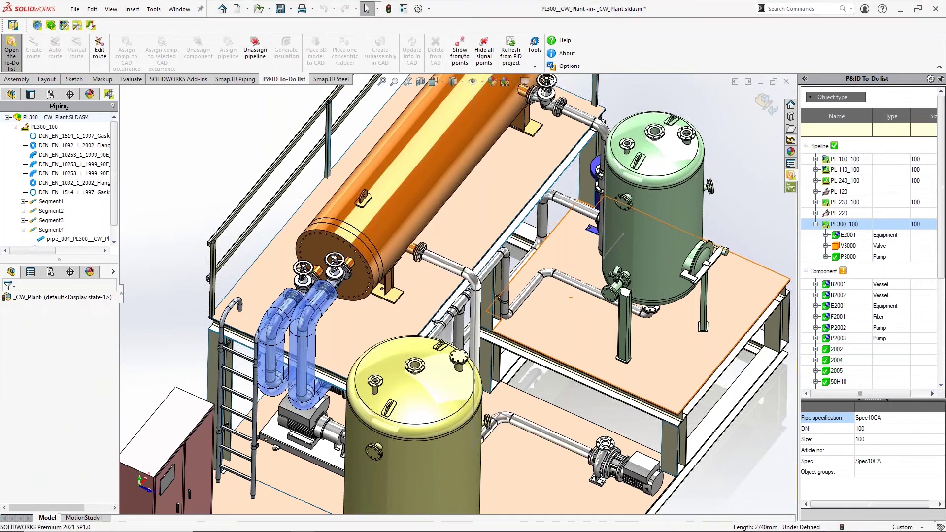
middle_click_drag(321, 324, 502, 310)
scroll(498, 325, "down", 4)
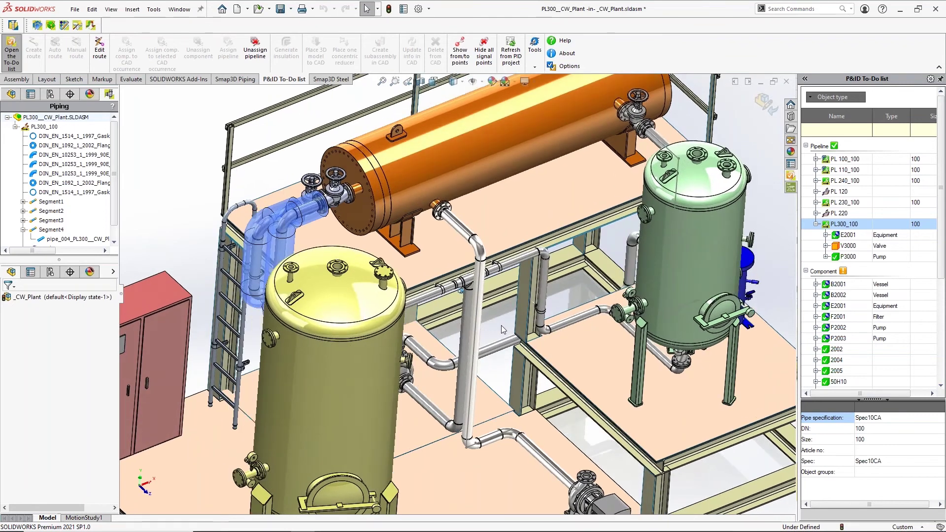
scroll(501, 325, "down", 2)
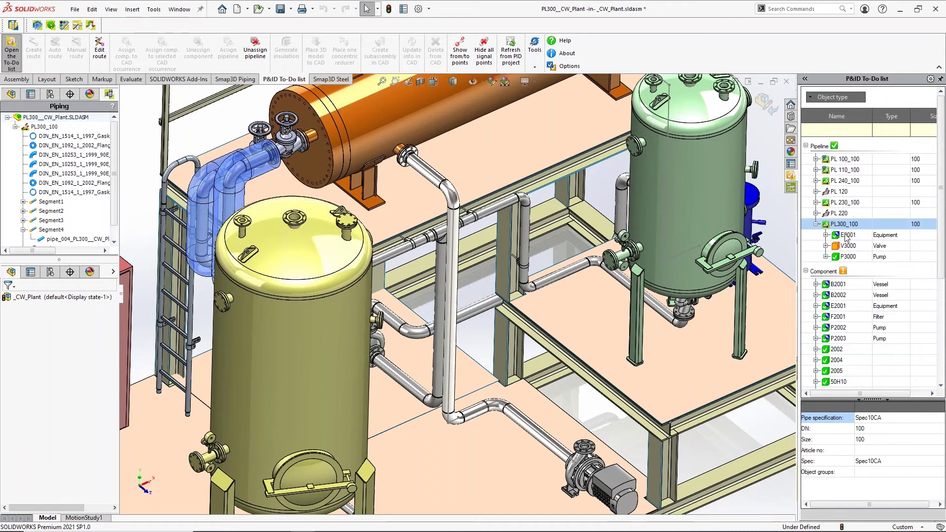
Place the globe valve's 3D model for V3000 onto the vertical PL300_100 pipe.
left_click(844, 246)
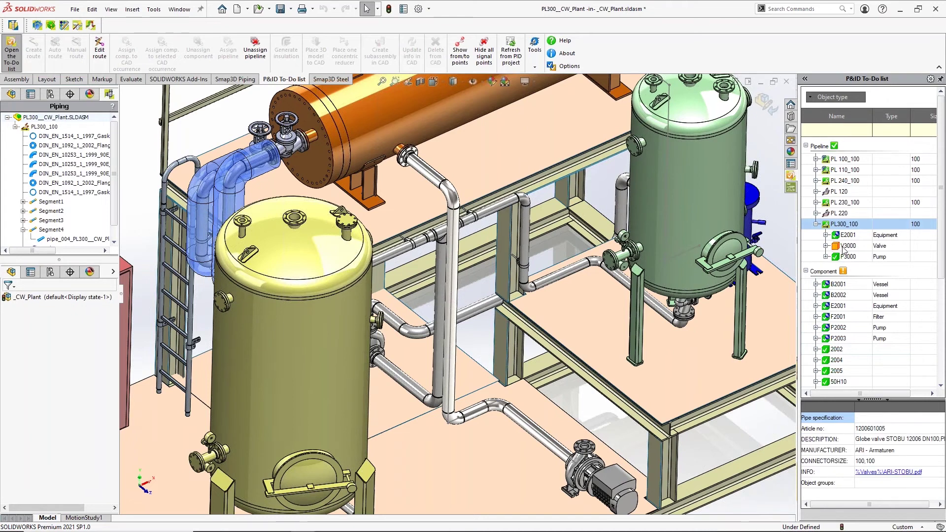
right_click(844, 250)
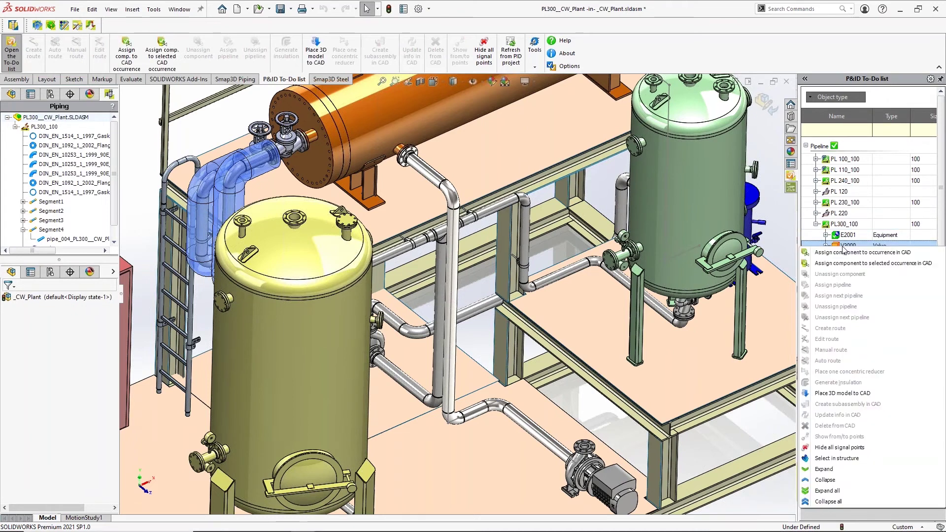
left_click(840, 394)
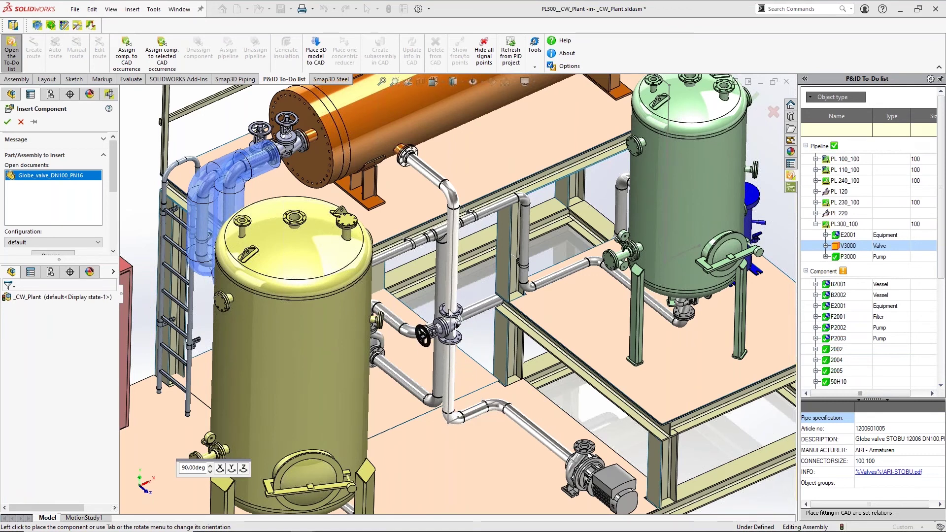
left_click(450, 307)
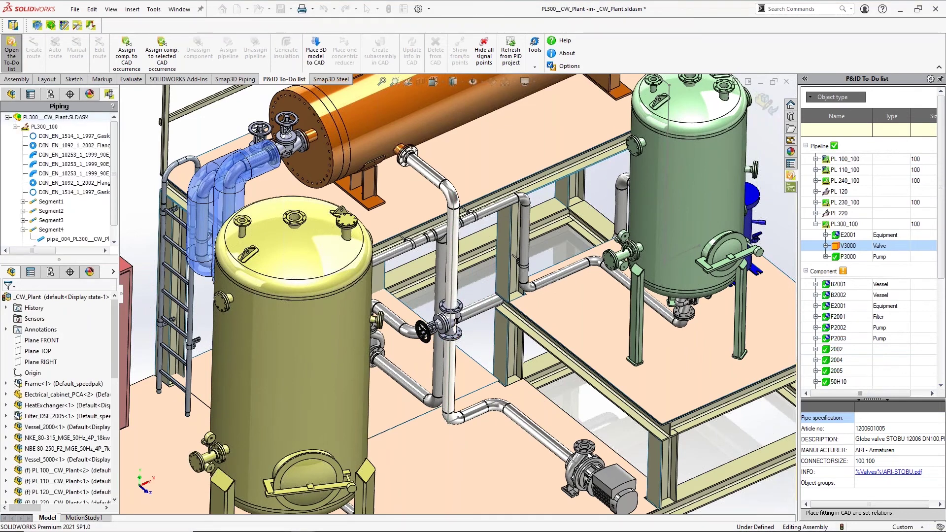
scroll(448, 335, "down", 3)
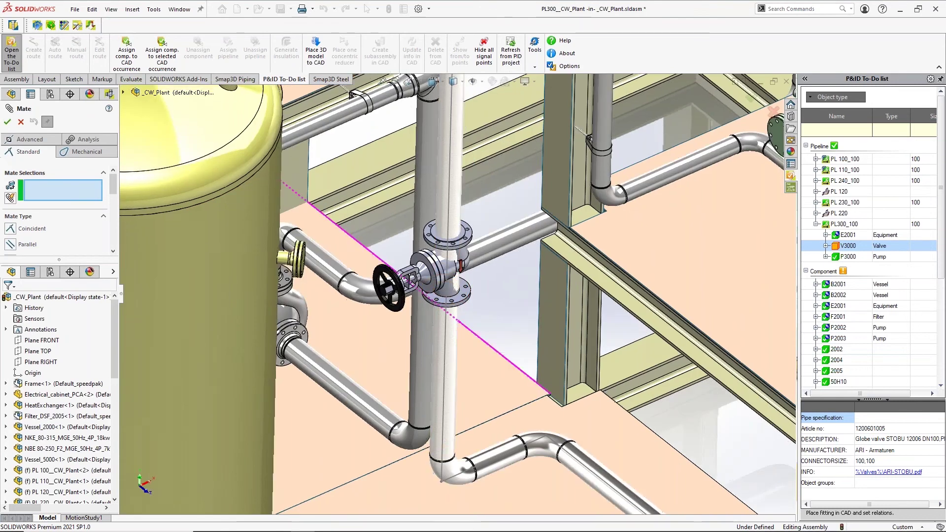
Mate the valve 1500 mm from the pipe, align its edge to the beam, and assign it to V3000.
left_click(483, 462)
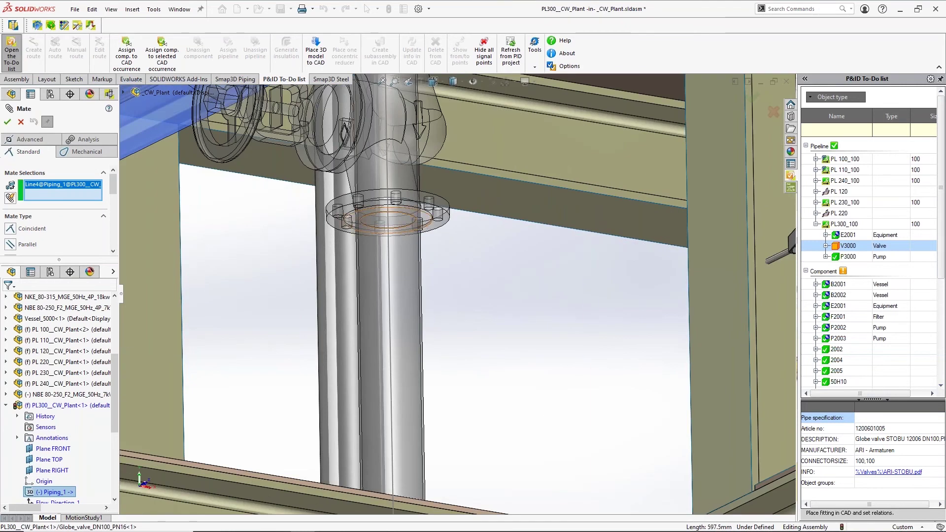
left_click(424, 212)
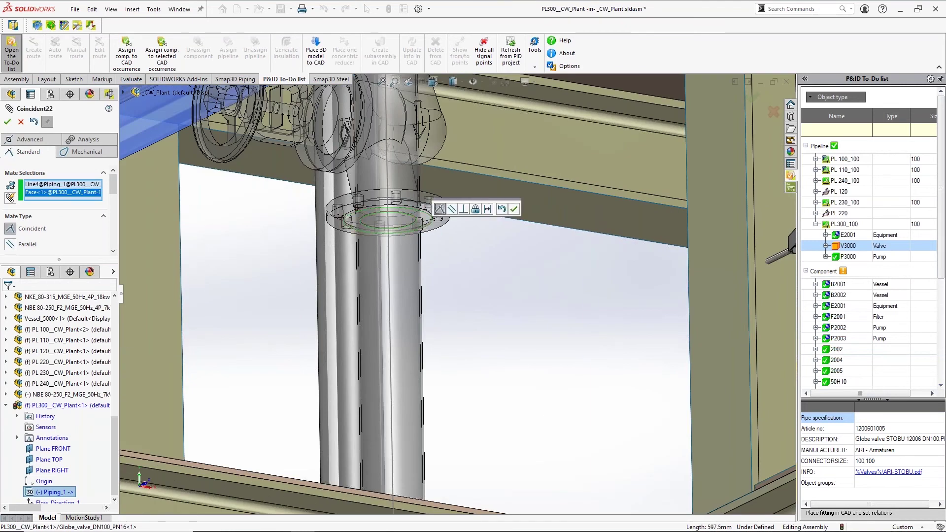
left_click(487, 209)
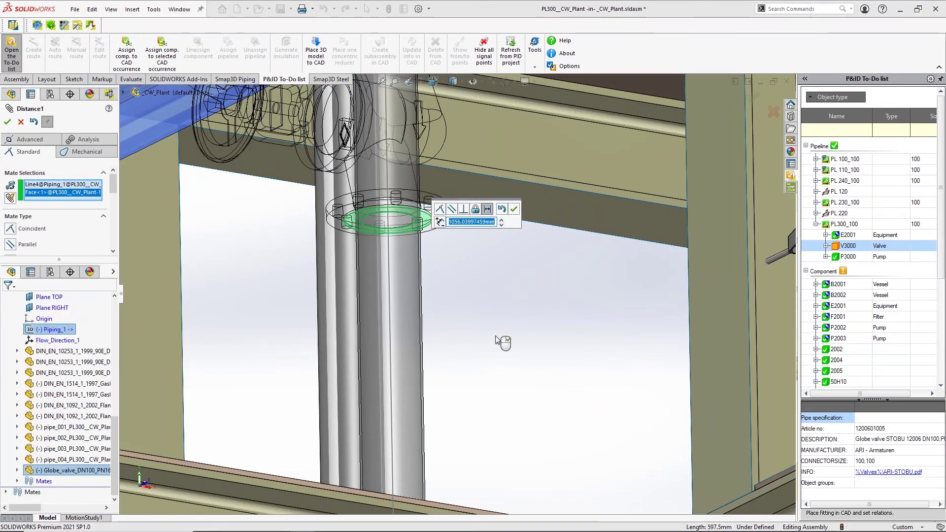
type("1500")
key("Return")
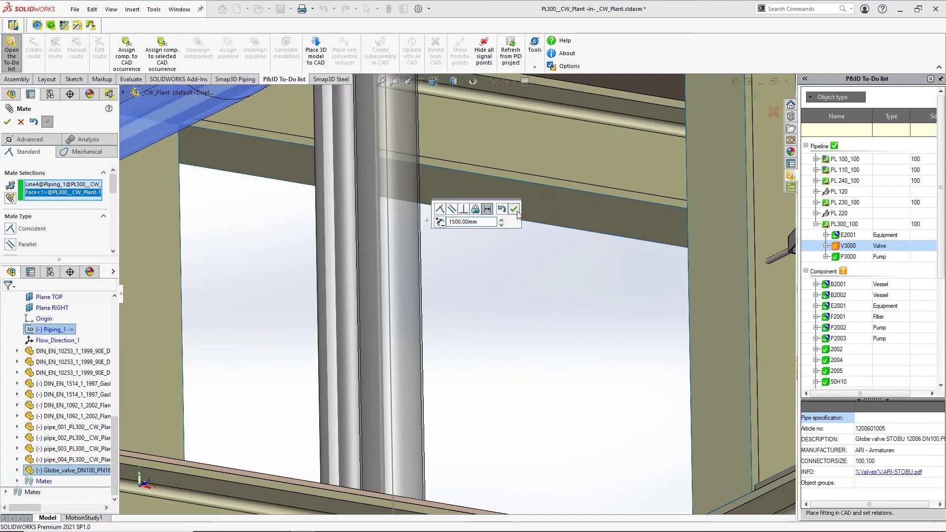
left_click(518, 210)
scroll(502, 289, "up", 6)
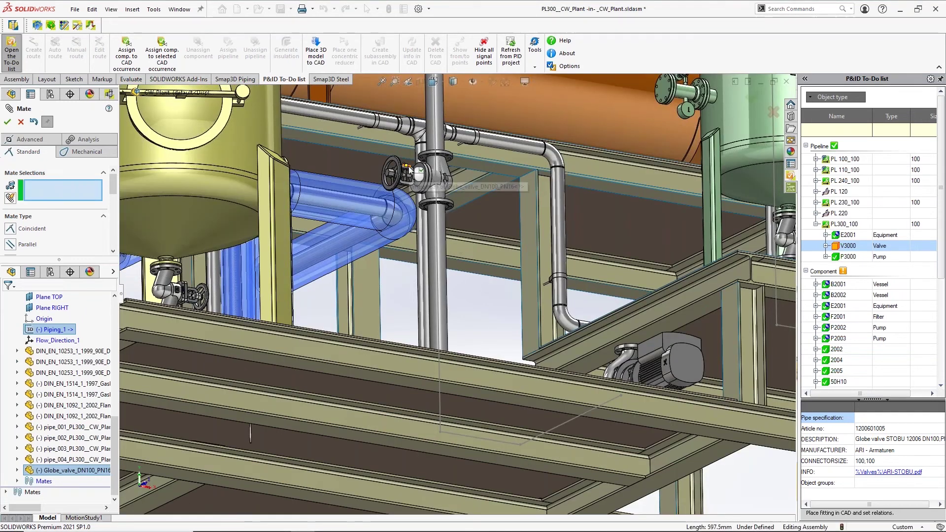
left_click(407, 168)
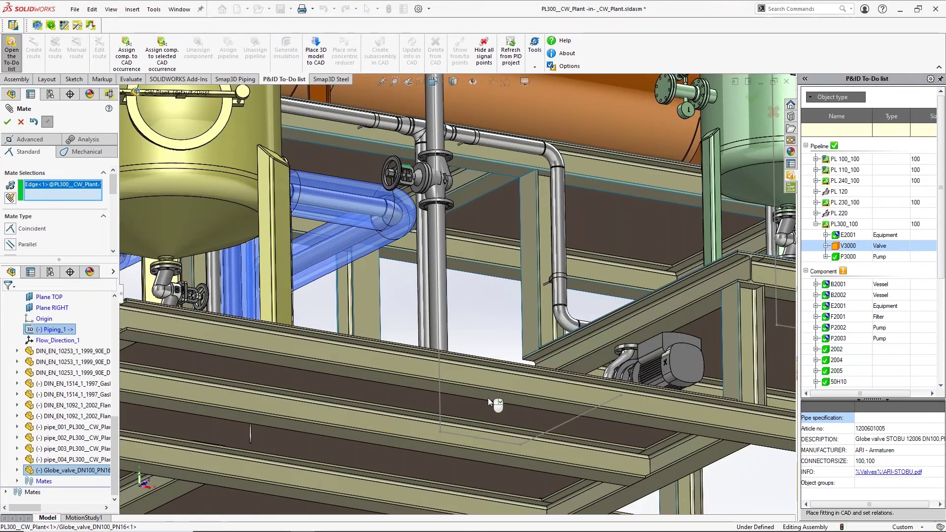
left_click(554, 428)
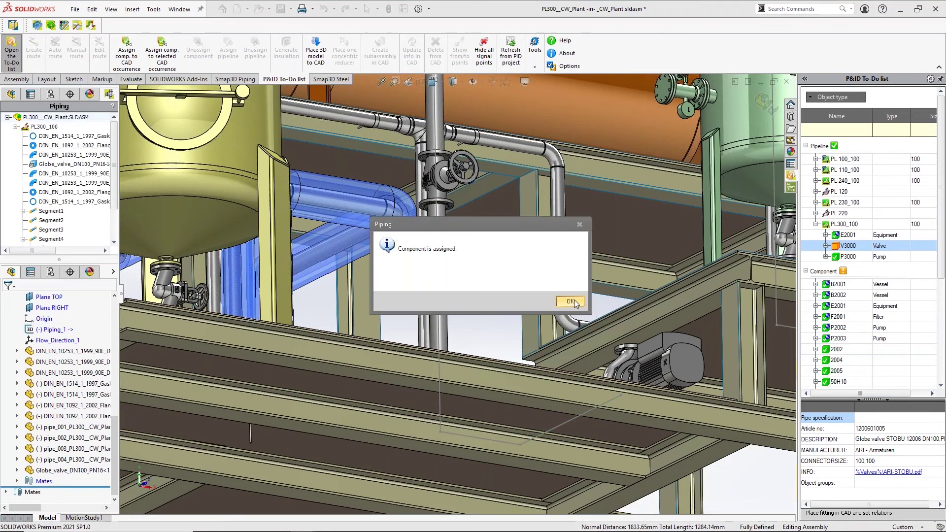
left_click(574, 300)
Recalculate pipeline PL300_100 and zoom and orbit around the flanged globe valve.
right_click(40, 127)
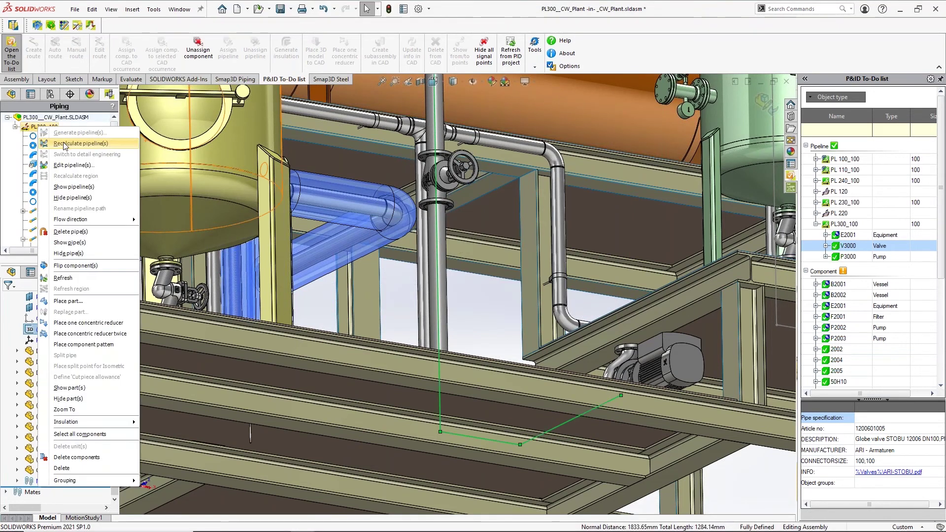
left_click(64, 143)
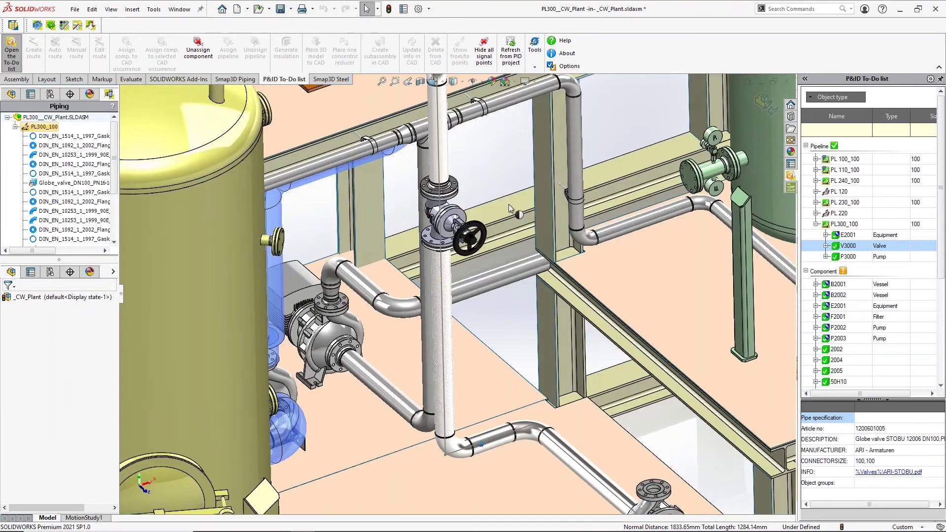
scroll(493, 243, "down", 4)
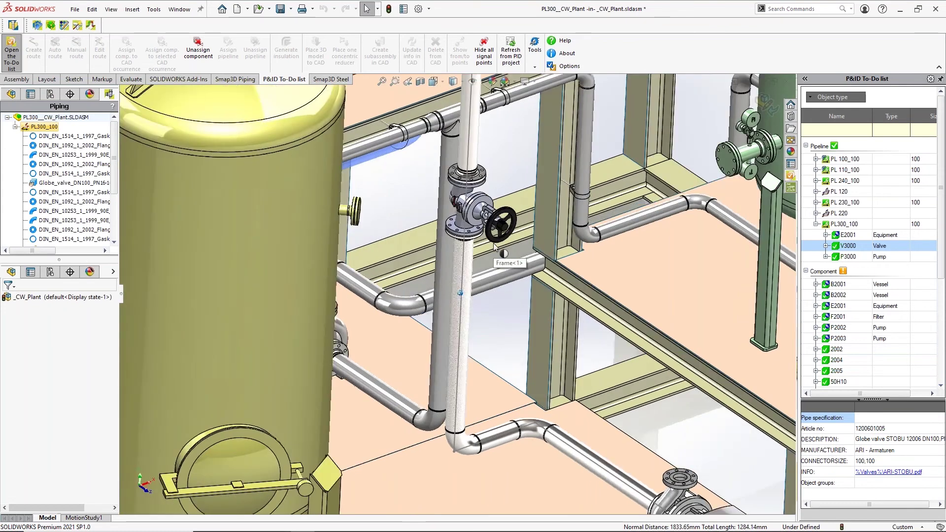
scroll(492, 244, "down", 6)
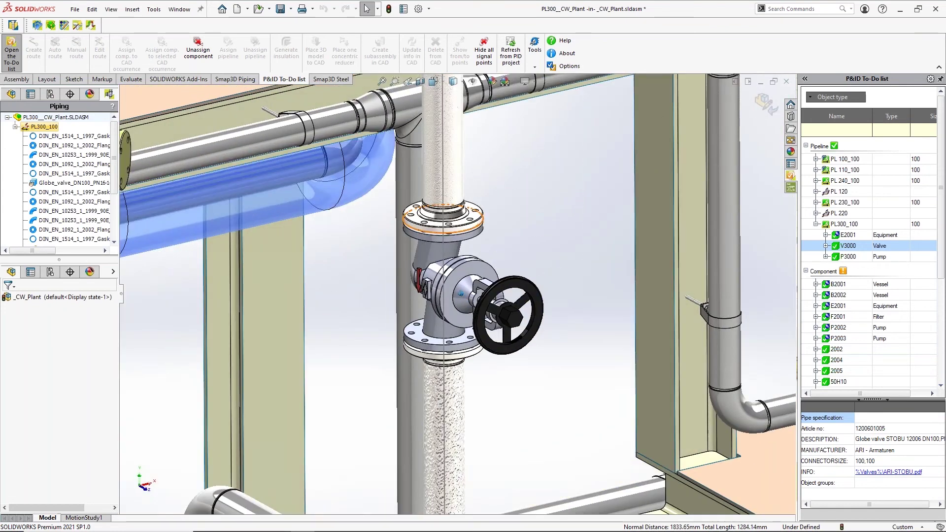
middle_click_drag(478, 224, 462, 425)
scroll(506, 187, "up", 8)
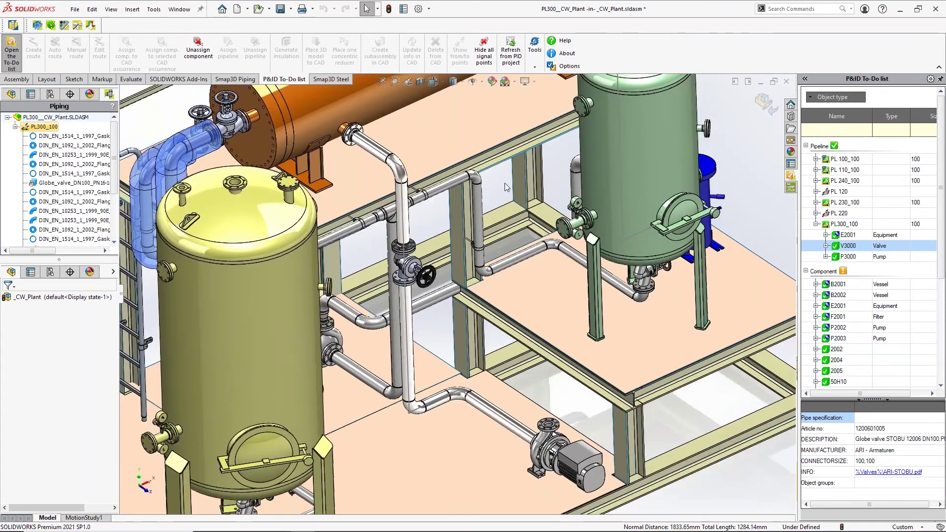
middle_click_drag(492, 211, 474, 241)
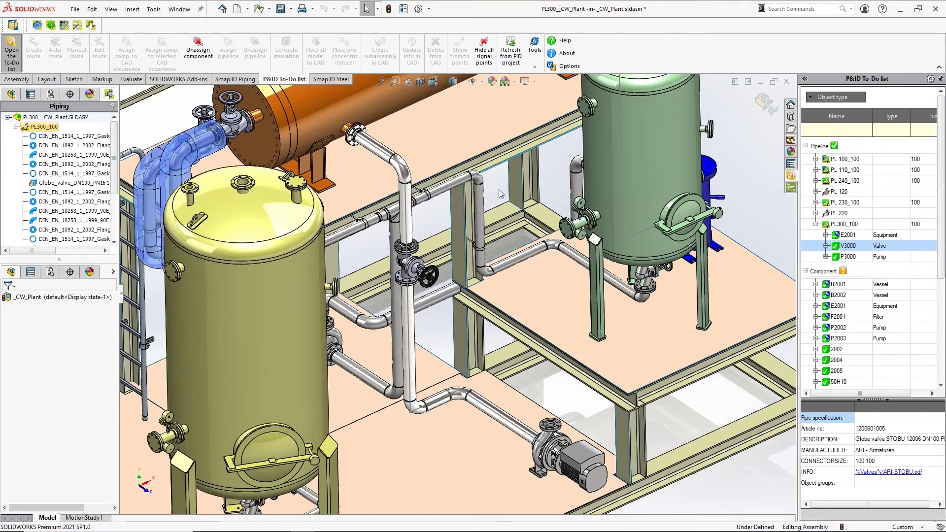
Switch to isometric view, select _CW_Plant, then highlight pipeline PL300_100.
left_click(37, 24)
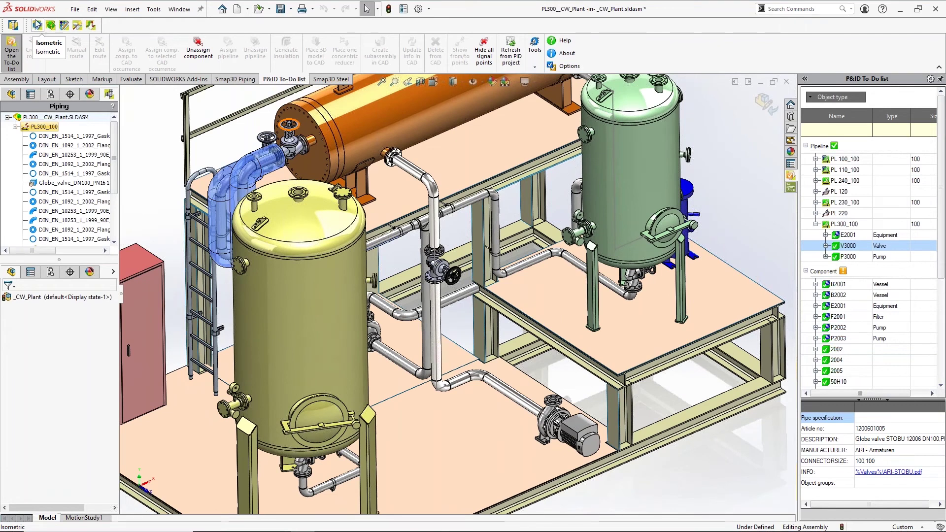
left_click(29, 297)
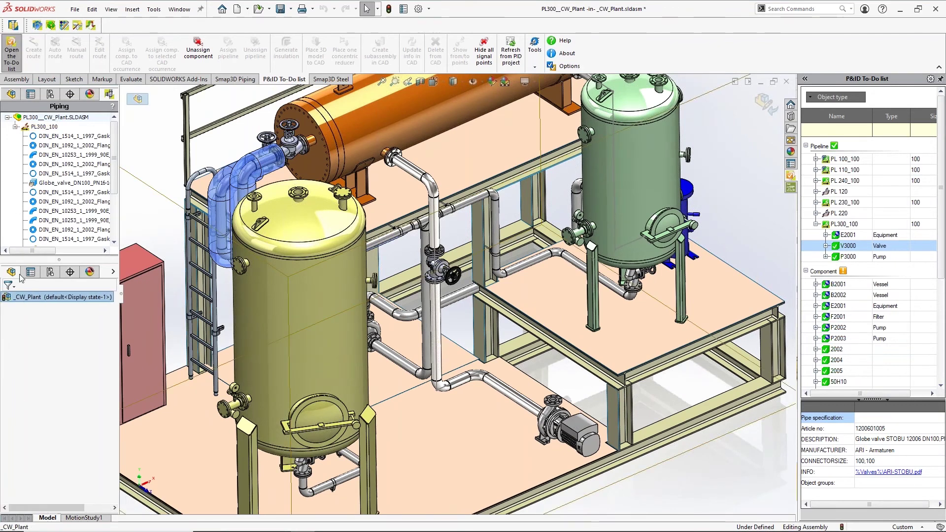
left_click(42, 127)
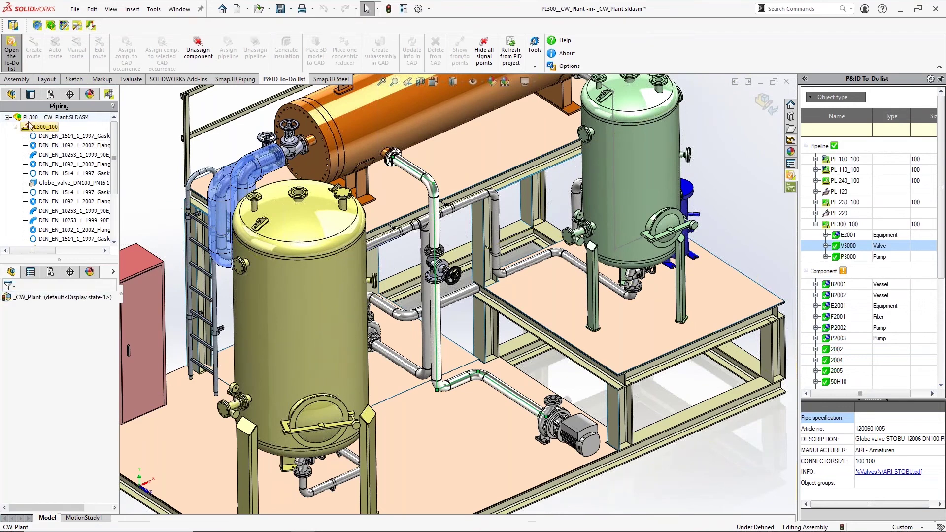
Generate the PL300_100 isometric as PL300_100.DWG, using the CAD assembly as data source.
left_click(38, 26)
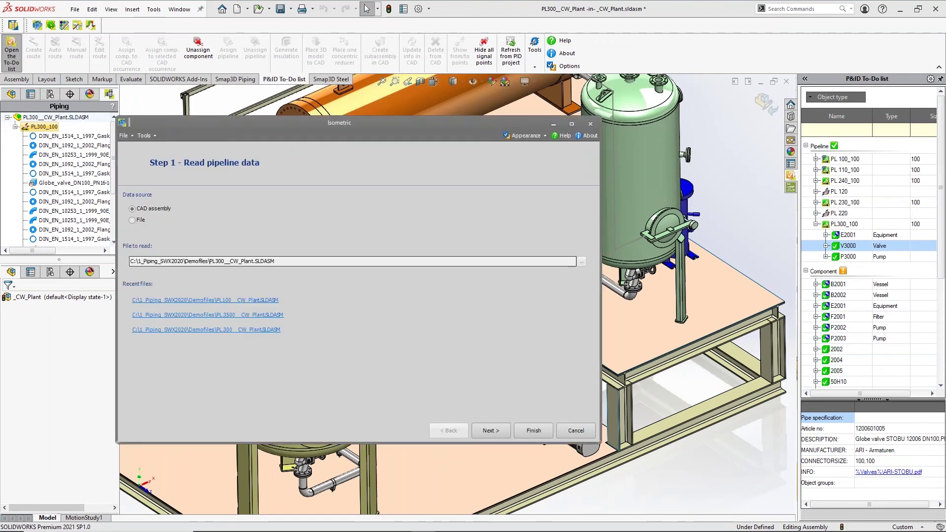
left_click_drag(197, 121, 222, 91)
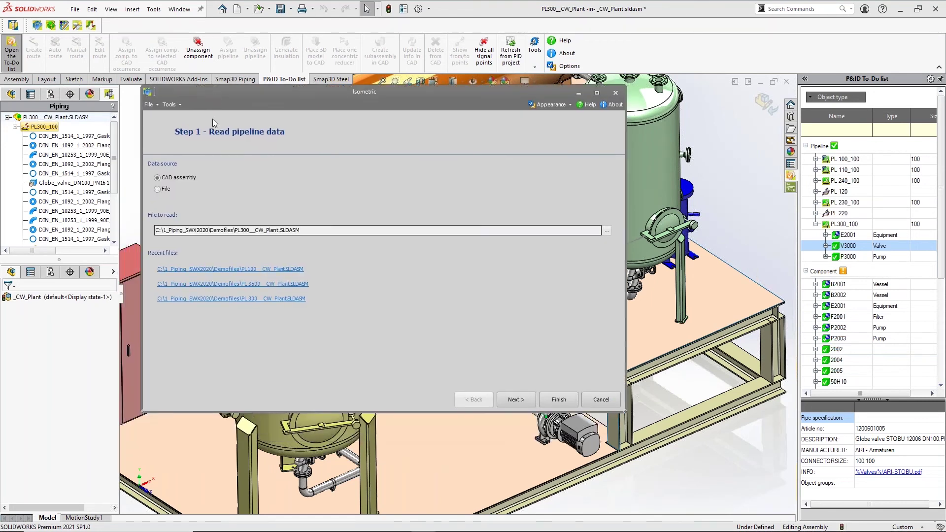
left_click(557, 398)
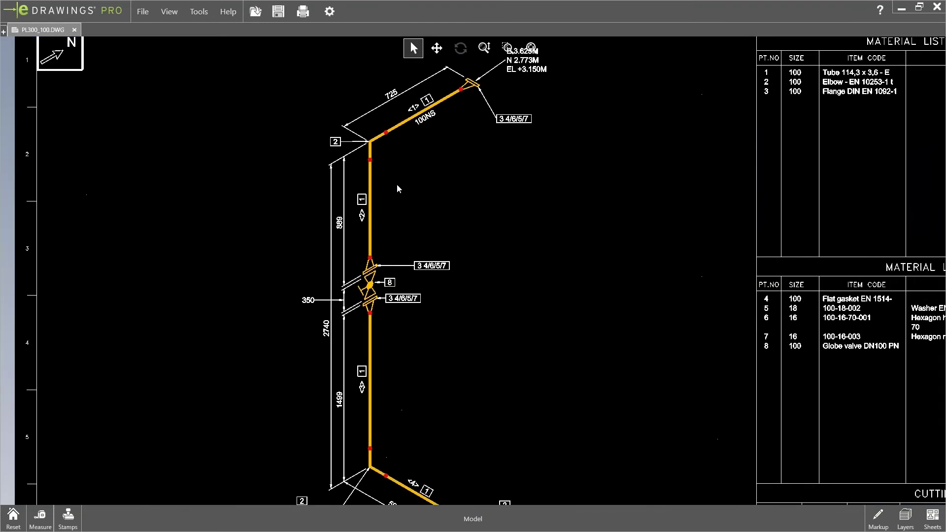
middle_click_drag(456, 180, 427, 244)
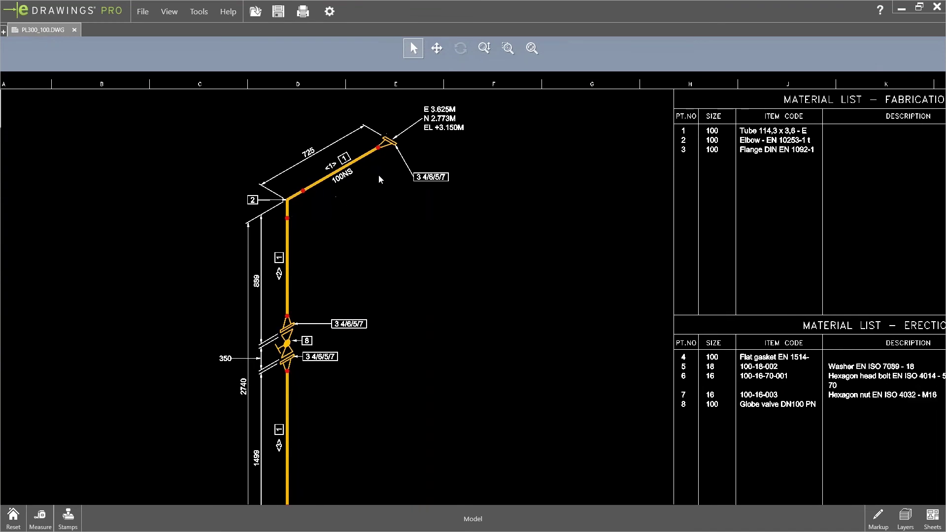
scroll(406, 158, "up", 1)
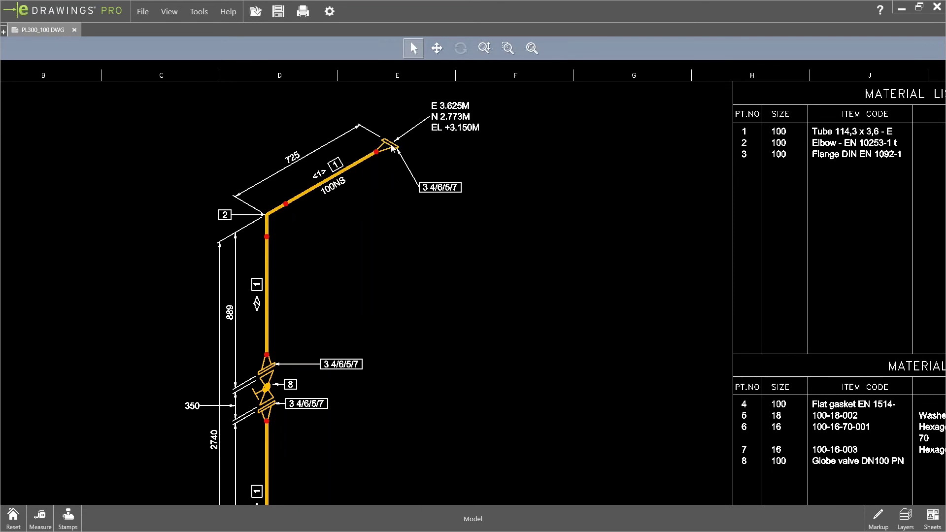
middle_click_drag(354, 313, 352, 91)
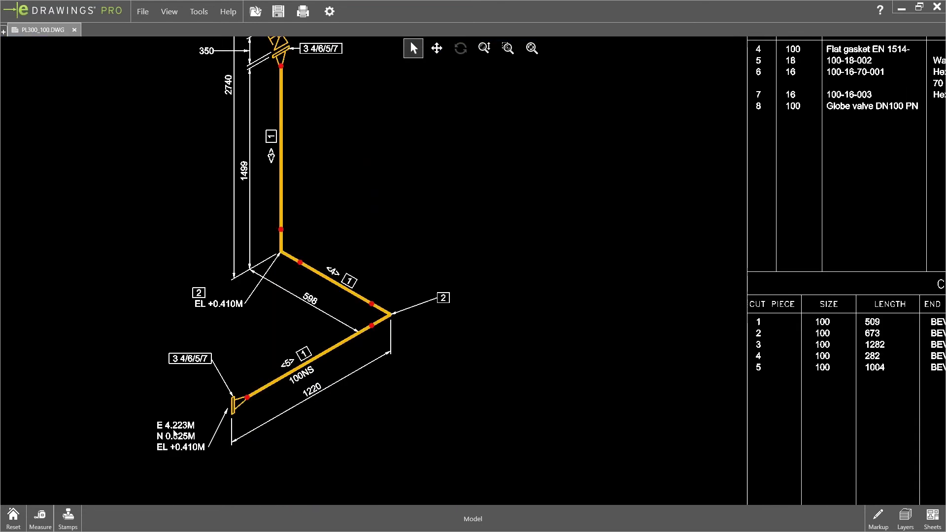
middle_click_drag(393, 252, 421, 311)
middle_click_drag(423, 249, 424, 312)
mouse_move(427, 267)
middle_mouse_down()
mouse_move(429, 284)
mouse_move(424, 238)
middle_mouse_up()
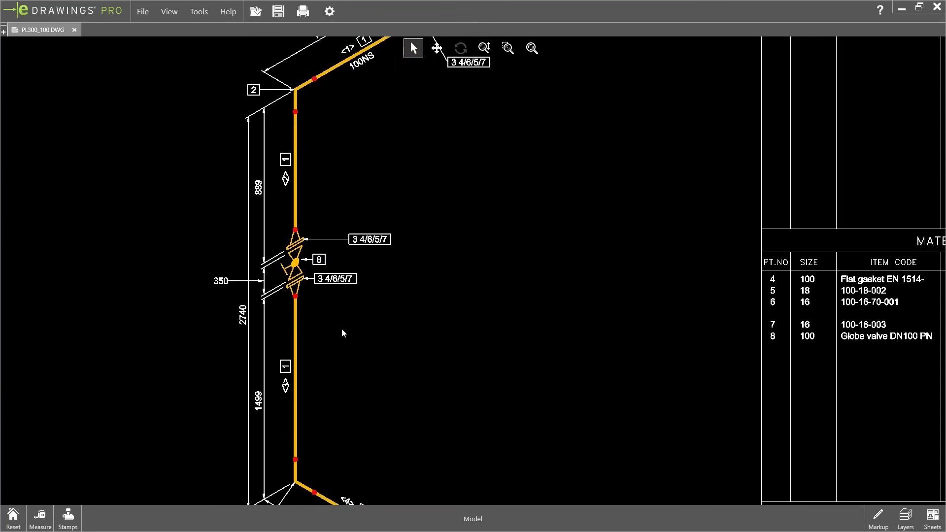
mouse_move(744, 105)
middle_mouse_down()
mouse_move(542, 218)
mouse_move(361, 238)
middle_mouse_up()
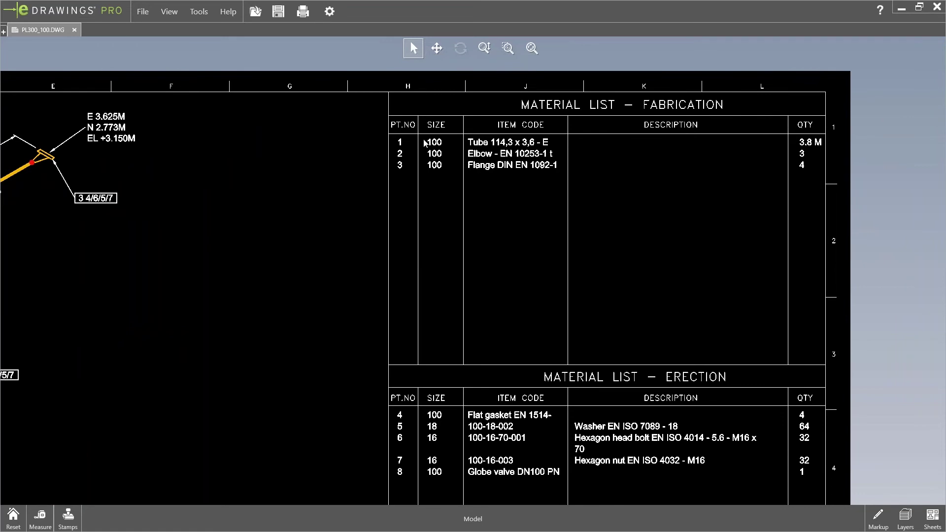
middle_click_drag(514, 327, 486, 247)
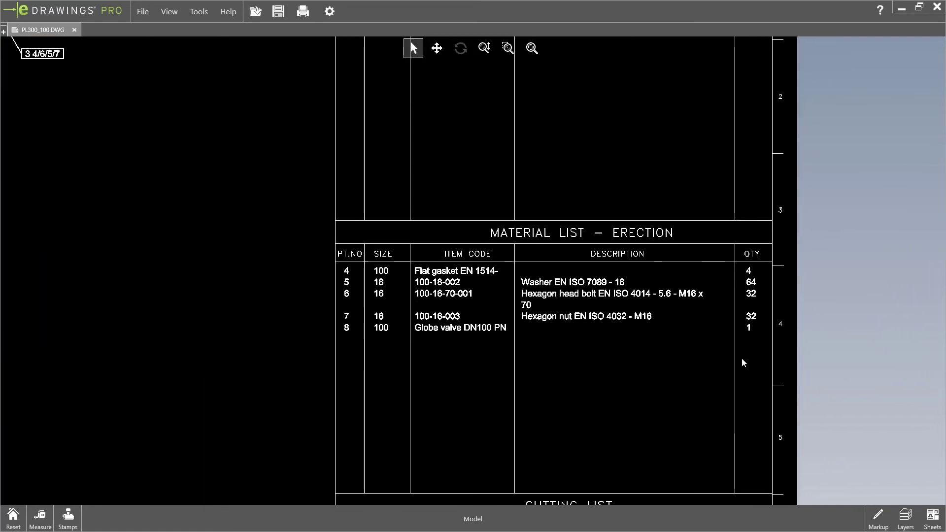
scroll(667, 343, "up", 1)
scroll(666, 343, "up", 1)
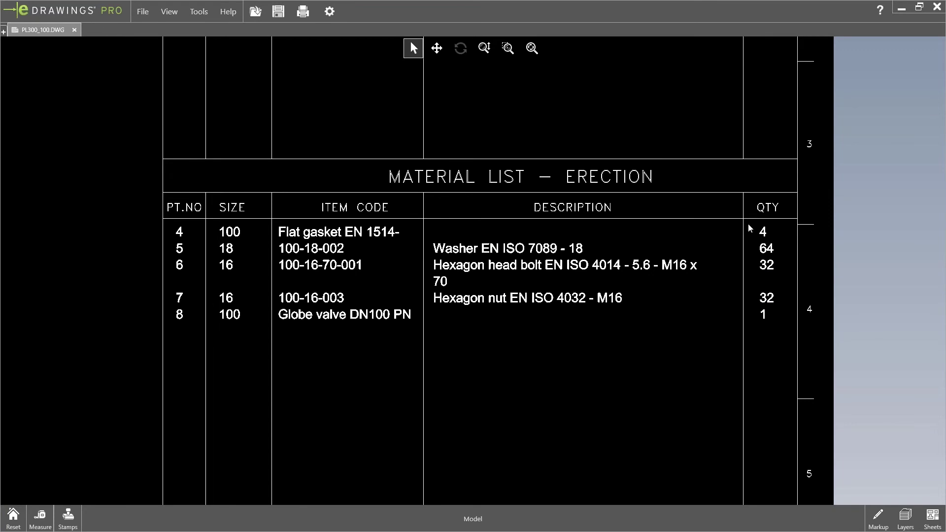
mouse_move(602, 310)
middle_mouse_down()
mouse_move(616, 270)
mouse_move(701, 245)
mouse_move(660, 233)
mouse_move(698, 262)
mouse_move(412, 298)
mouse_move(435, 169)
mouse_move(435, 249)
middle_mouse_up()
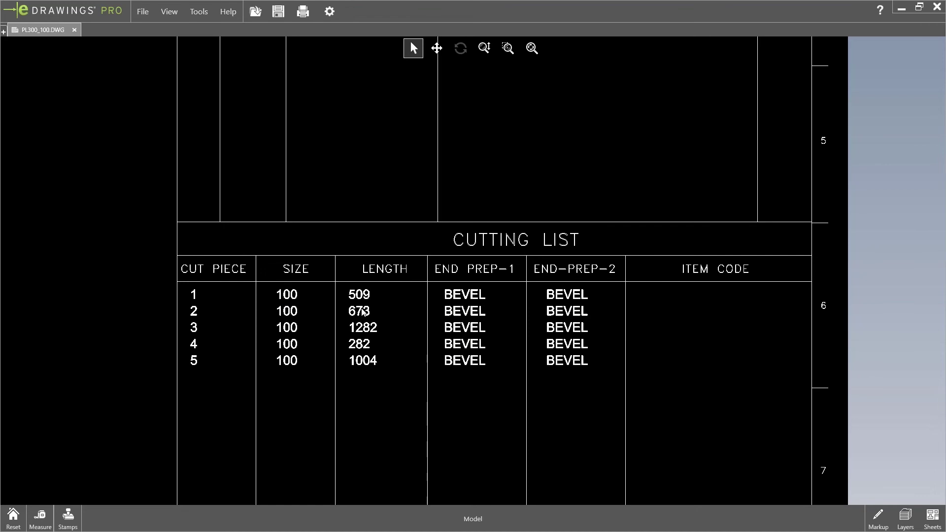
scroll(437, 302, "up", 1)
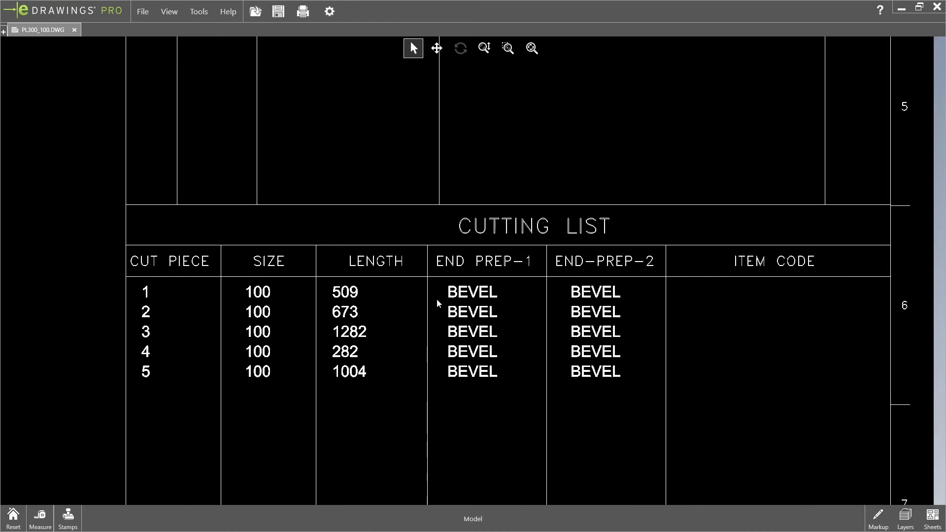
scroll(437, 302, "down", 3)
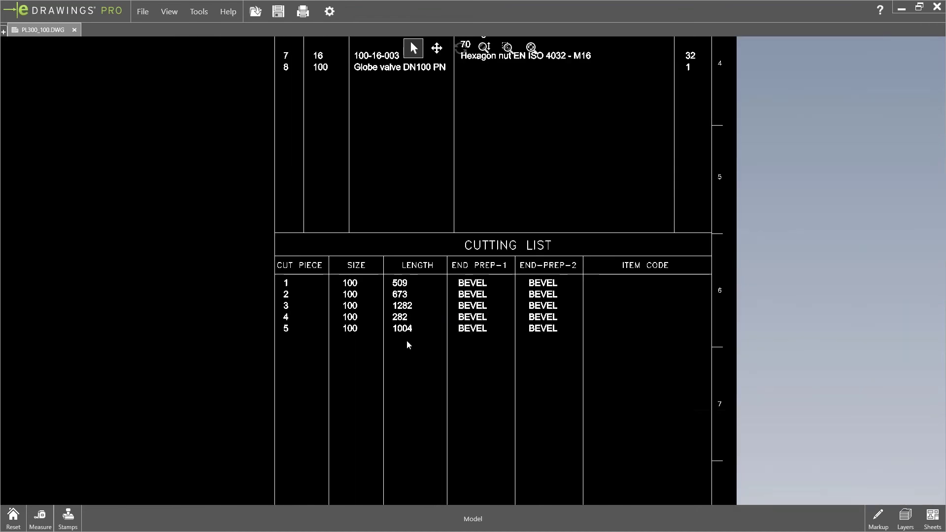
middle_click_drag(412, 349, 522, 189)
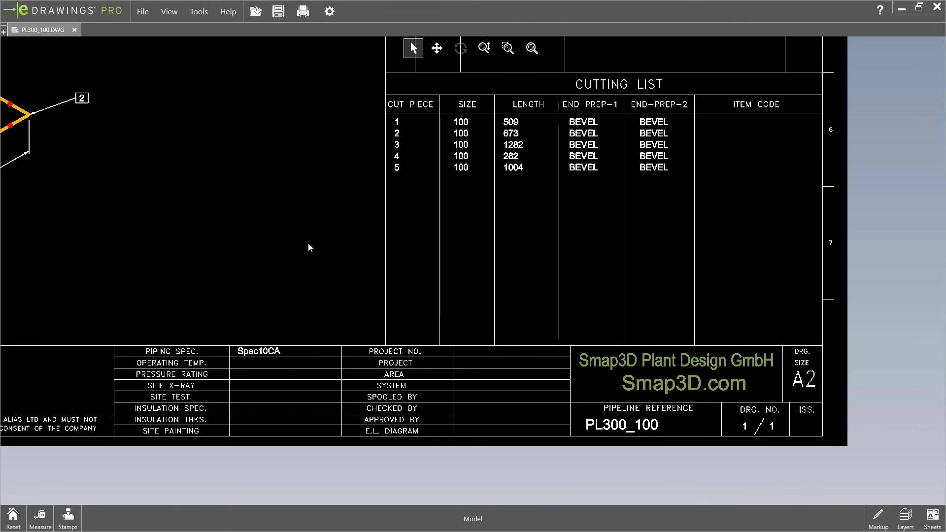
scroll(459, 291, "down", 3)
scroll(459, 293, "down", 5)
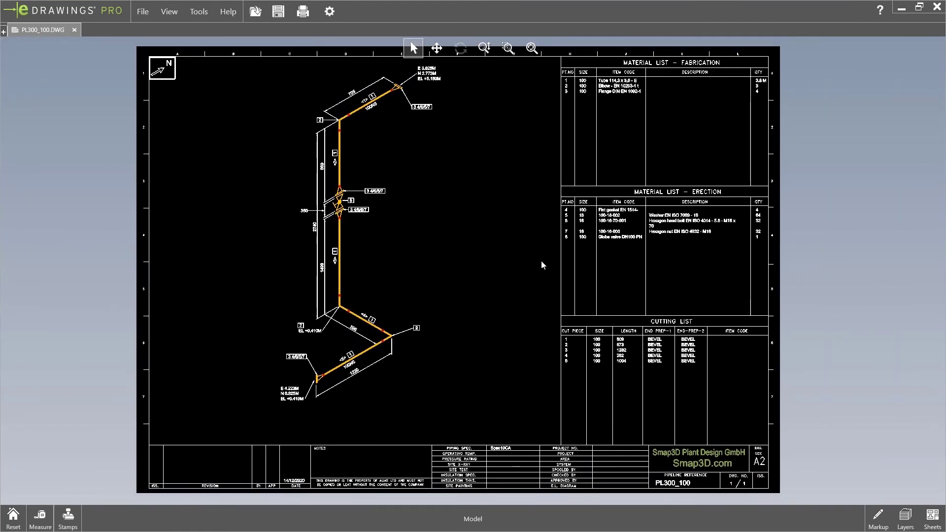
Close eDrawings and convert the PL300_100 isometric into a SOLIDWORKS drawing with Convert to CAD.
left_click(938, 7)
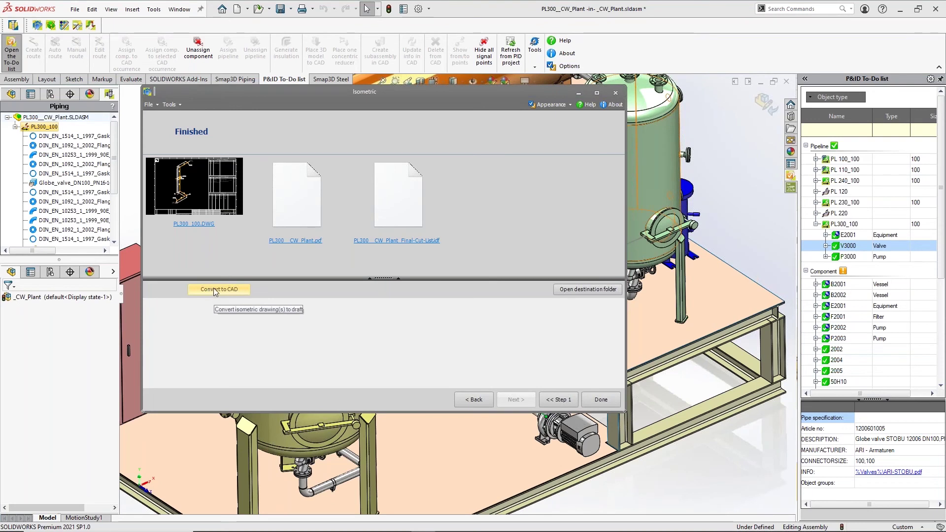
left_click(212, 292)
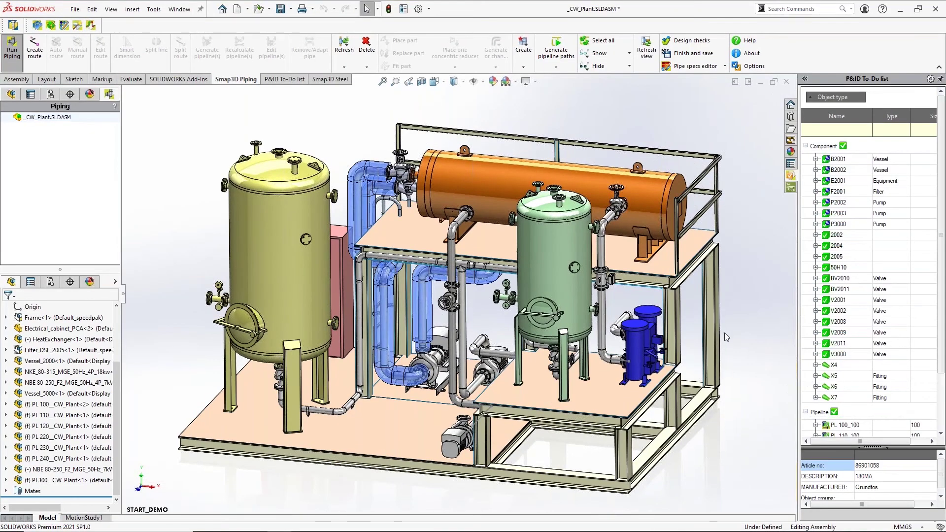
Open the Frame<1> subassembly in its own window and expand its Default configuration.
middle_click_drag(722, 317, 313, 82)
left_click(329, 81)
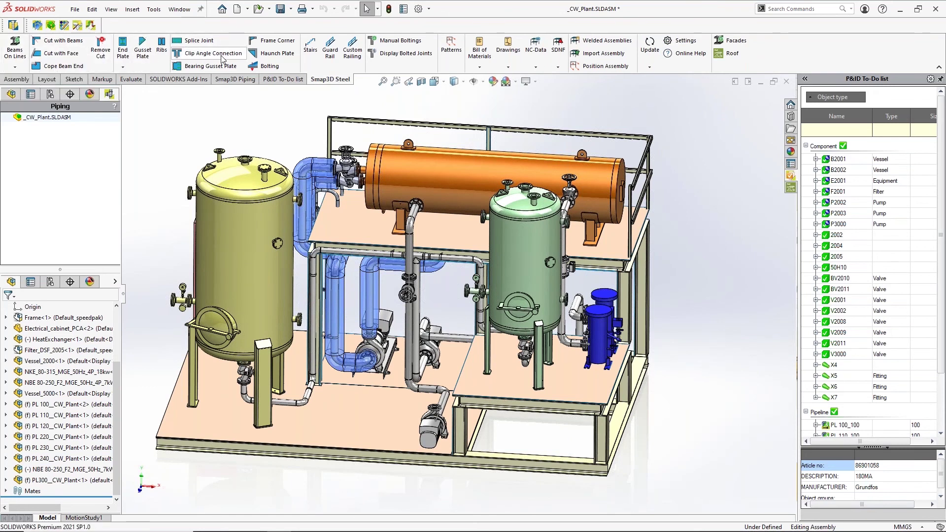
left_click(45, 323)
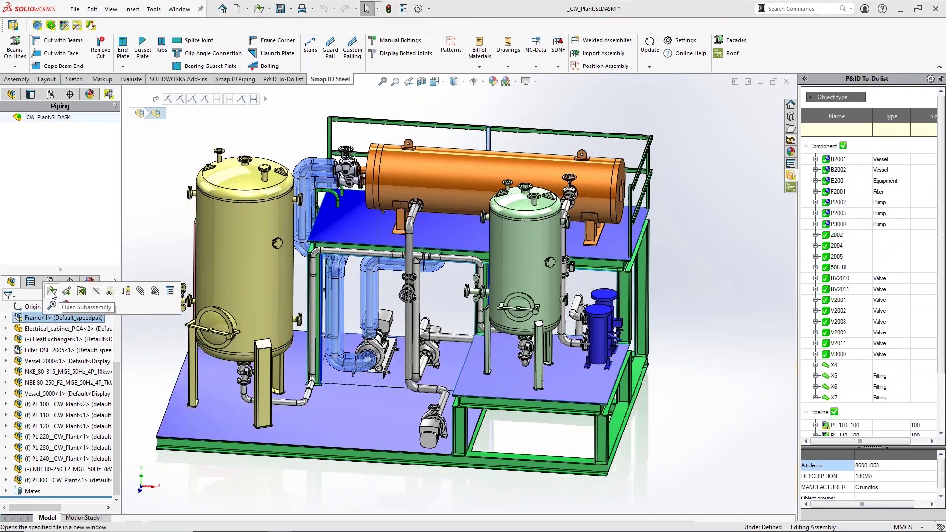
left_click(149, 271)
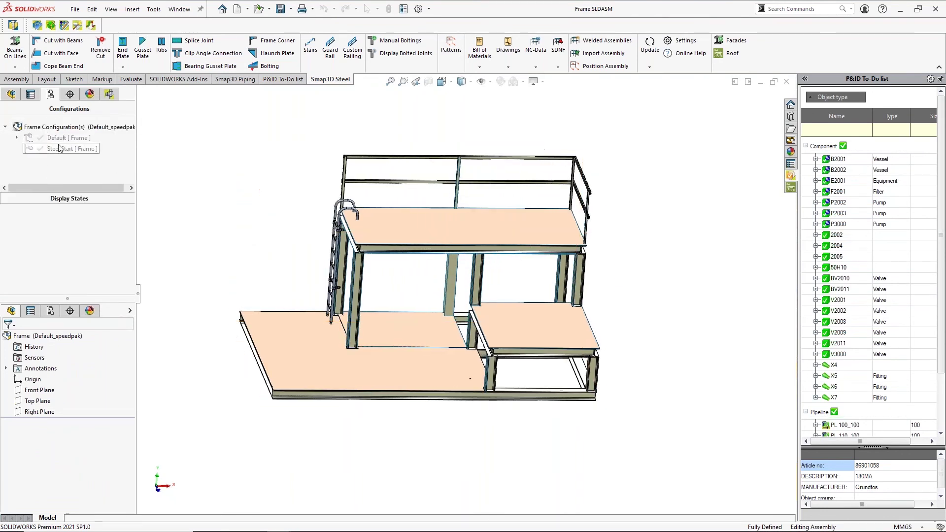
left_click(17, 138)
Activate the Steel Start configuration and place a Beams On Points beam between the two upper-right sketch points.
double_click(72, 160)
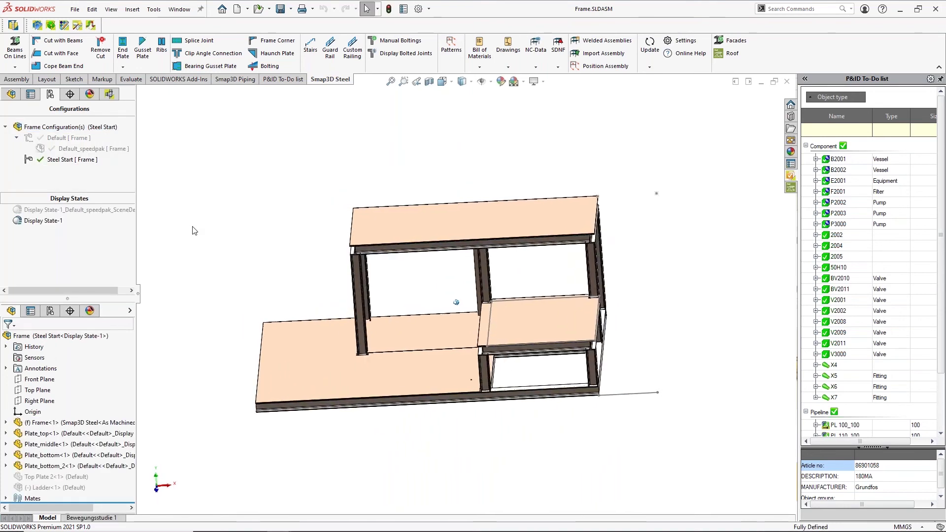
mouse_move(194, 231)
middle_mouse_down()
mouse_move(566, 178)
mouse_move(315, 197)
middle_mouse_up()
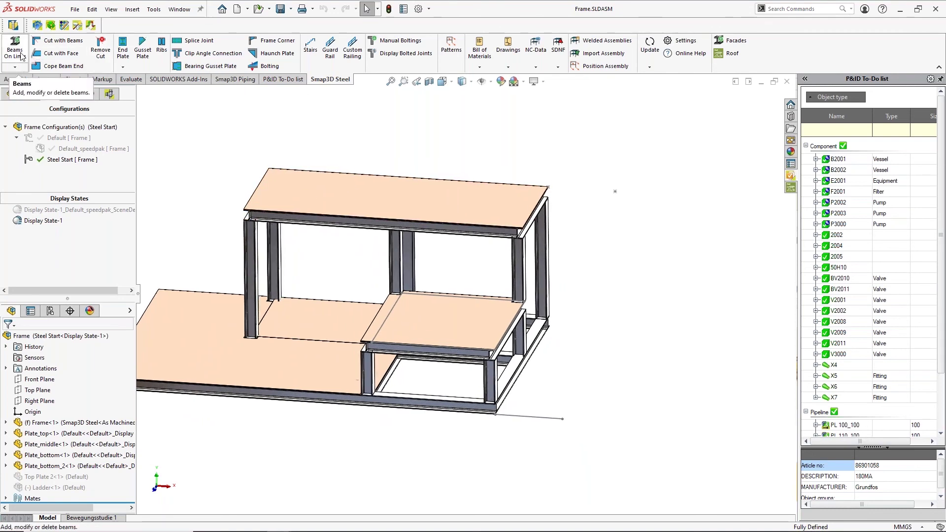
left_click(19, 68)
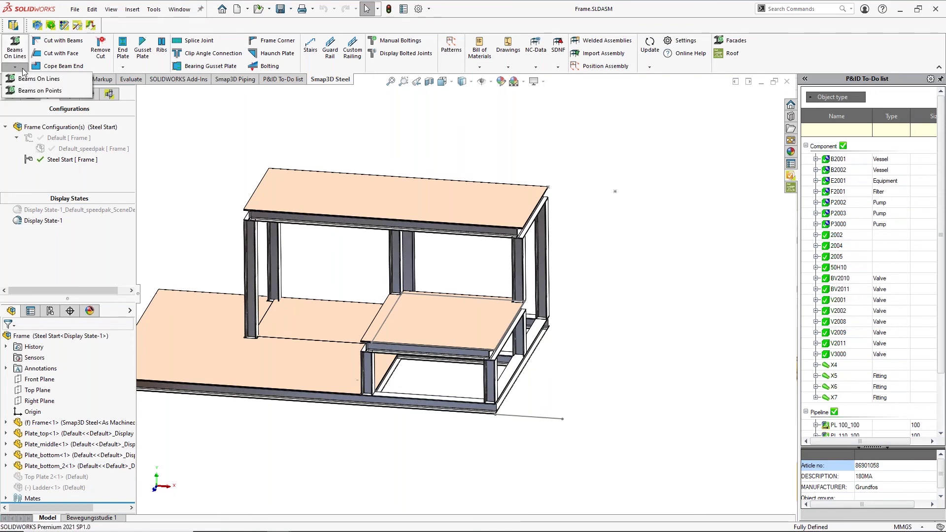
left_click(40, 91)
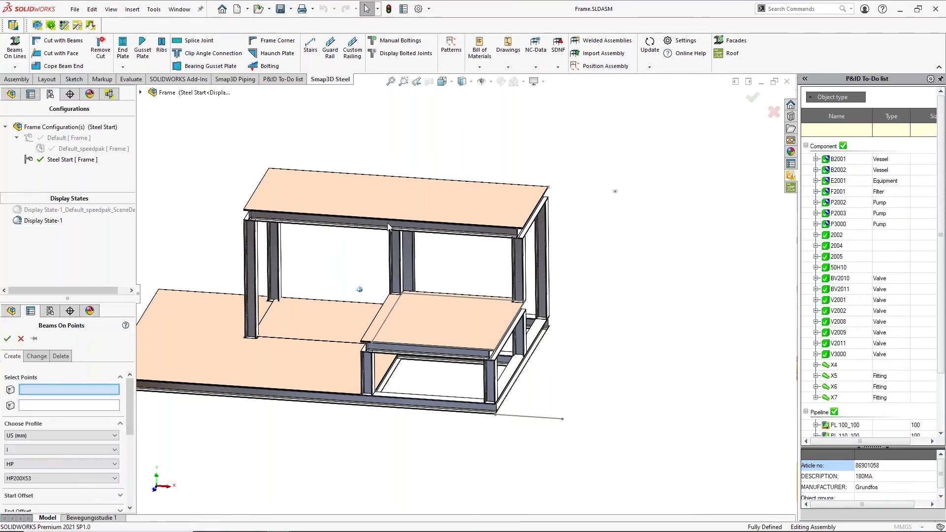
left_click(548, 187)
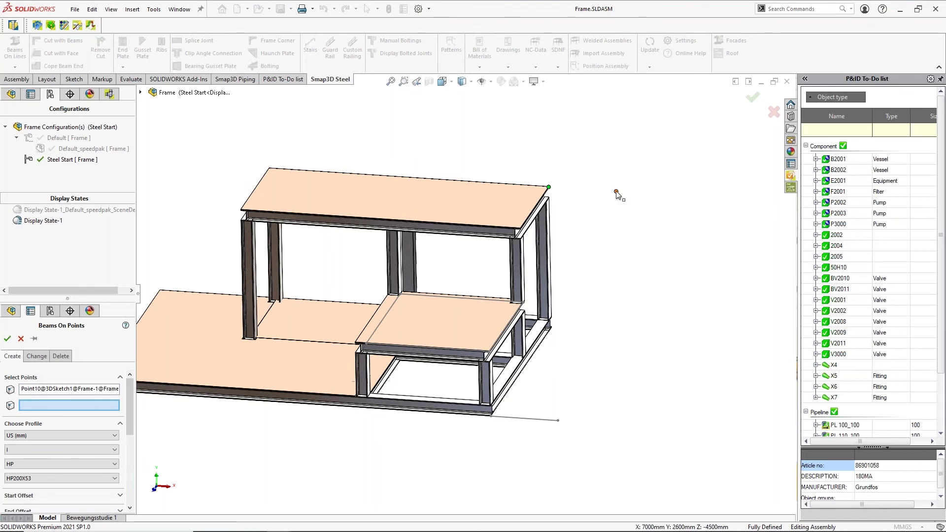
left_click(615, 192)
Set the beam profile to US (mm) I HP200X53 with Right and Top parallel offset, and apply it.
scroll(615, 197, "down", 5)
left_click(119, 262)
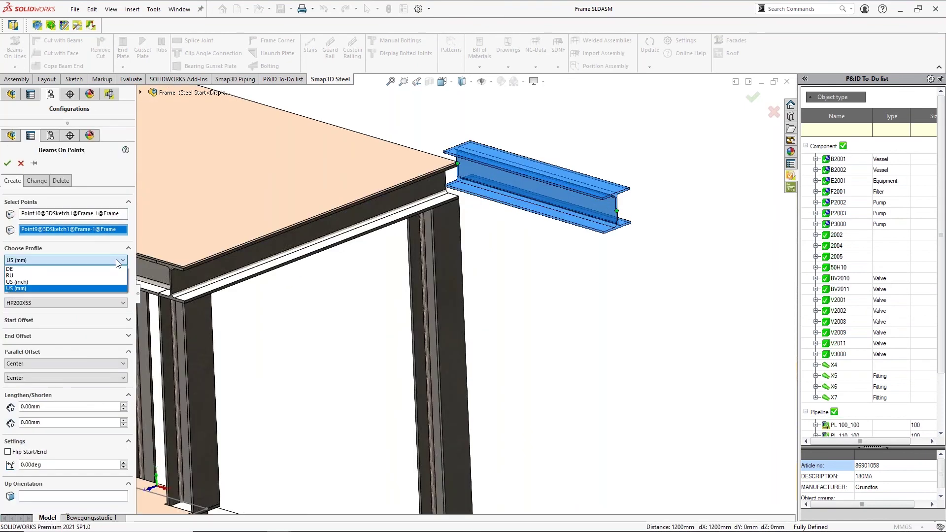
left_click(118, 261)
left_click(120, 274)
left_click(120, 281)
left_click(113, 290)
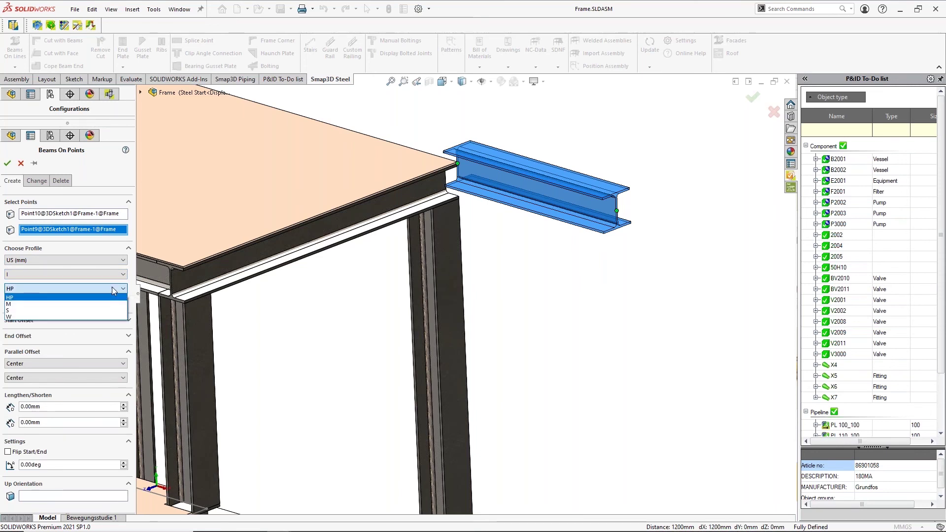
left_click(112, 289)
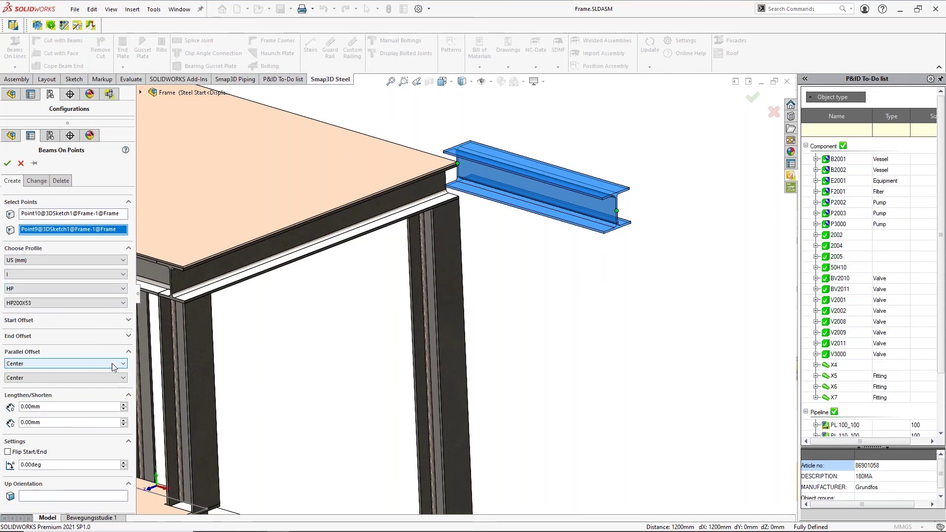
left_click(95, 378)
left_click(96, 393)
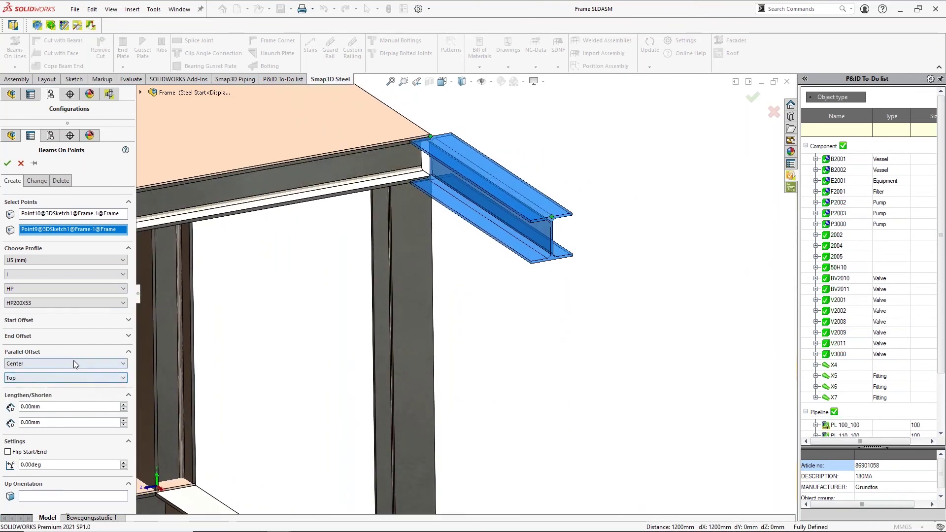
left_click(75, 364)
left_click(72, 383)
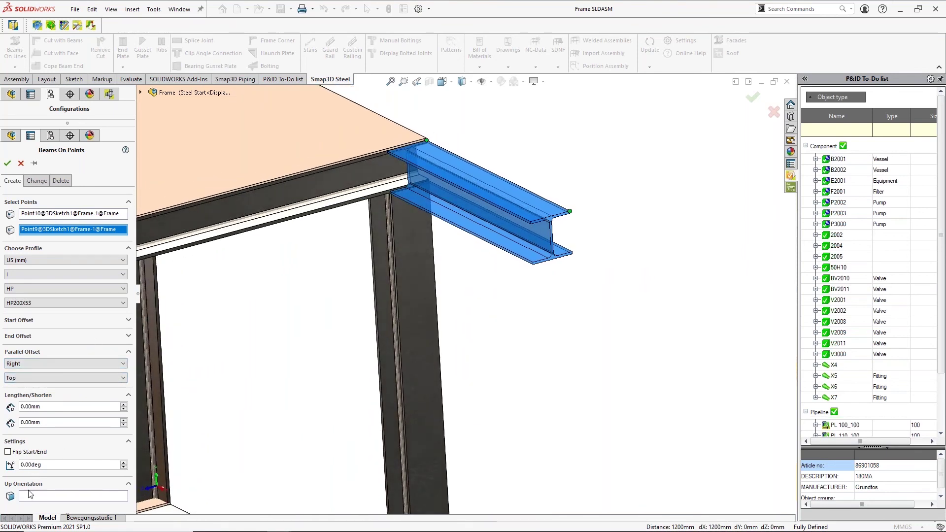
left_click(7, 163)
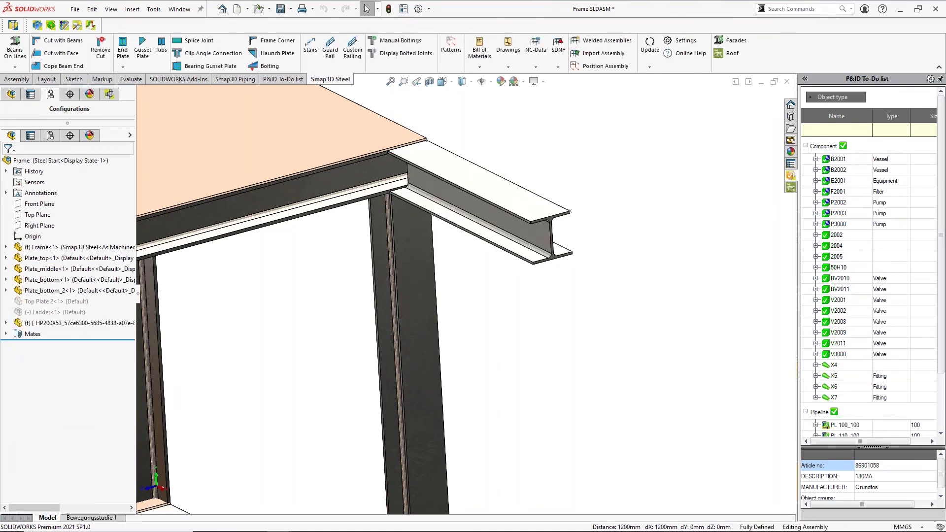
Create a stair from the new beam's top edge down to the floor sketch line, with Presets at <None>.
middle_click_drag(424, 306, 418, 242)
scroll(582, 237, "up", 5)
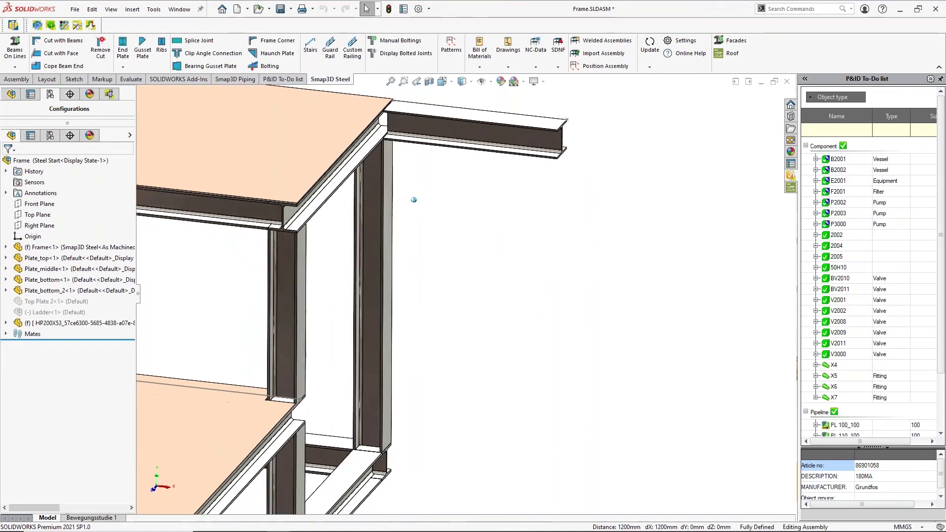
scroll(517, 128, "down", 10)
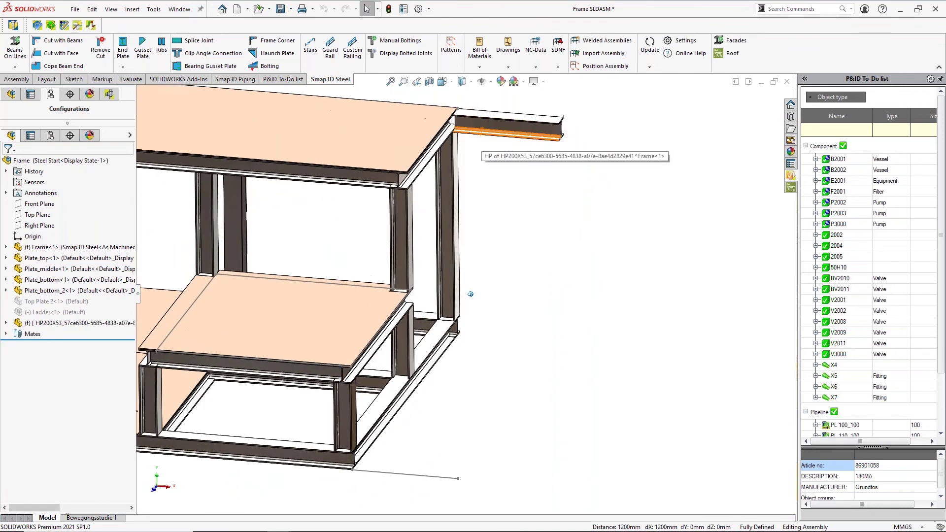
scroll(338, 207, "up", 7)
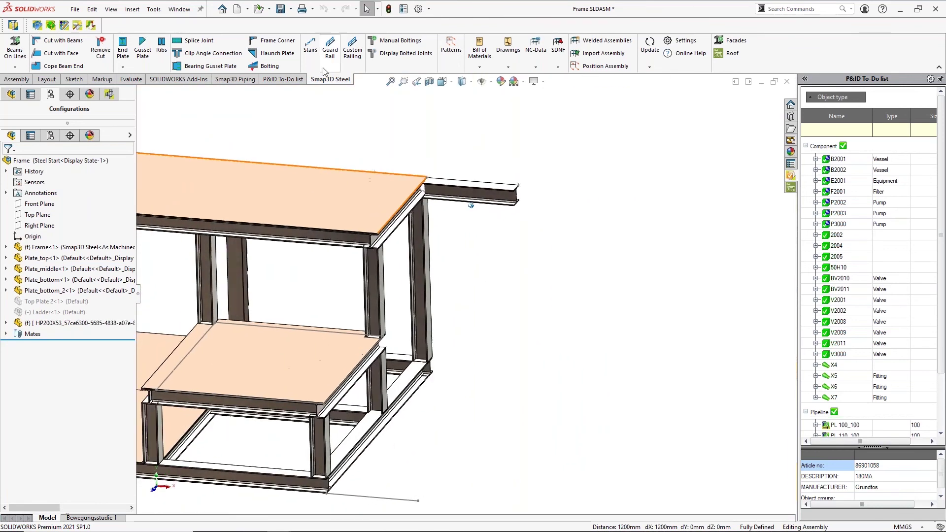
left_click(311, 49)
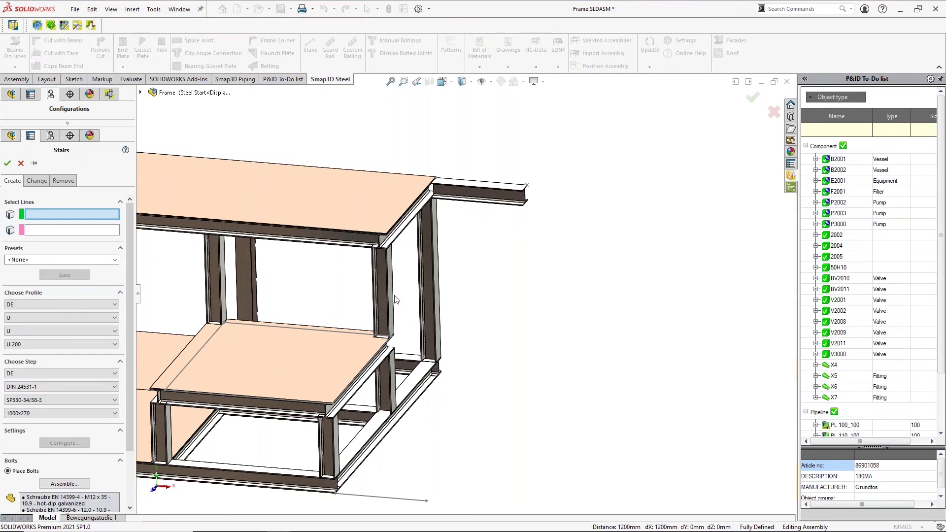
scroll(497, 200, "down", 4)
left_click(495, 209)
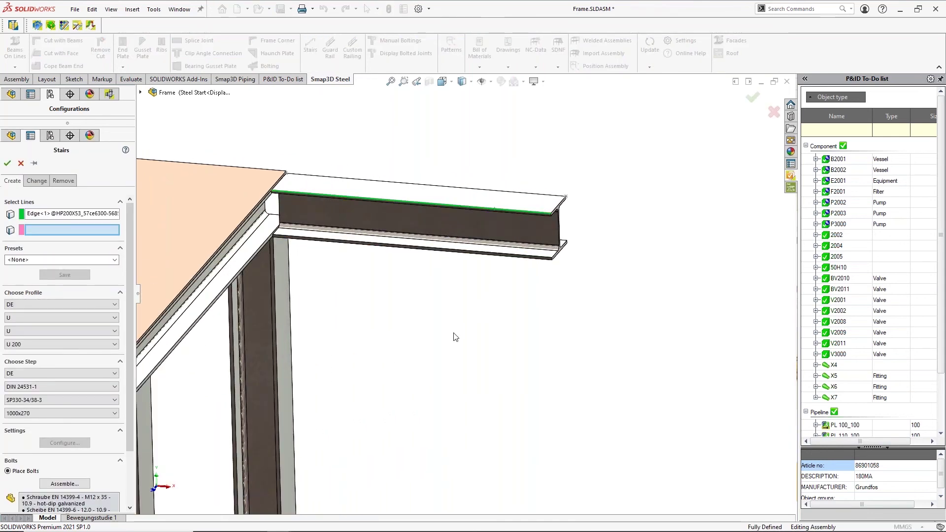
scroll(453, 334, "up", 5)
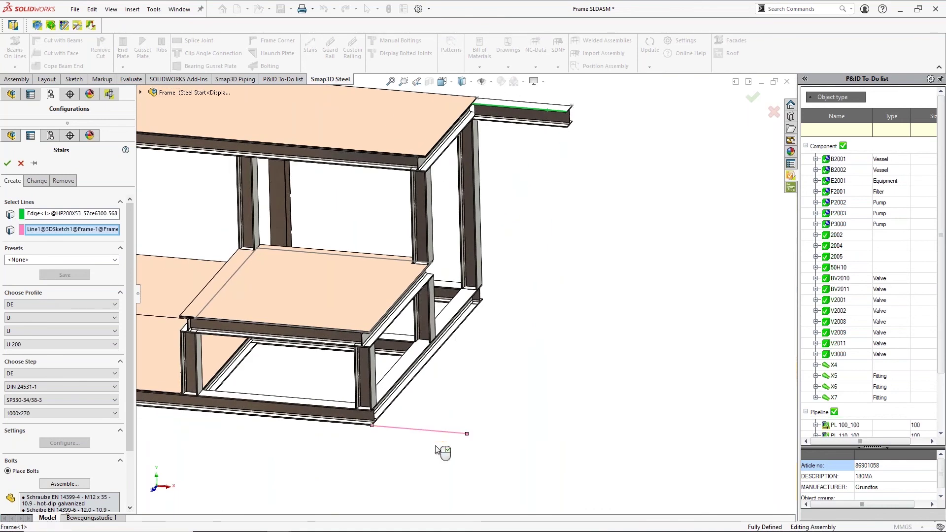
left_click(426, 430)
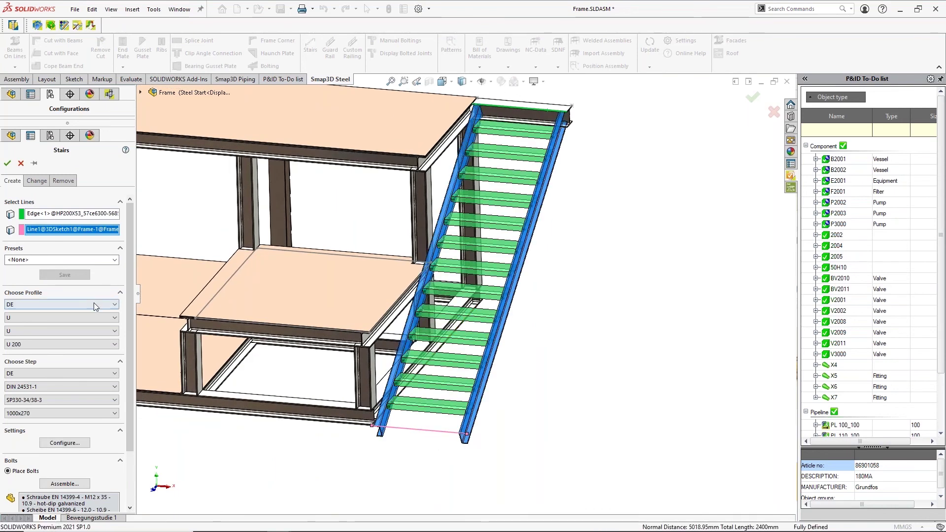
left_click(61, 260)
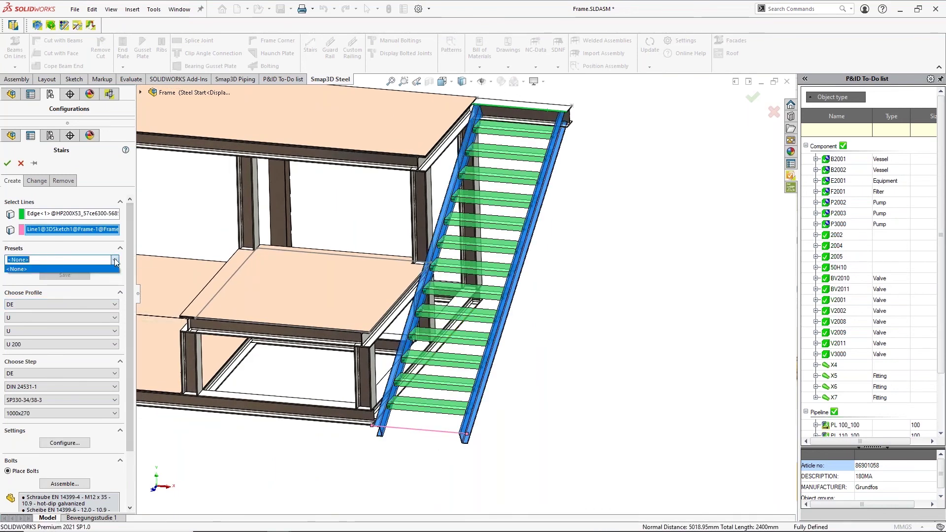
left_click(30, 269)
scroll(132, 253, "down", 3)
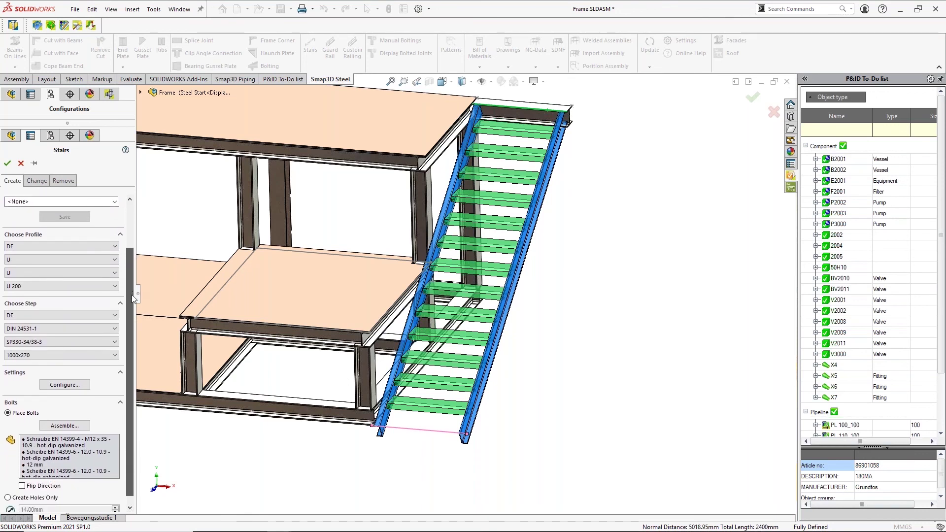
Give the stair a 1200 mm horizontal top extension and a 200 mm vertical bottom extension.
left_click(69, 382)
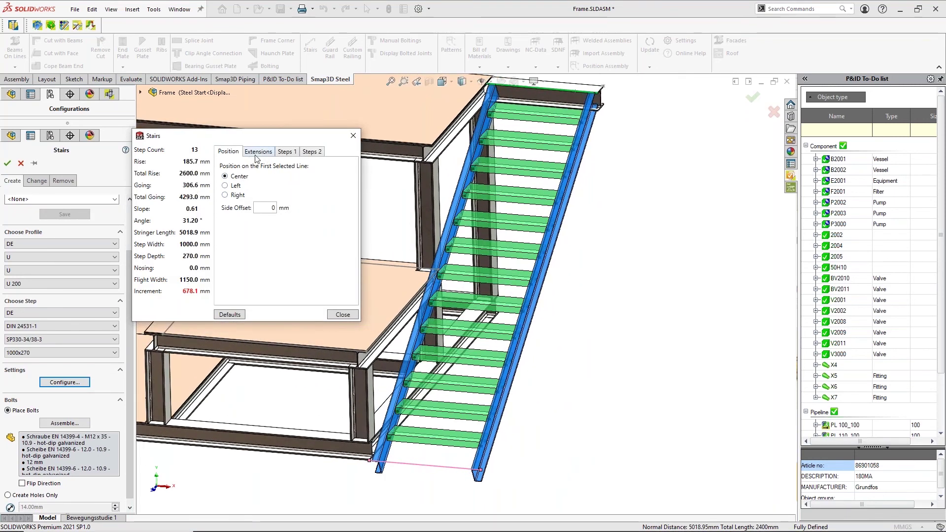
left_click(260, 152)
left_click(228, 184)
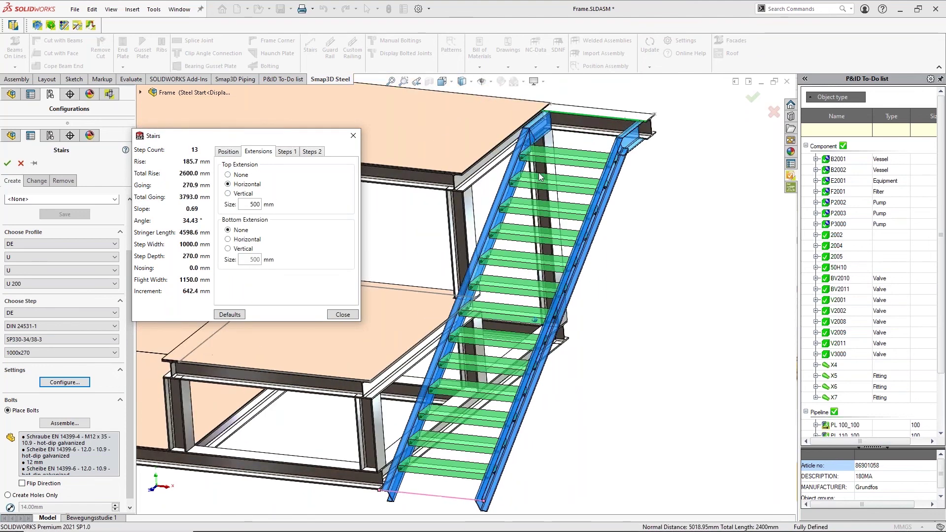
double_click(253, 204)
type("1200")
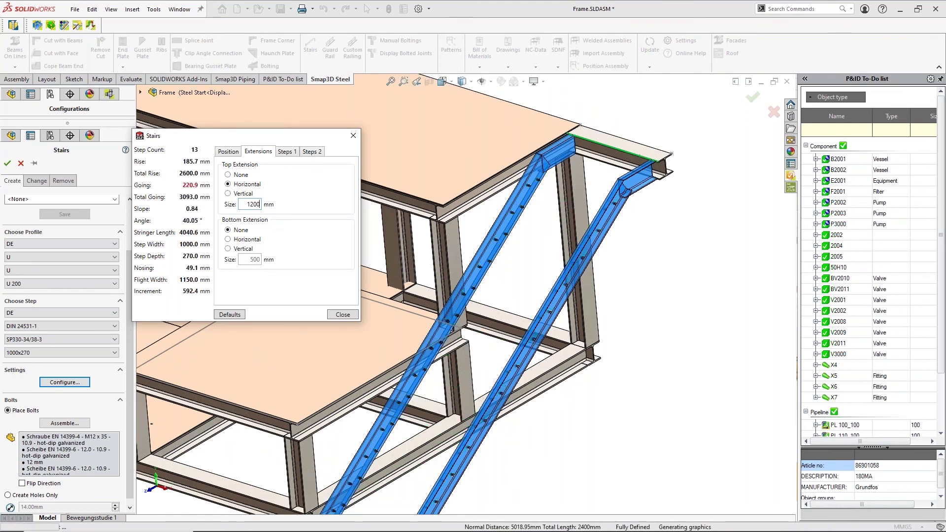
middle_click_drag(463, 419, 230, 245)
left_click(227, 239)
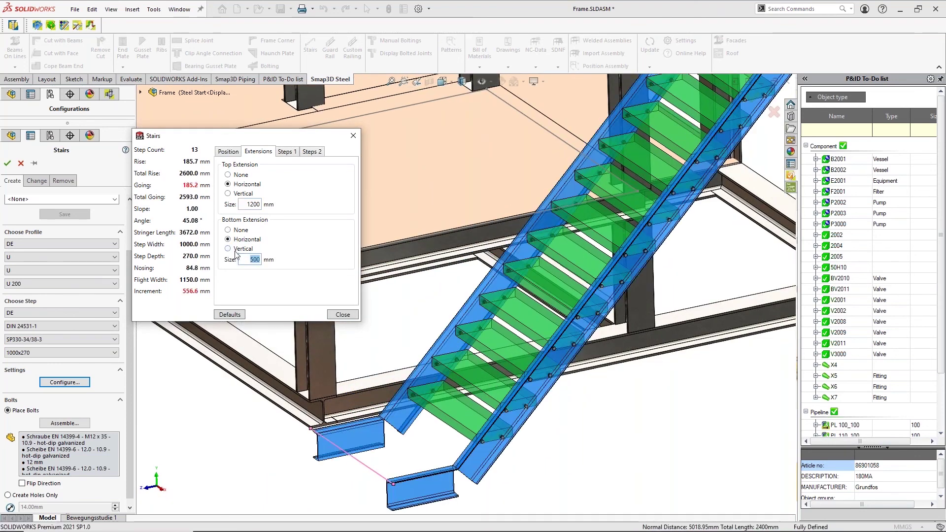
key("Down")
key("Tab")
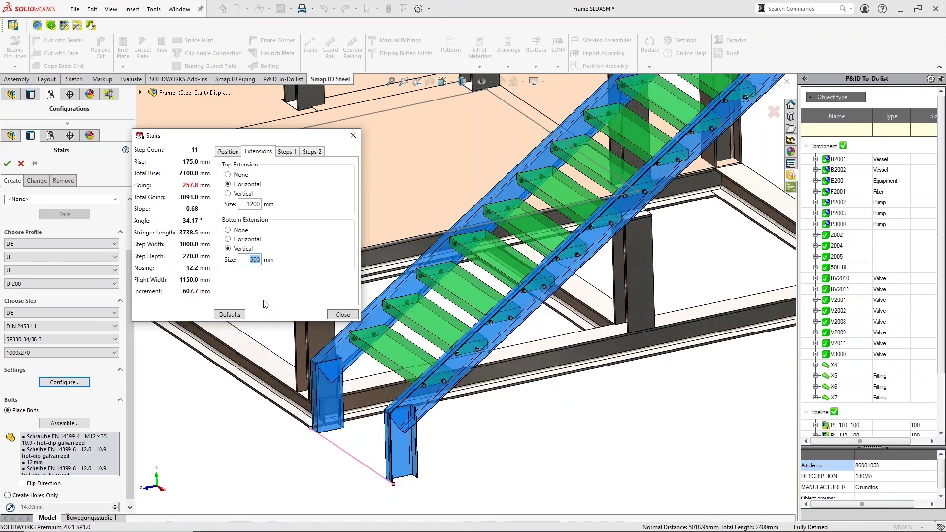
type("2")
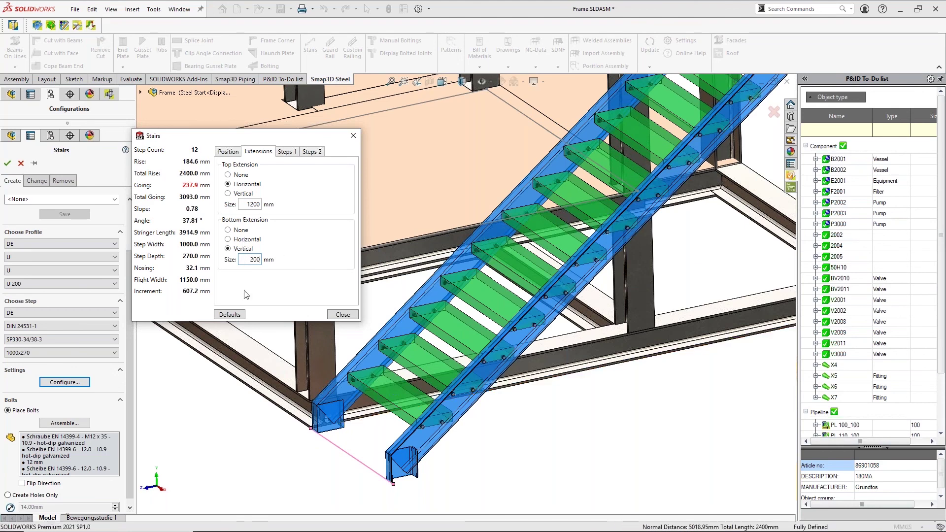
Add an additional step at both the stair bottom and top, making 14 steps in total.
left_click(288, 152)
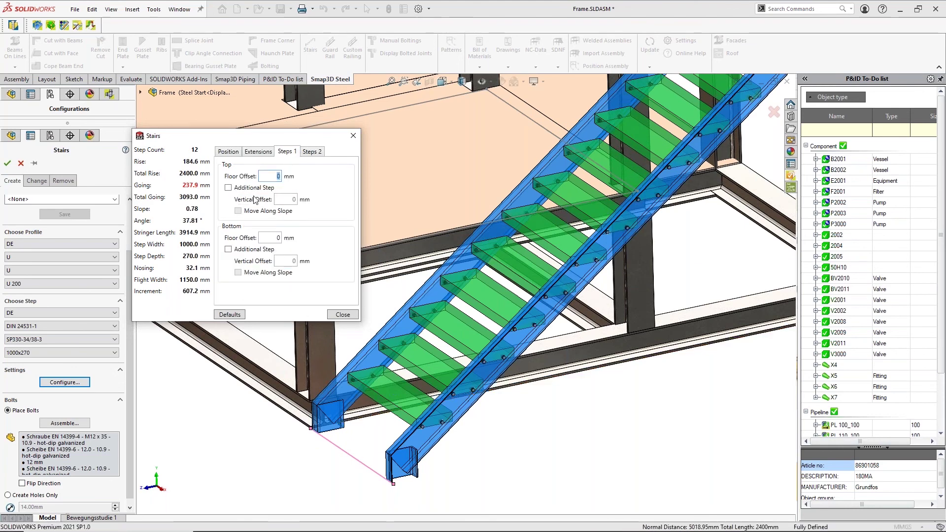
left_click(229, 249)
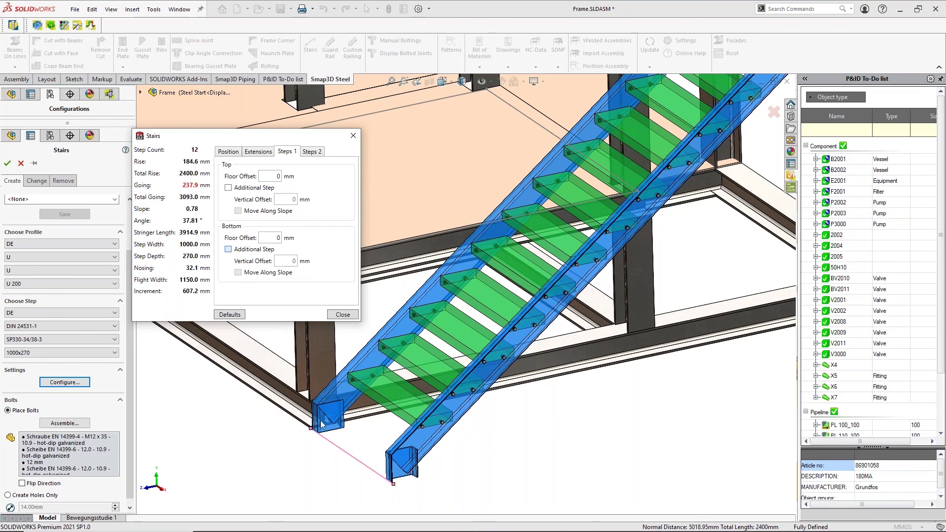
scroll(340, 396, "up", 3)
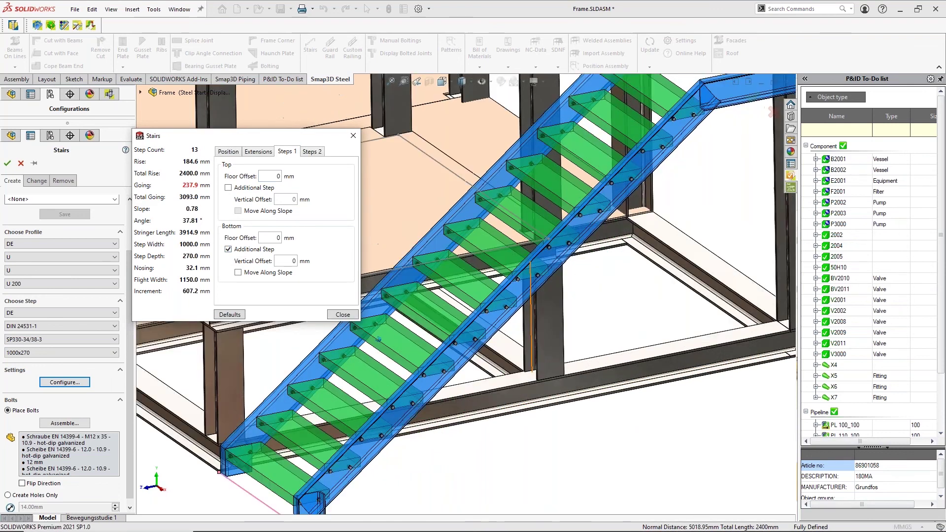
scroll(567, 172, "down", 4)
left_click(228, 188)
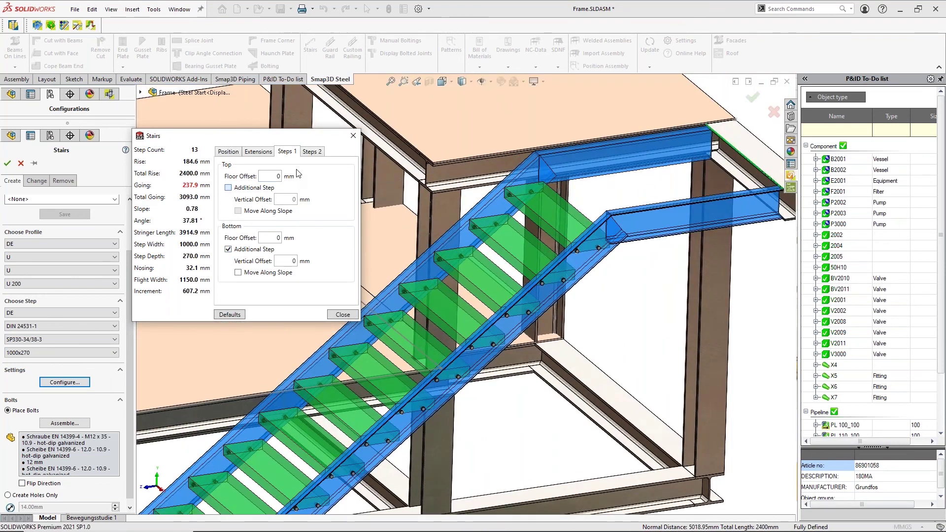
left_click(312, 151)
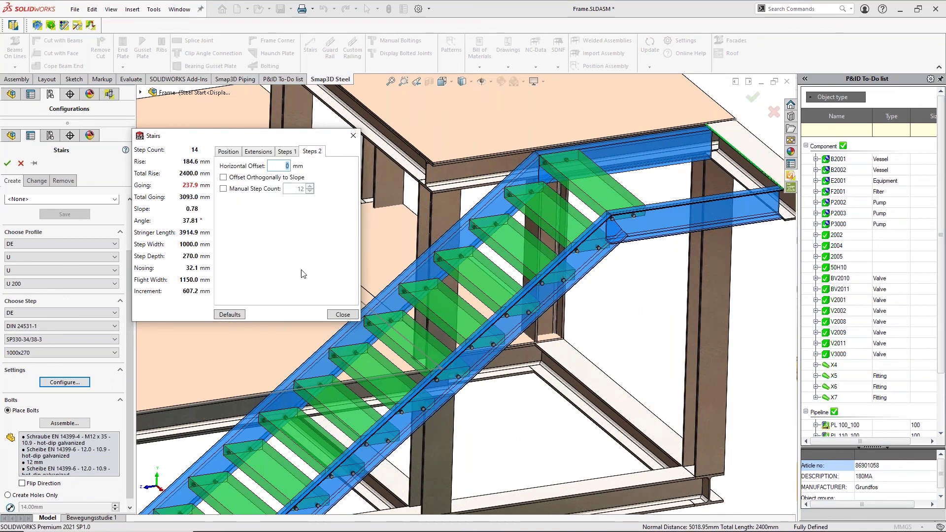
left_click(343, 314)
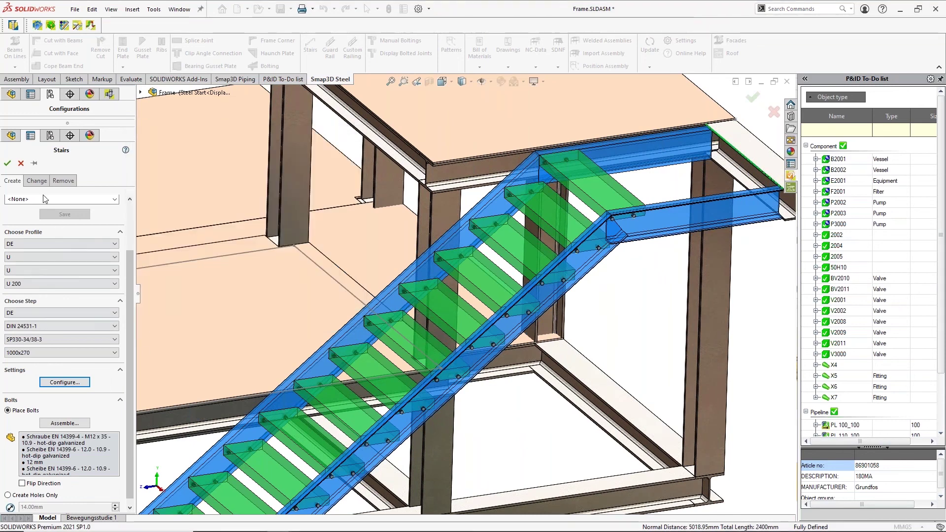
left_click(10, 166)
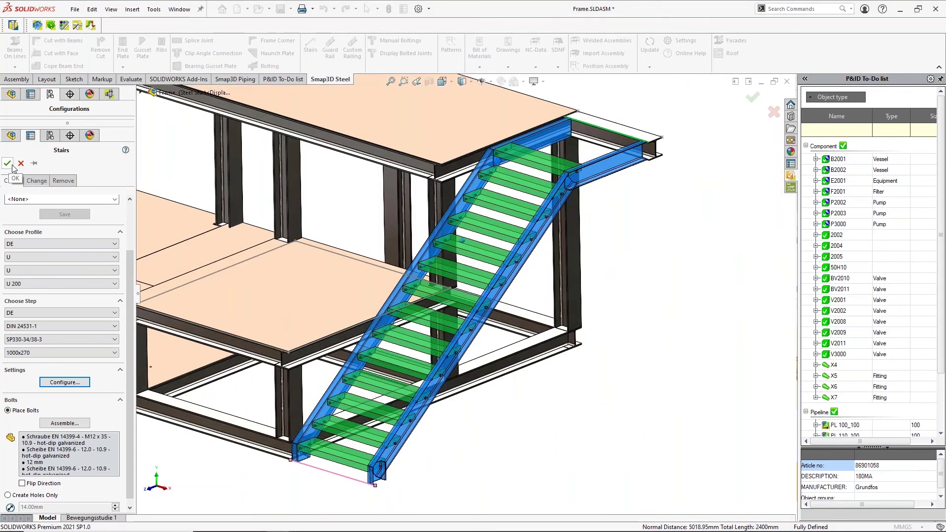